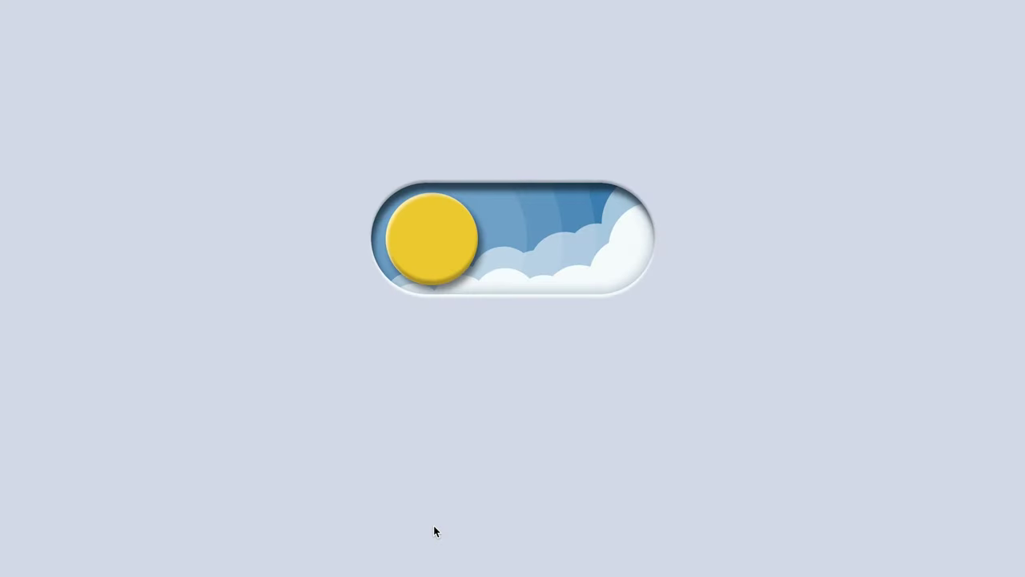
Try out the finished day/night toggle prototype by switching it between sun and moon several times.
click(424, 247)
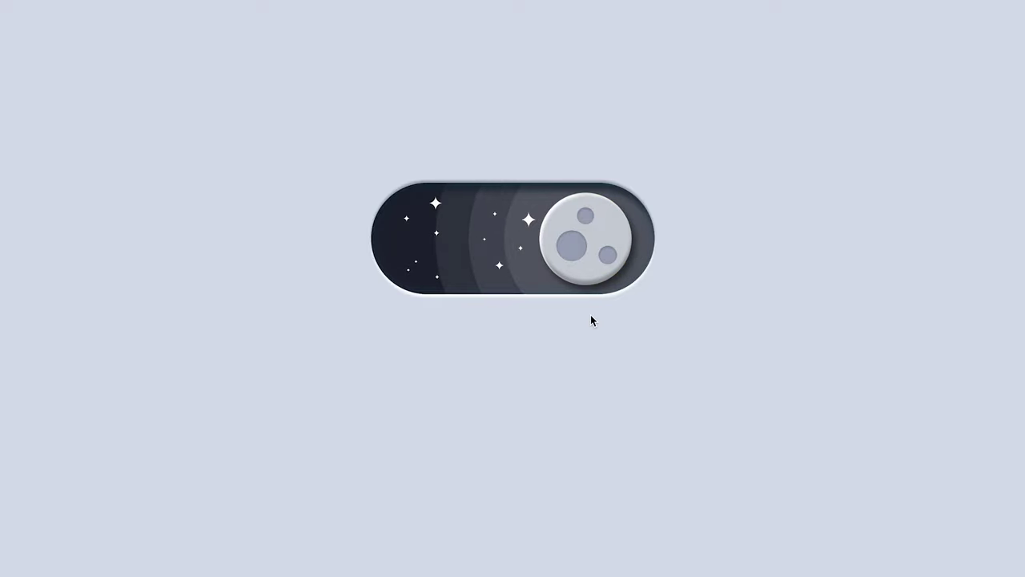
click(597, 268)
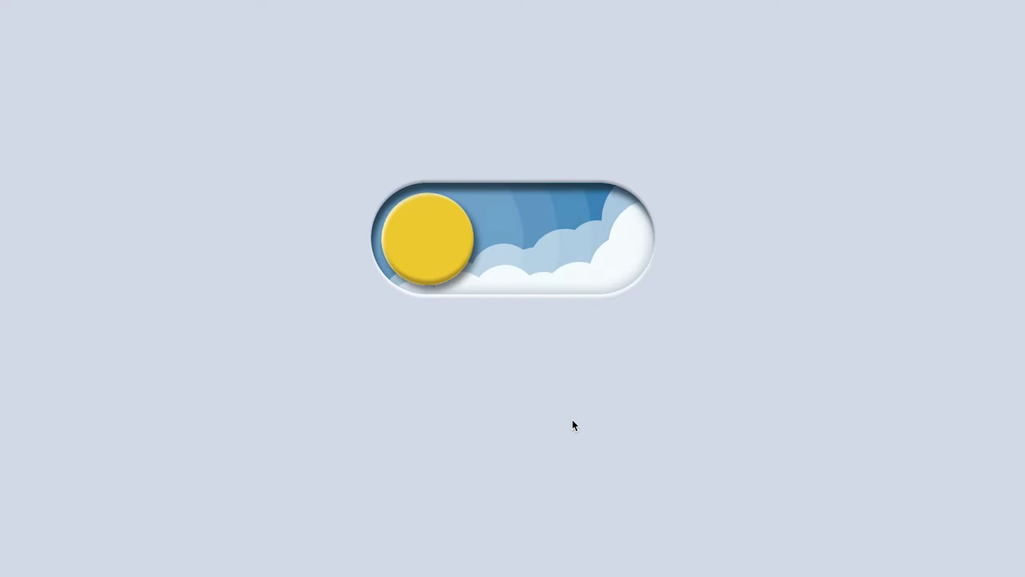
click(433, 265)
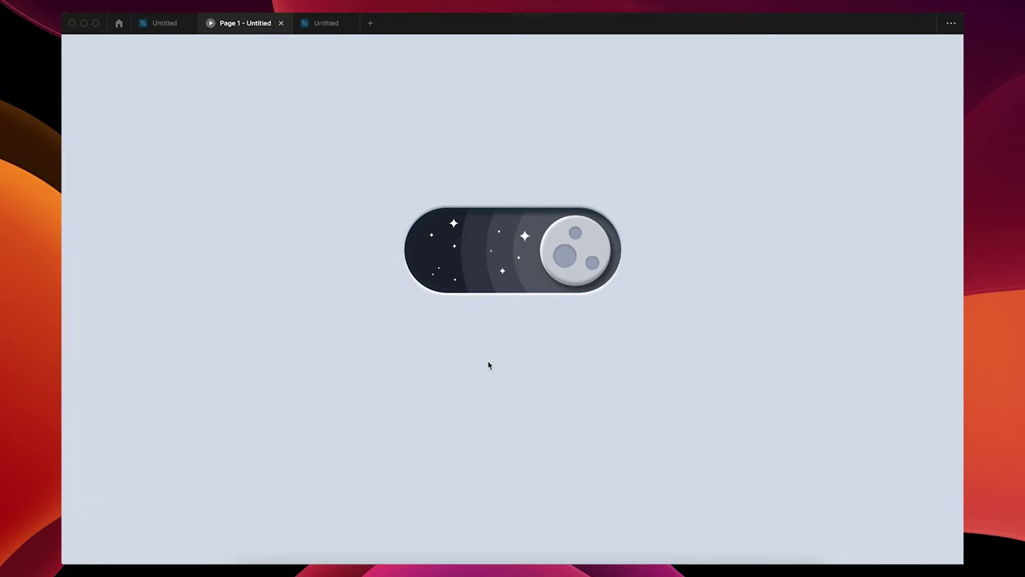
In the empty Untitled design file, draw a frame and set its size to 369 × 145.
click(323, 24)
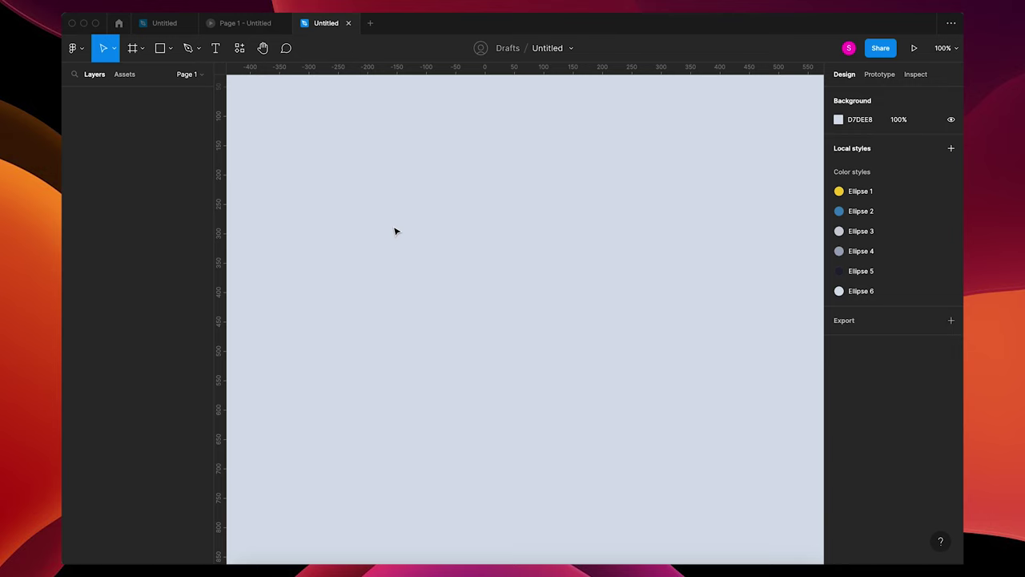
key(f)
drag(335, 193, 616, 314)
click(863, 164)
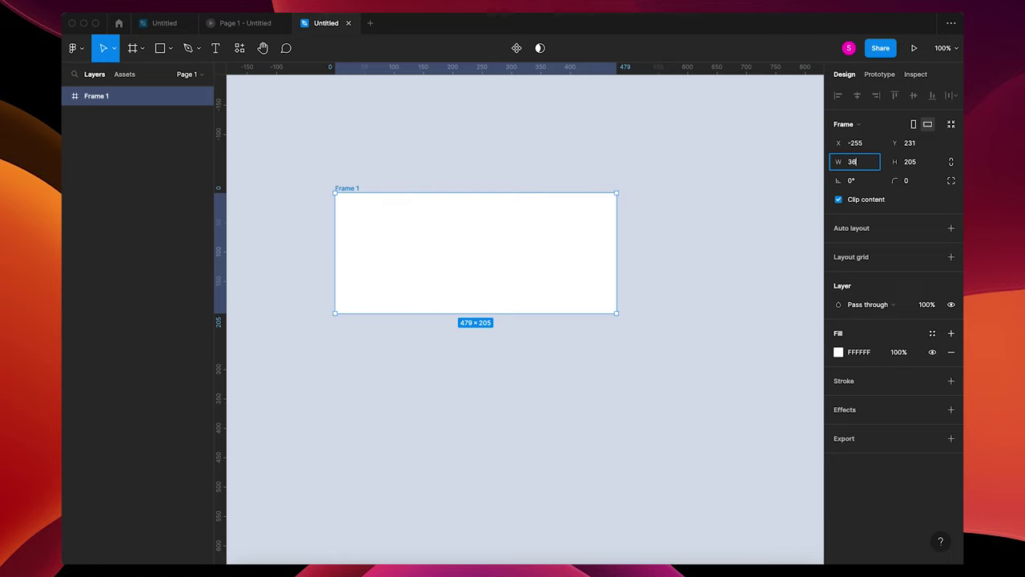
key(Tab)
text(1)
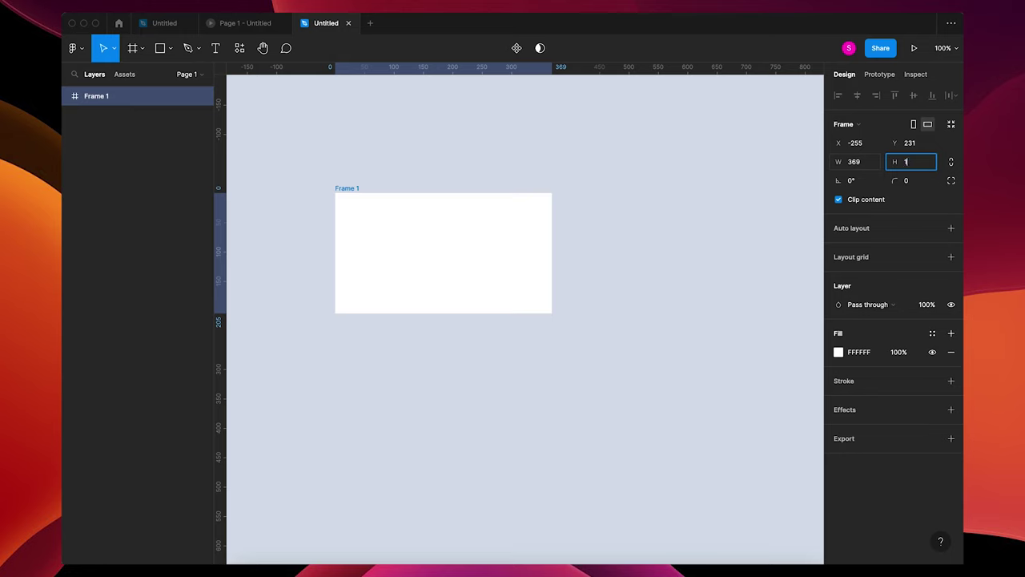
text(45)
key(Tab)
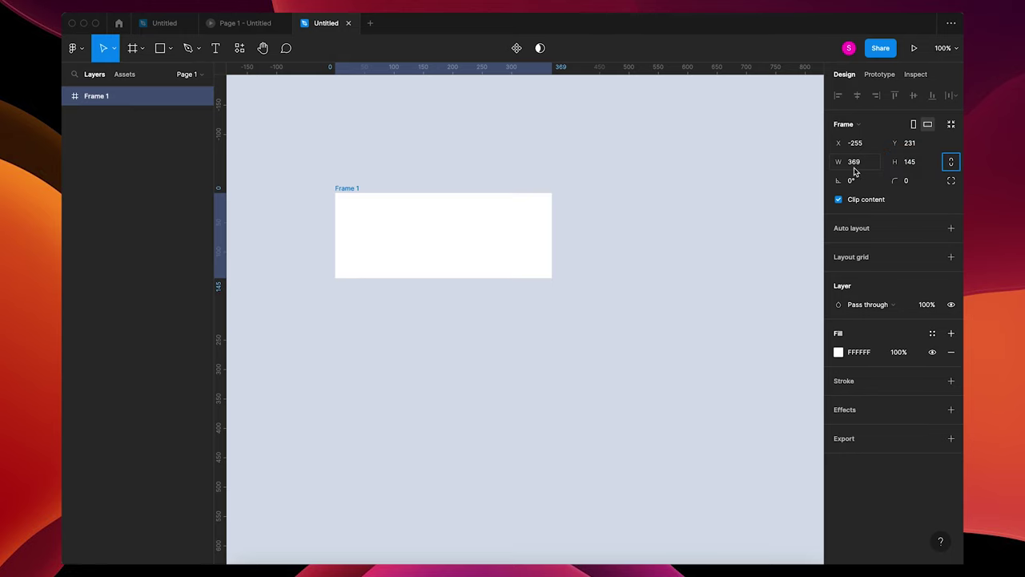
Round the frame into a pill shape with a corner radius of 200.
click(917, 182)
text(200)
key(Tab)
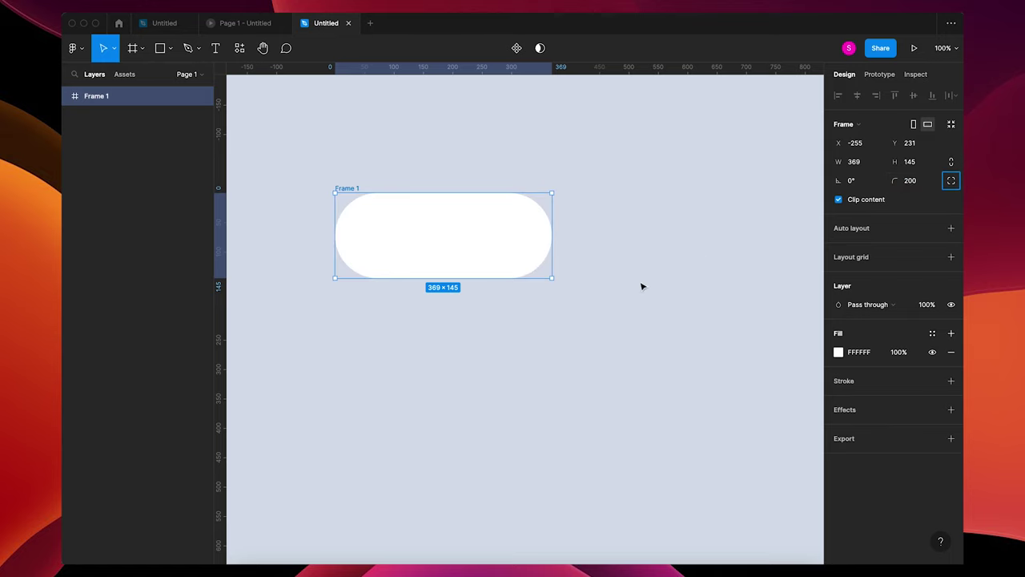
click(573, 321)
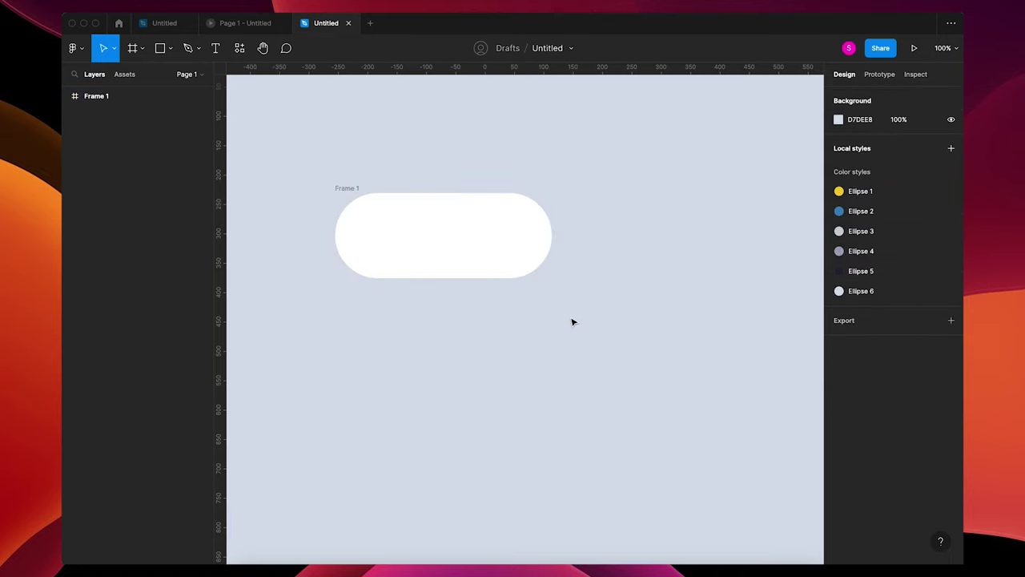
Draw a circle in the pill-shaped frame, size it 120 × 120 and place it near the left end at X 14, Y 13.
scroll(573, 320, up, 5)
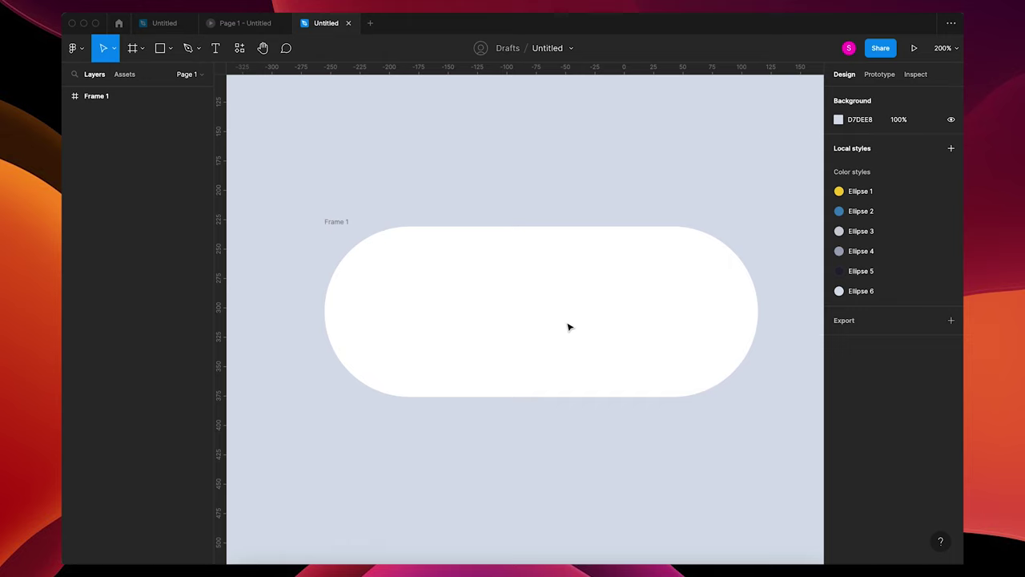
key(o)
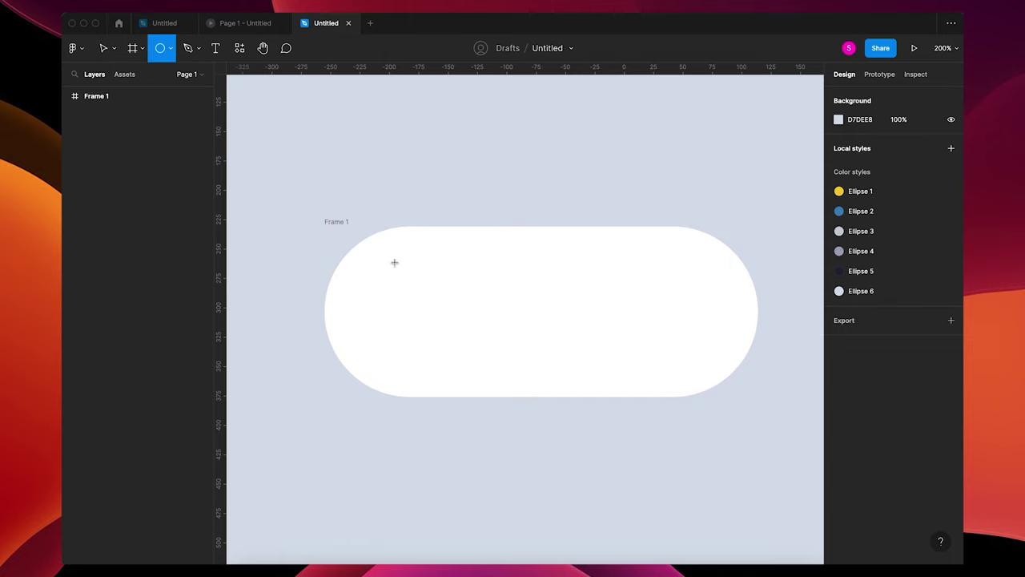
drag(365, 253, 513, 385)
drag(441, 345, 441, 335)
click(854, 143)
text(120)
key(Tab)
text(120)
key(Return)
drag(443, 307, 427, 315)
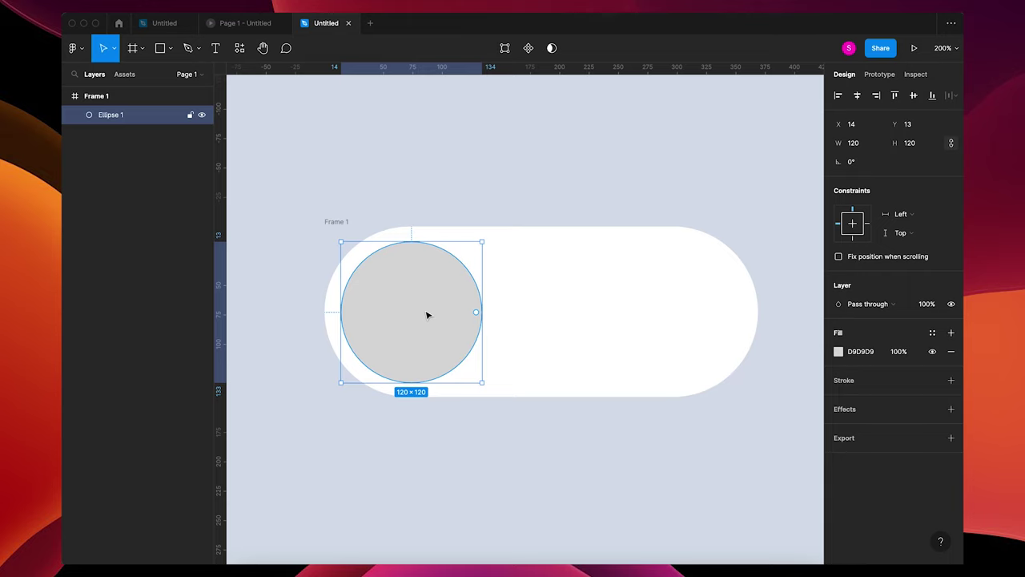
Rename both the pill-shaped frame and the circle inside it as Sun.
click(97, 96)
double_click(98, 96)
text(S)
click(309, 138)
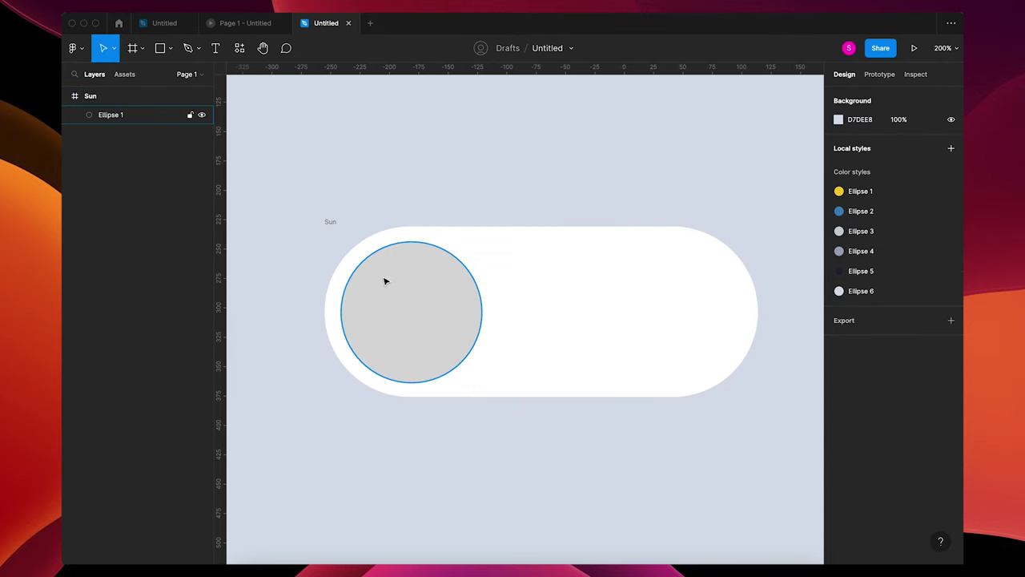
click(384, 280)
double_click(112, 115)
text(Sun)
click(392, 173)
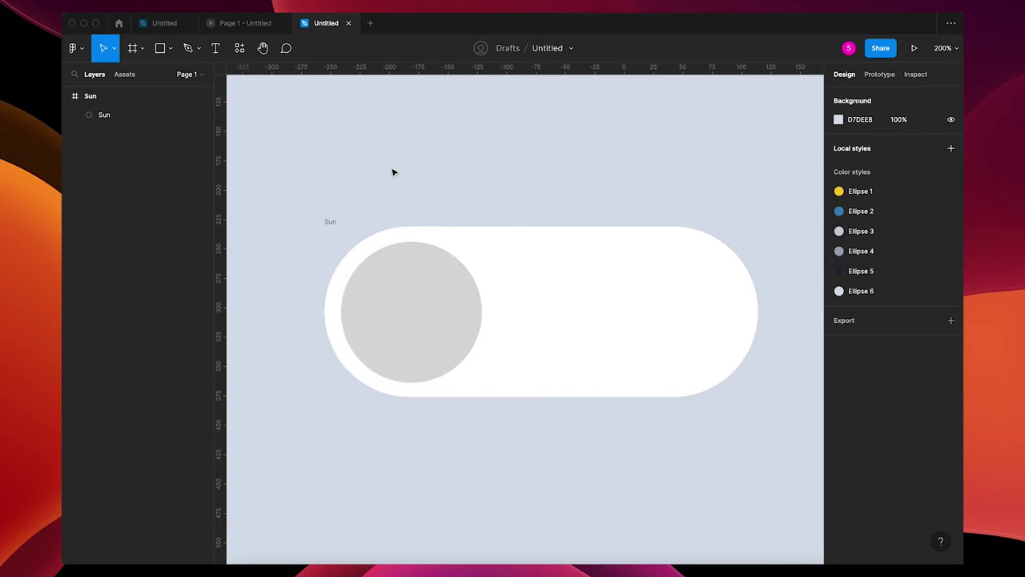
Apply the blue Ellipse 2 color style to the frame and the yellow Ellipse 1 style to the circle.
click(333, 222)
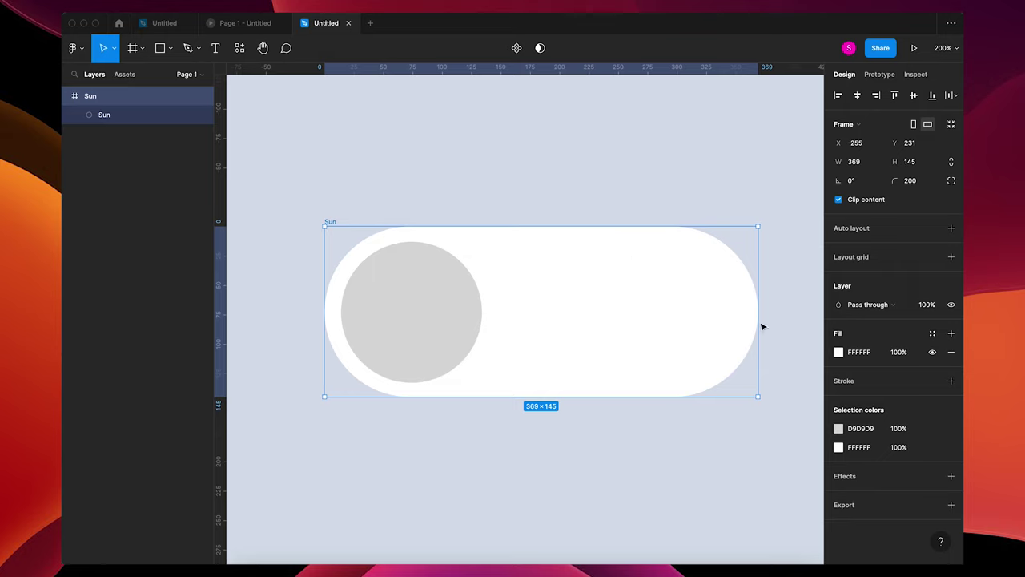
click(932, 333)
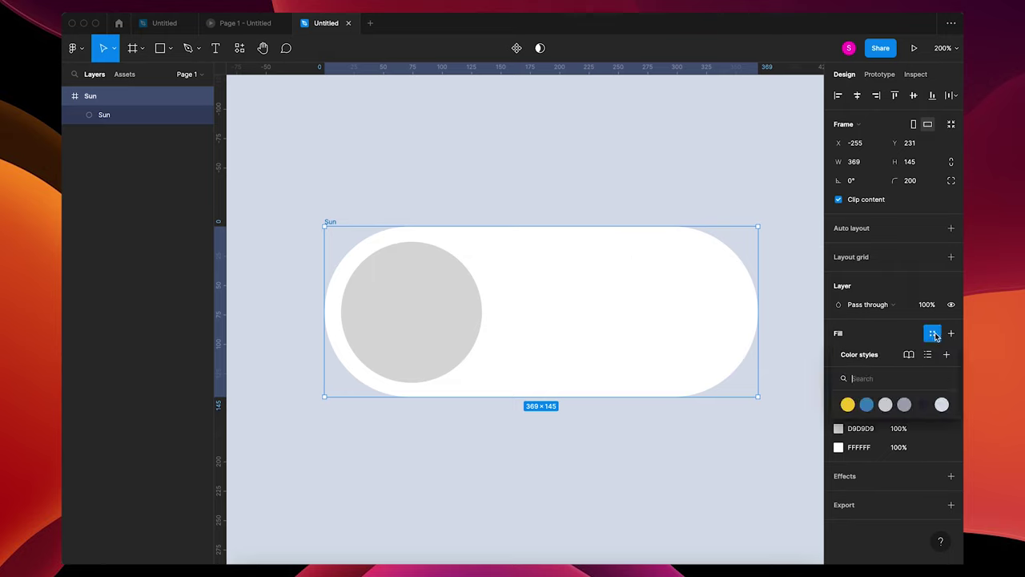
click(866, 404)
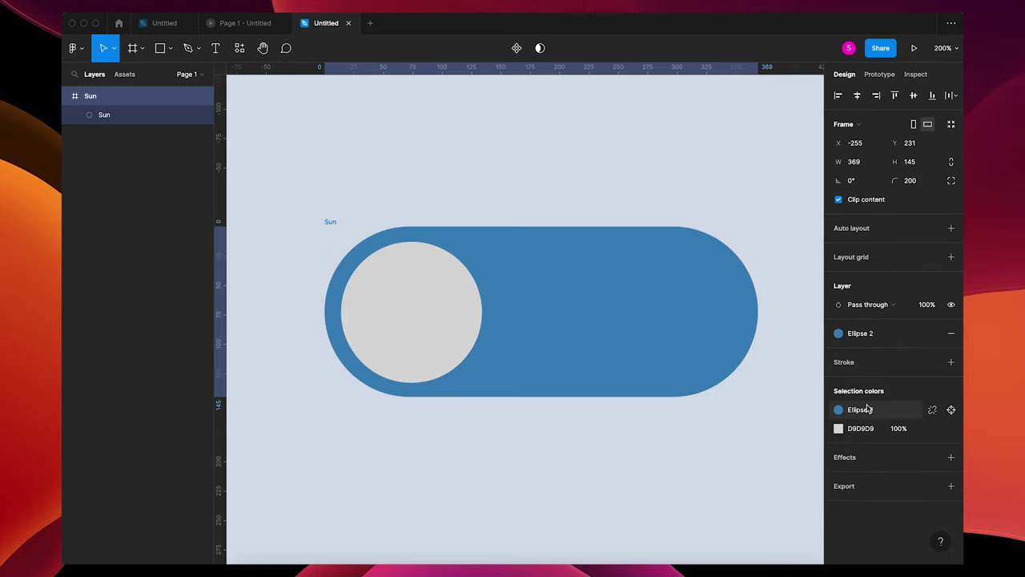
click(435, 317)
click(932, 333)
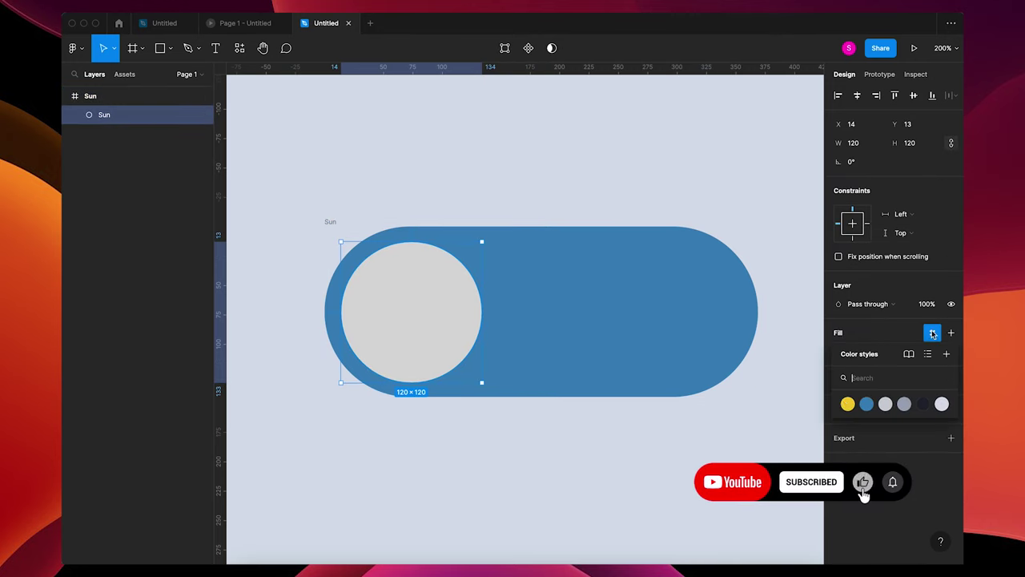
click(847, 405)
click(700, 469)
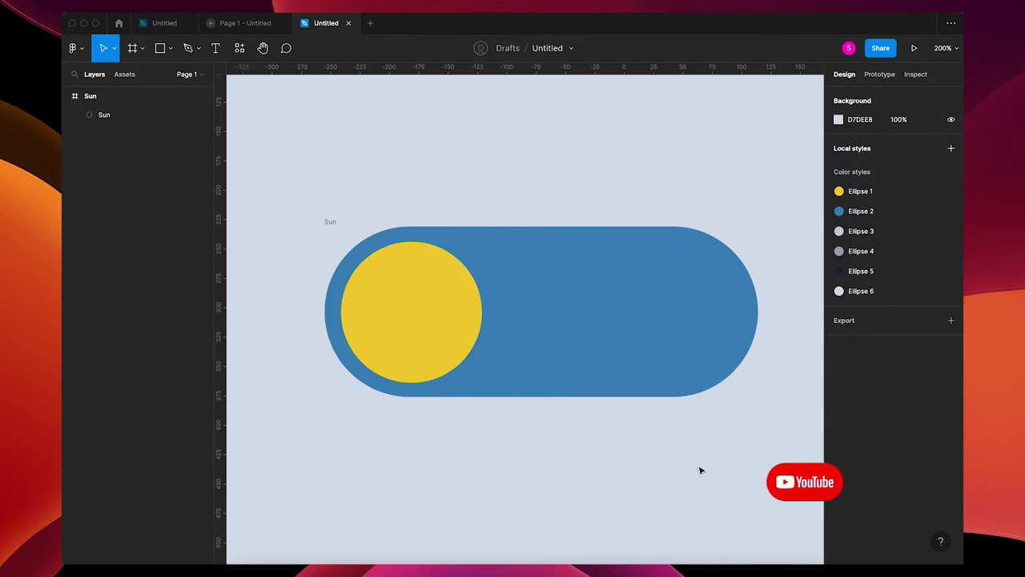
Add an inner shadow effect to the yellow circle.
click(453, 333)
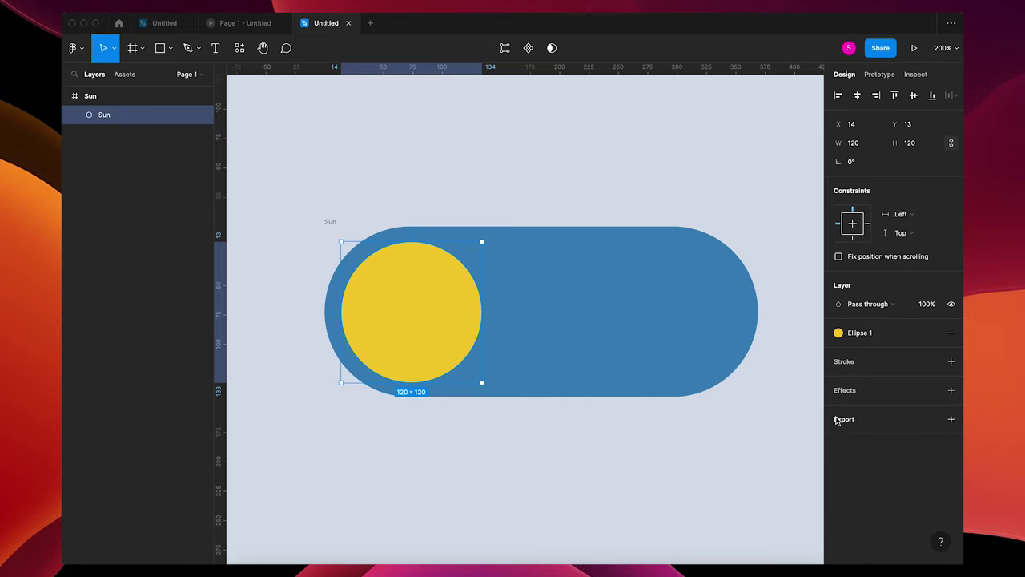
click(855, 391)
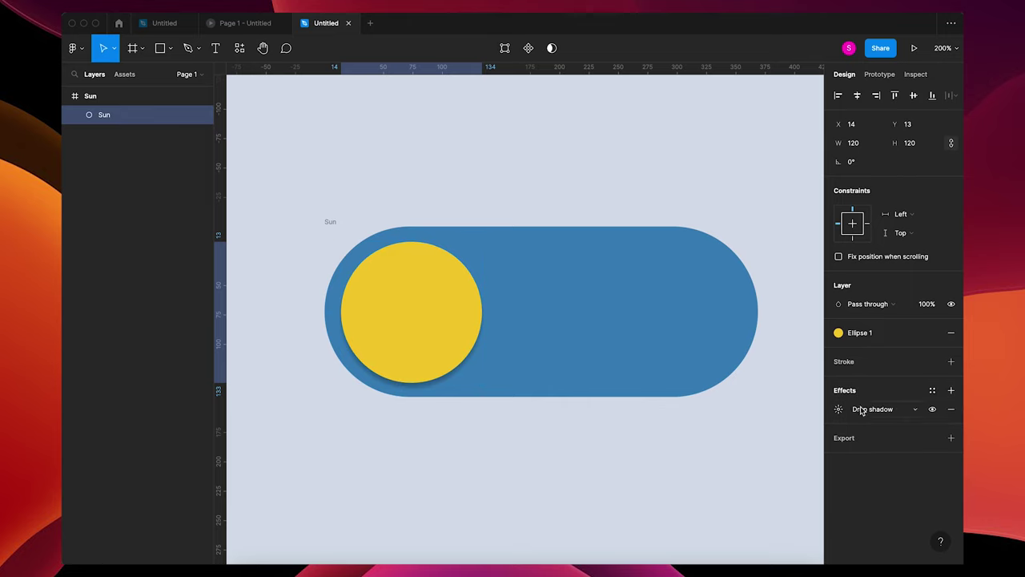
click(854, 409)
click(874, 394)
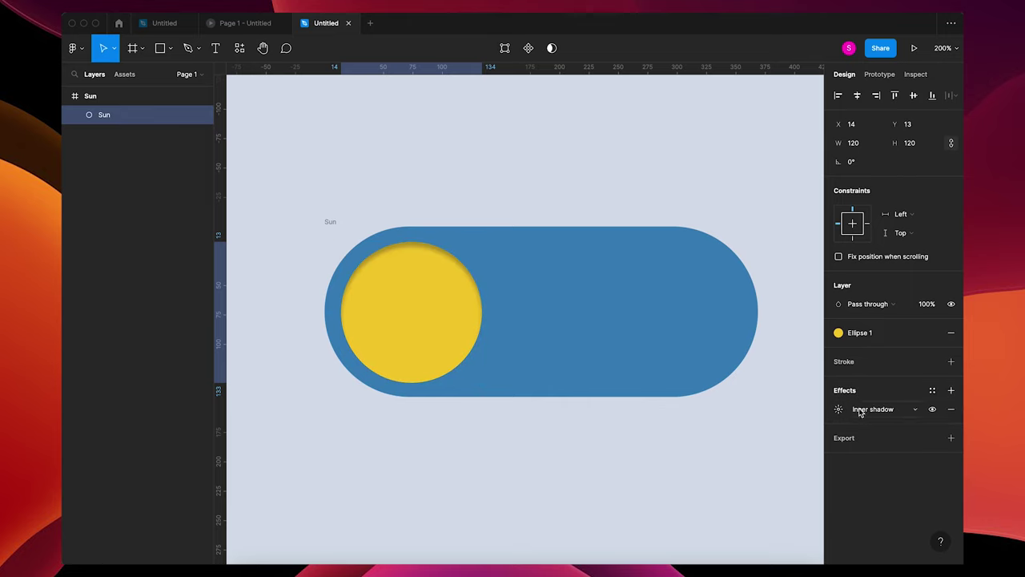
Set the circle's inner shadow to color FEFFEF at 61% opacity with an X offset of 3.
click(838, 410)
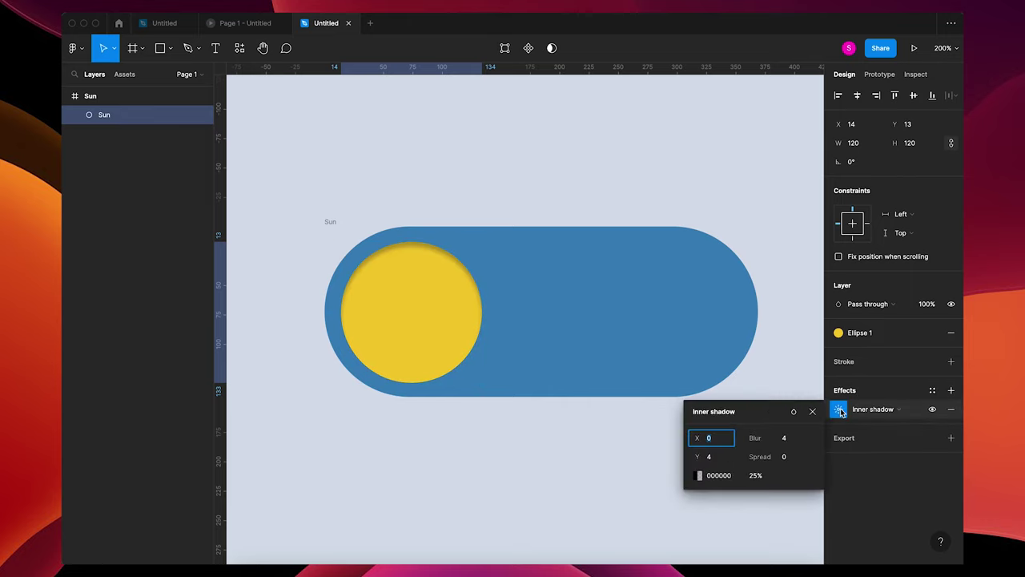
click(700, 477)
click(558, 436)
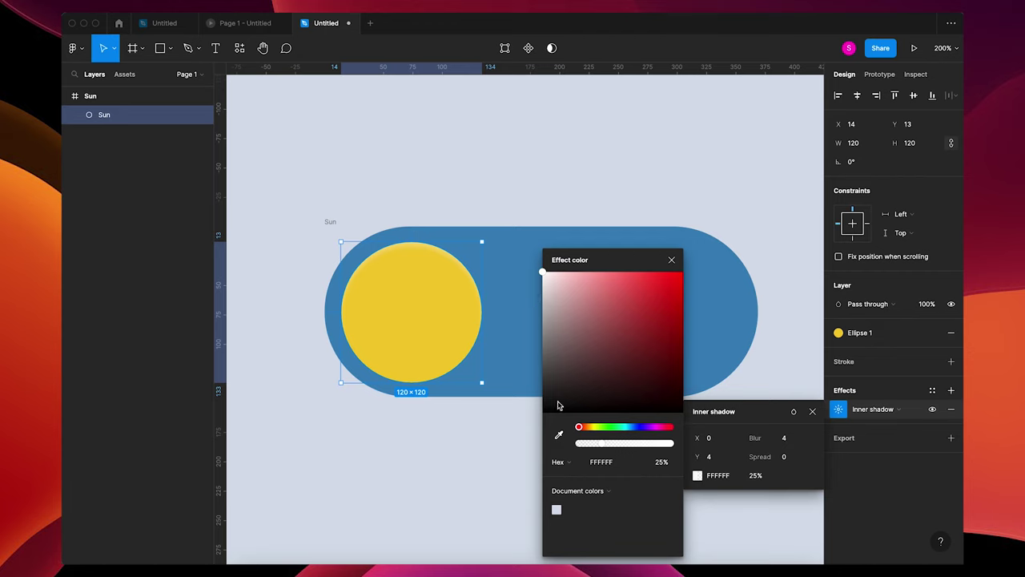
drag(604, 446, 596, 427)
click(590, 427)
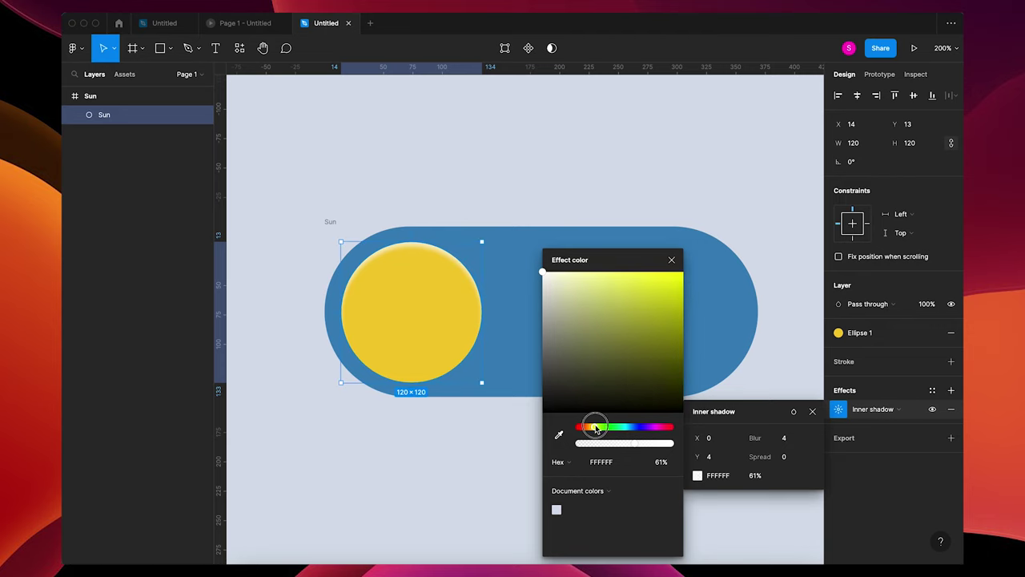
click(545, 274)
drag(545, 274, 551, 272)
mouse_move(698, 438)
mouse_down()
mouse_move(689, 437)
mouse_move(698, 438)
mouse_up()
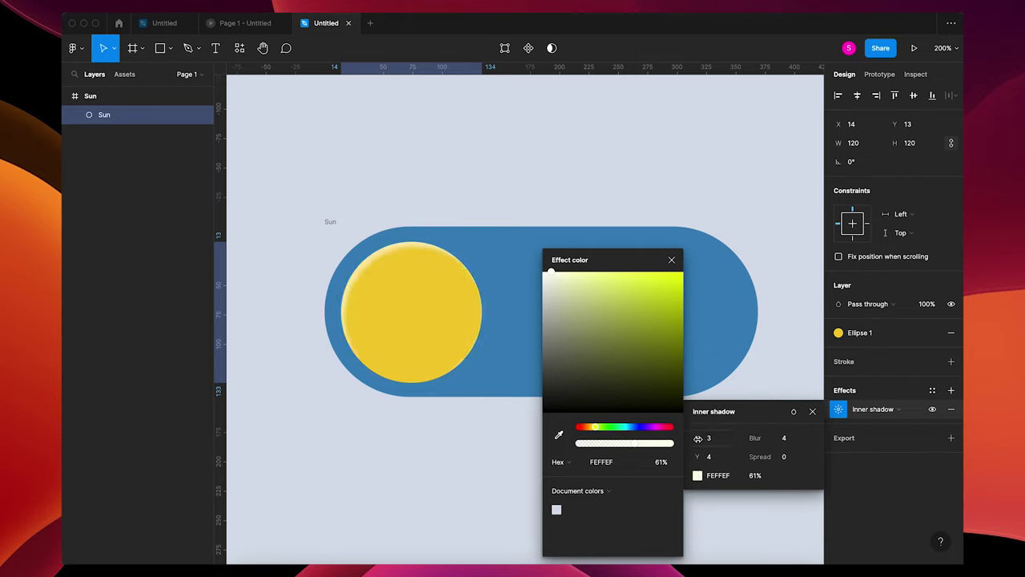
click(672, 260)
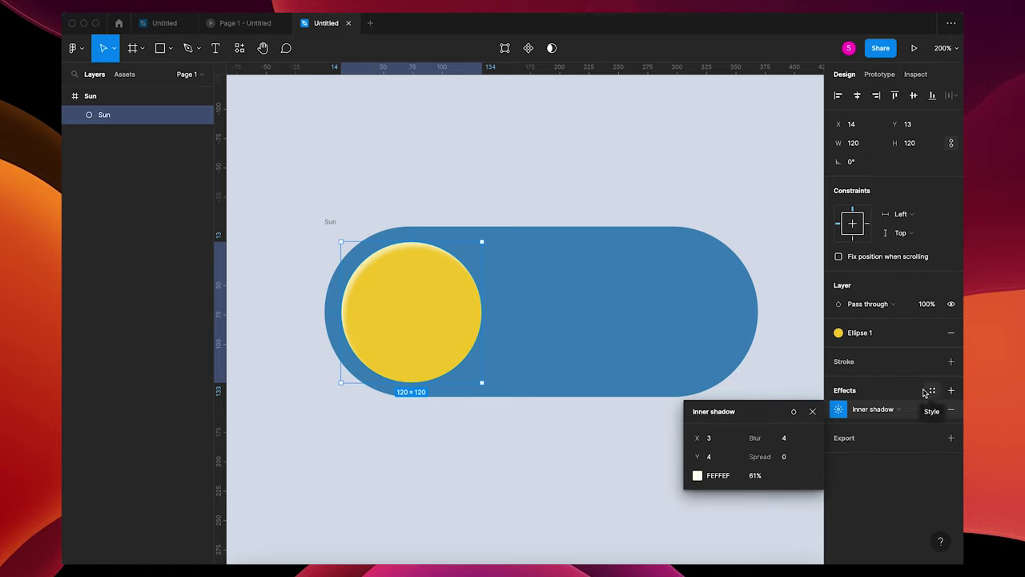
Add a second inner shadow to the circle with a Y offset of -5.
click(951, 390)
click(873, 409)
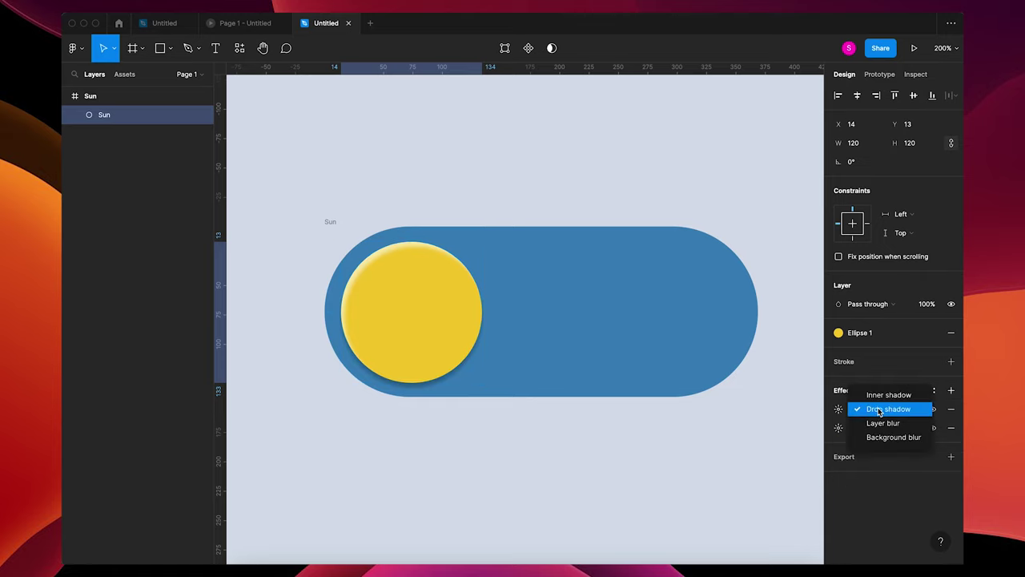
click(881, 392)
click(839, 408)
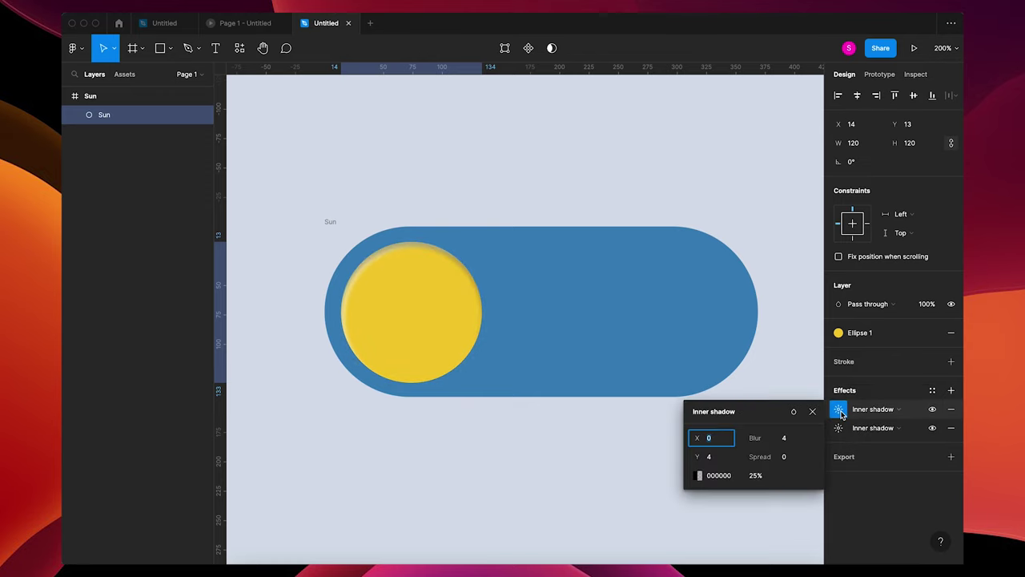
drag(699, 459, 686, 461)
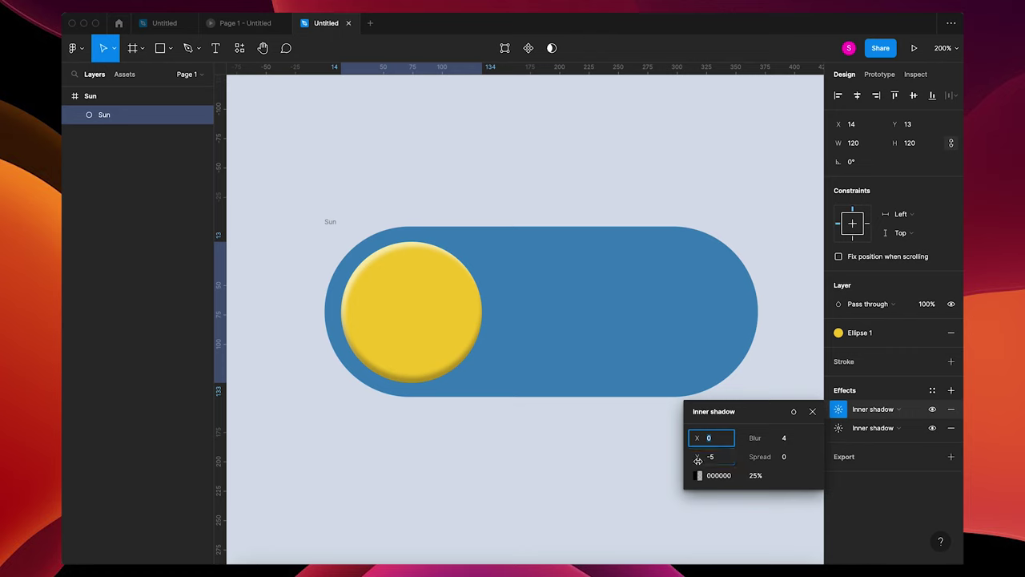
click(813, 413)
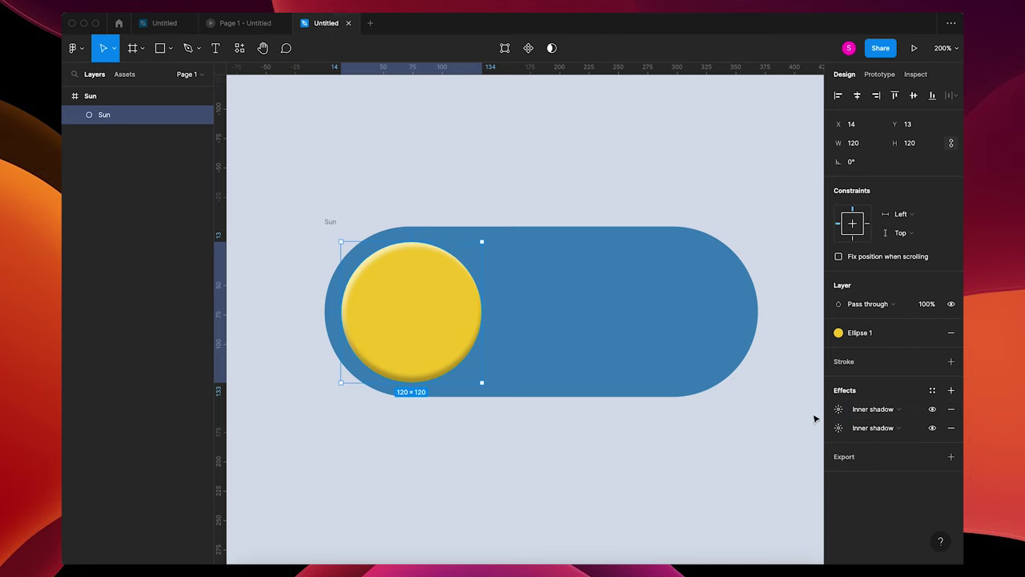
Recolor the second inner shadow with a darker shade of the yellow sampled from the circle.
click(839, 408)
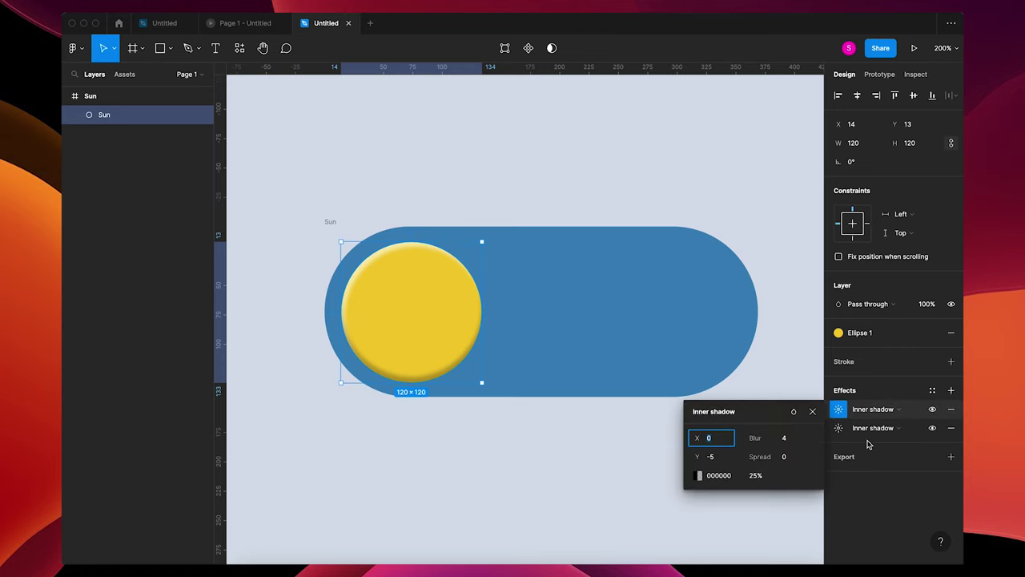
click(702, 476)
click(558, 434)
click(404, 304)
drag(632, 281, 640, 299)
click(330, 223)
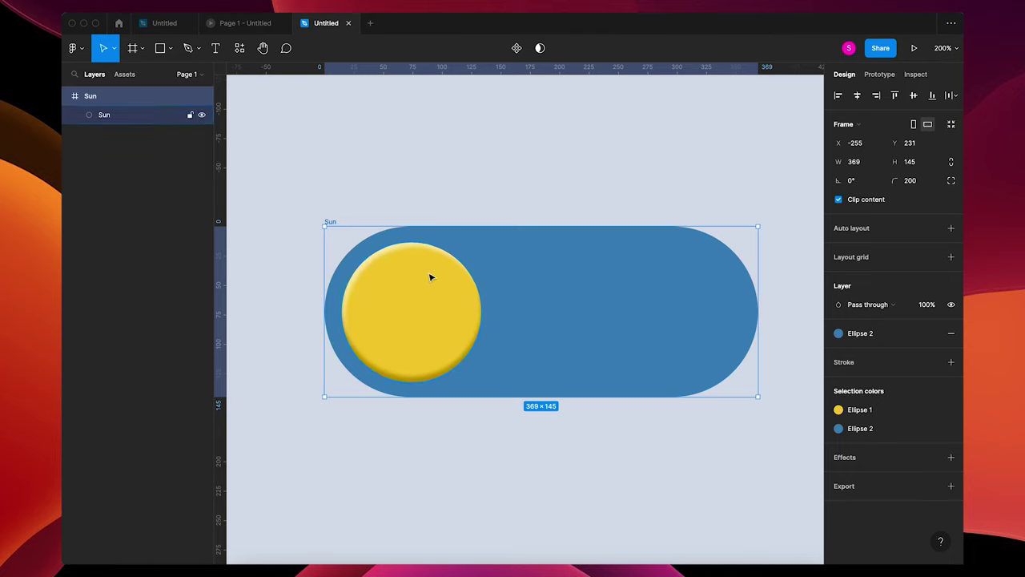
Wrap the yellow sun circle in its own frame and rename that frame "Sun and moon".
click(422, 323)
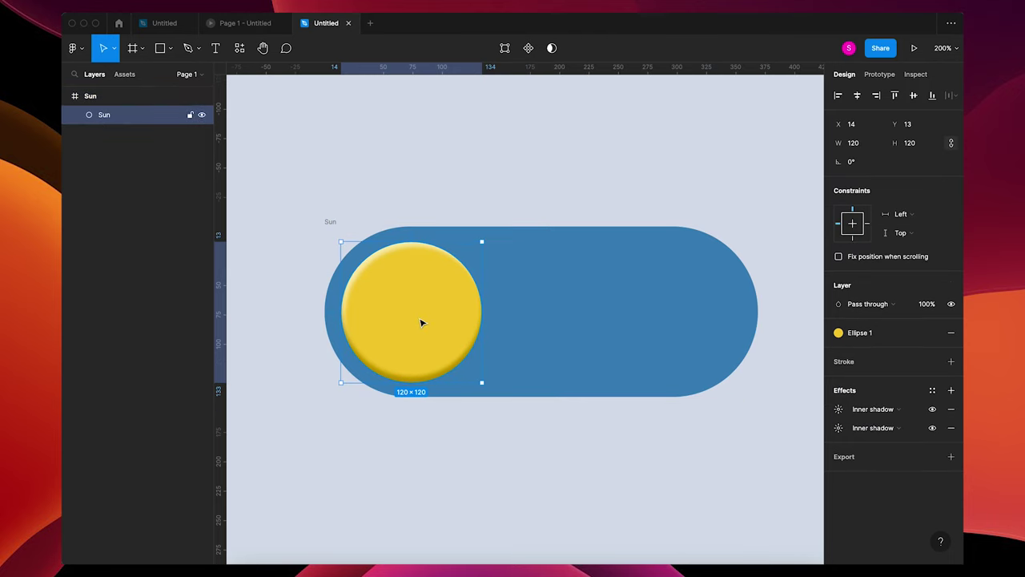
key(super+alt+g)
double_click(110, 115)
text(Sun a)
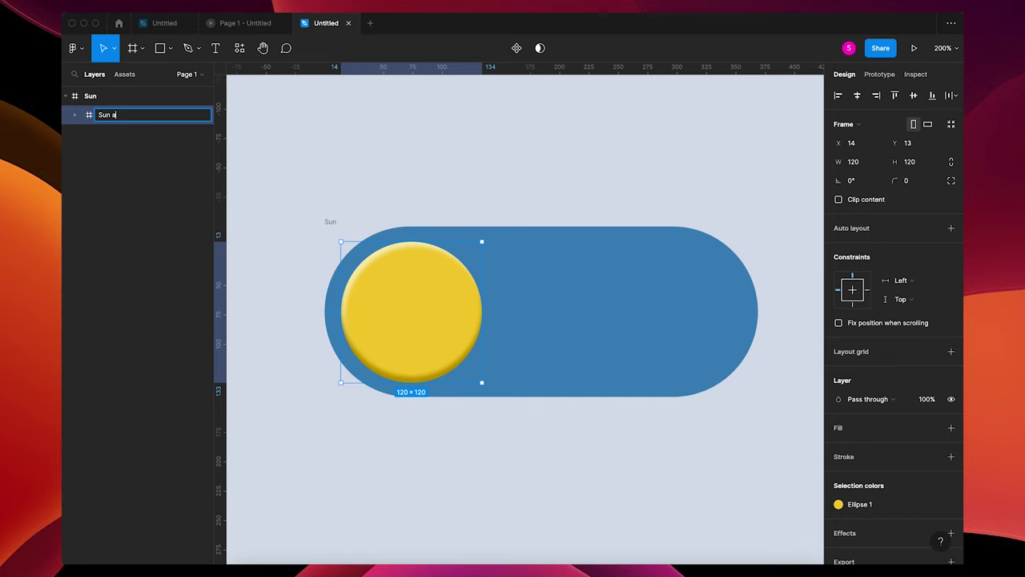
text(nd moon)
key(Return)
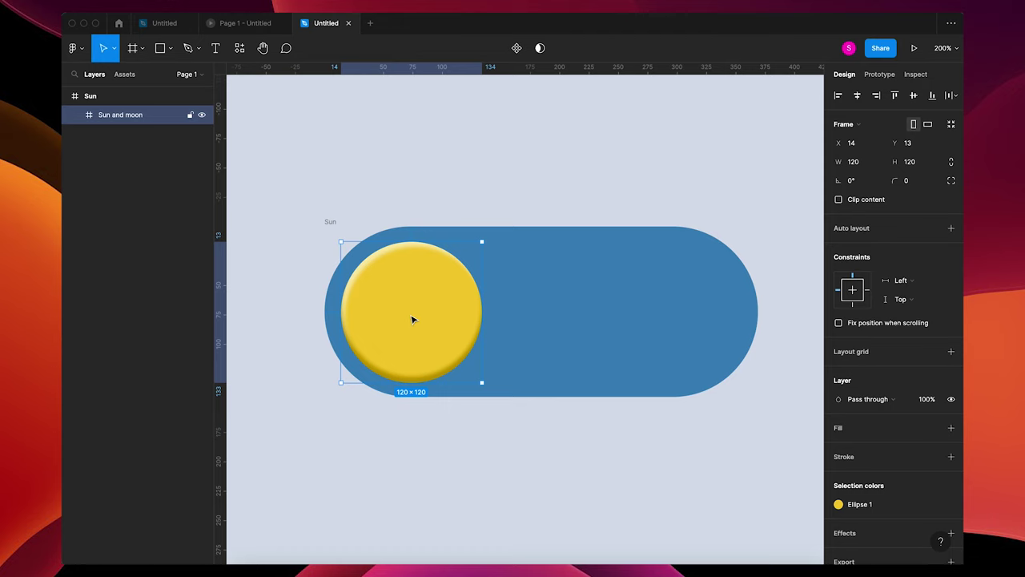
Draw a 204 × 204 circle centered around the sun and place its layer below the "Sun and moon" frame.
key(o)
drag(407, 312, 510, 432)
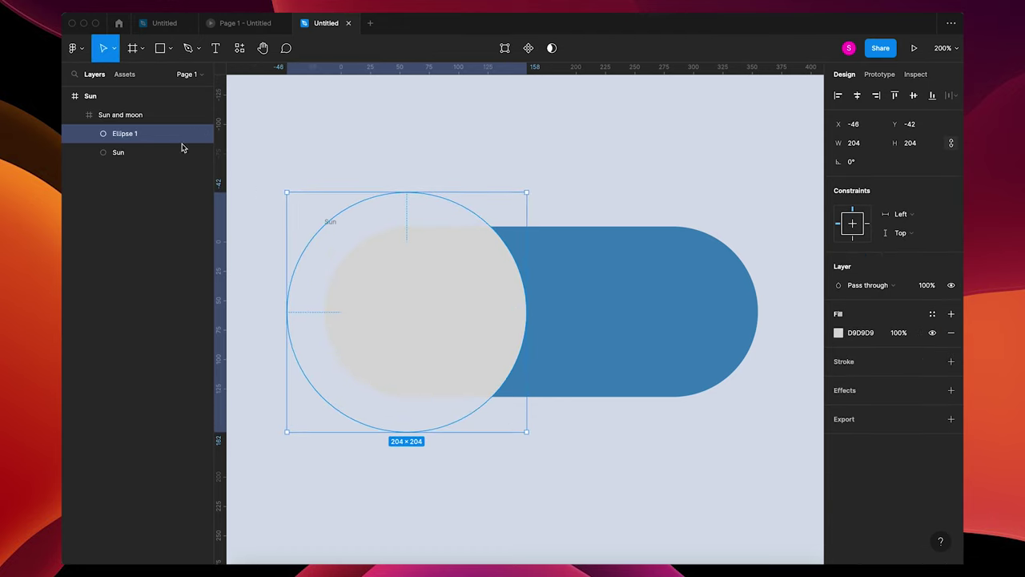
mouse_move(133, 133)
mouse_down()
mouse_move(130, 98)
mouse_move(135, 148)
mouse_up()
click(75, 133)
click(131, 117)
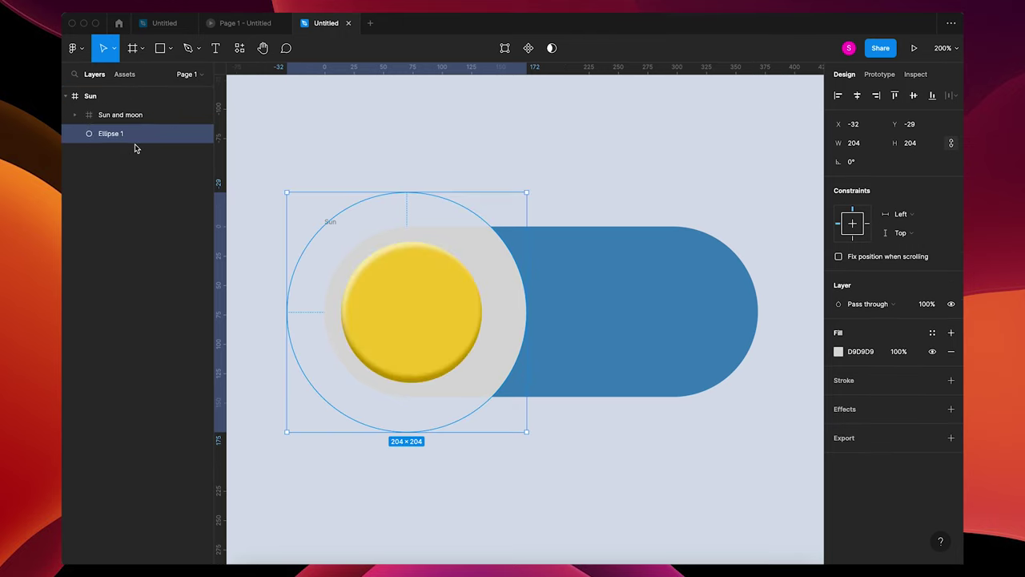
Fill the 204 × 204 circle with FFFFFF at 10% opacity and center it behind the sun at X -28.
click(838, 352)
drag(710, 303, 650, 254)
click(898, 354)
text(10)
key(Tab)
drag(508, 305, 512, 304)
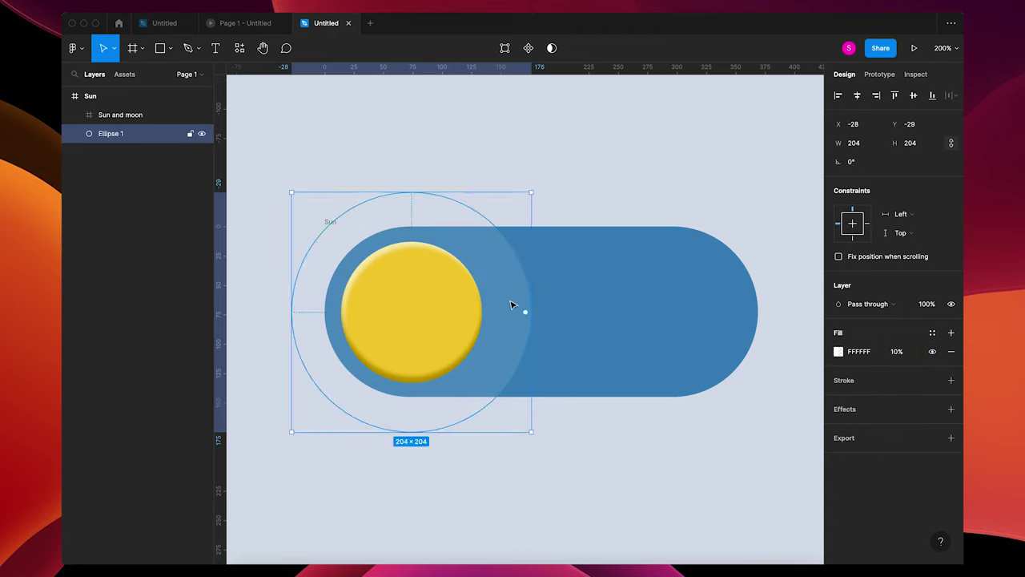
Duplicate the translucent circle and scale the copy from its center to 288 × 288.
key(ctrl+d)
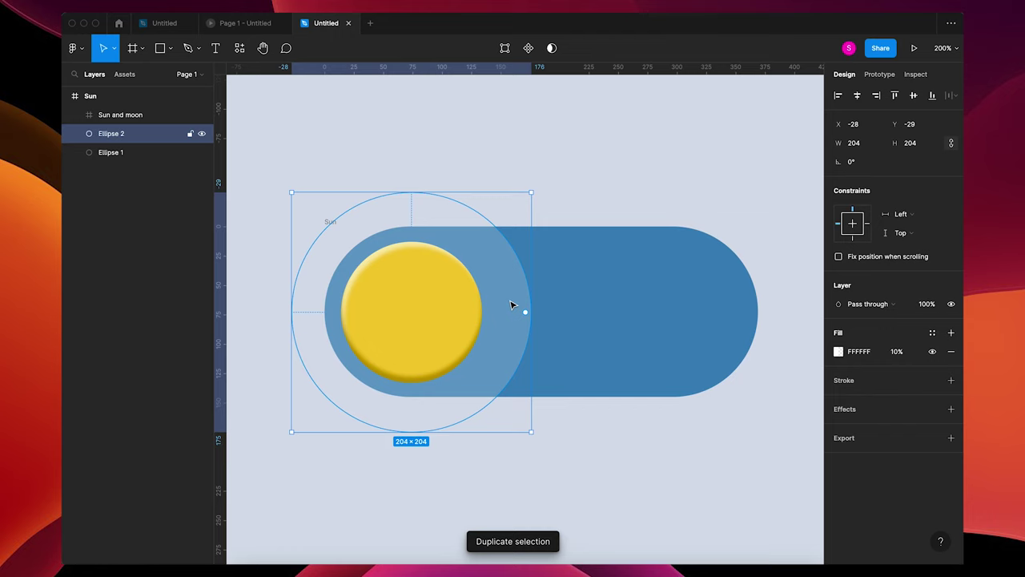
drag(532, 192, 580, 163)
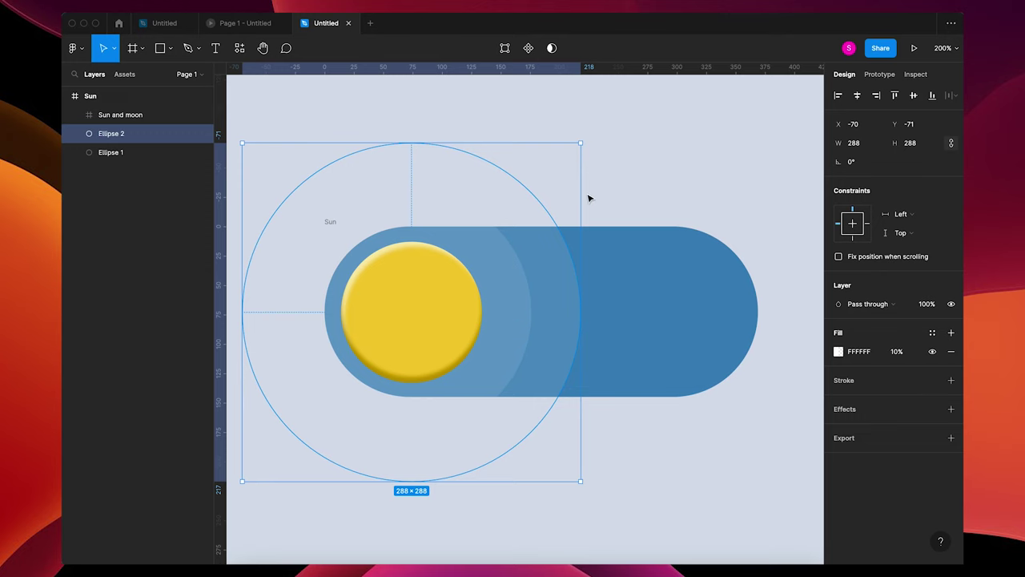
click(589, 198)
Duplicate the 288 × 288 ray circle and scale the copy from its center to 380 × 380.
click(549, 248)
key(ctrl+d)
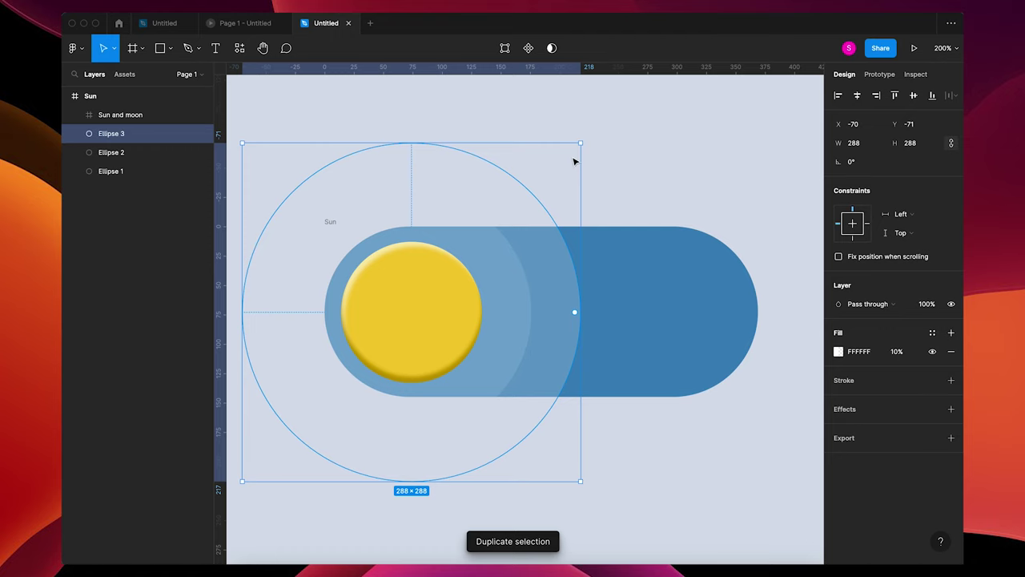
drag(579, 144, 635, 116)
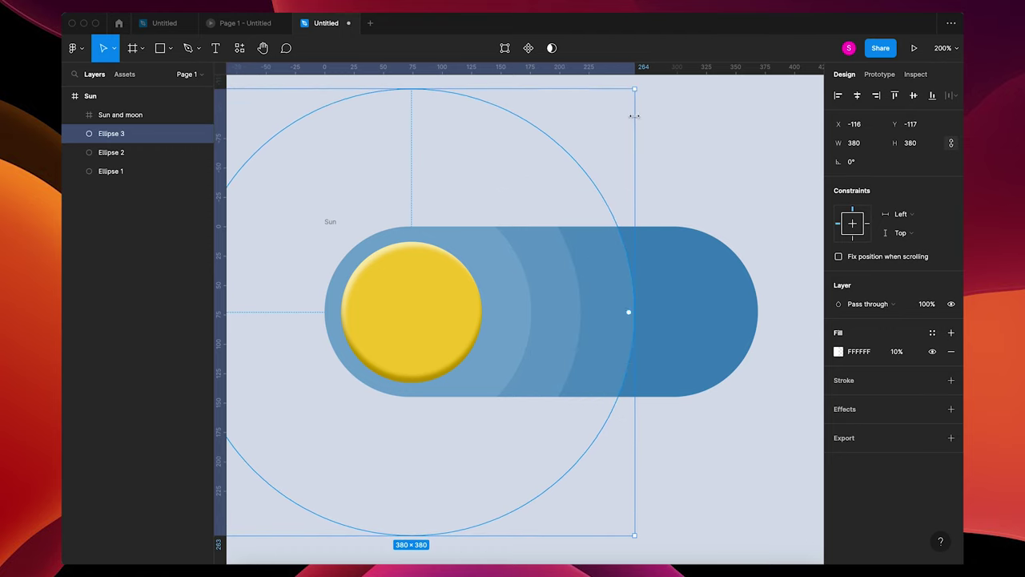
click(708, 182)
click(130, 137)
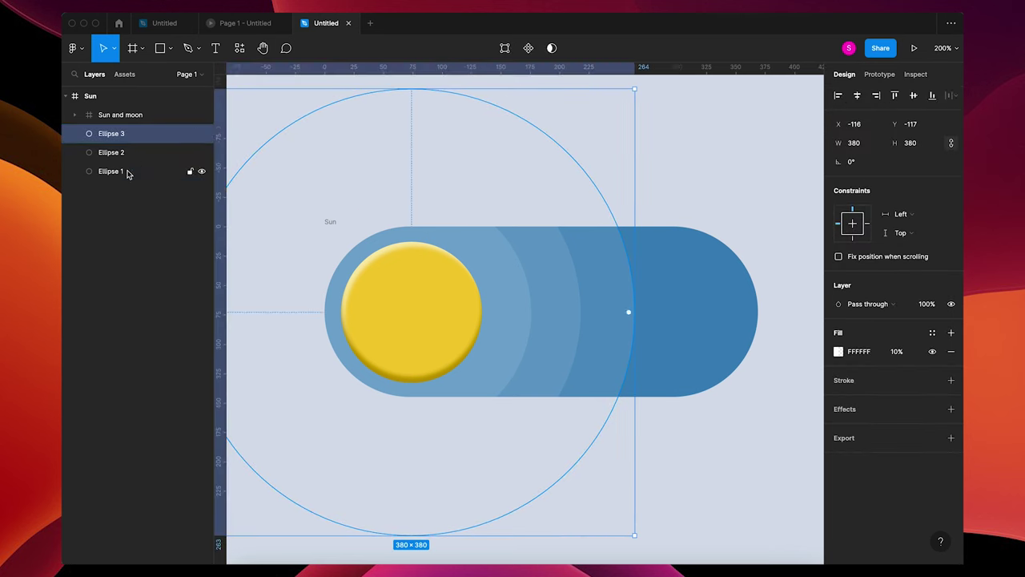
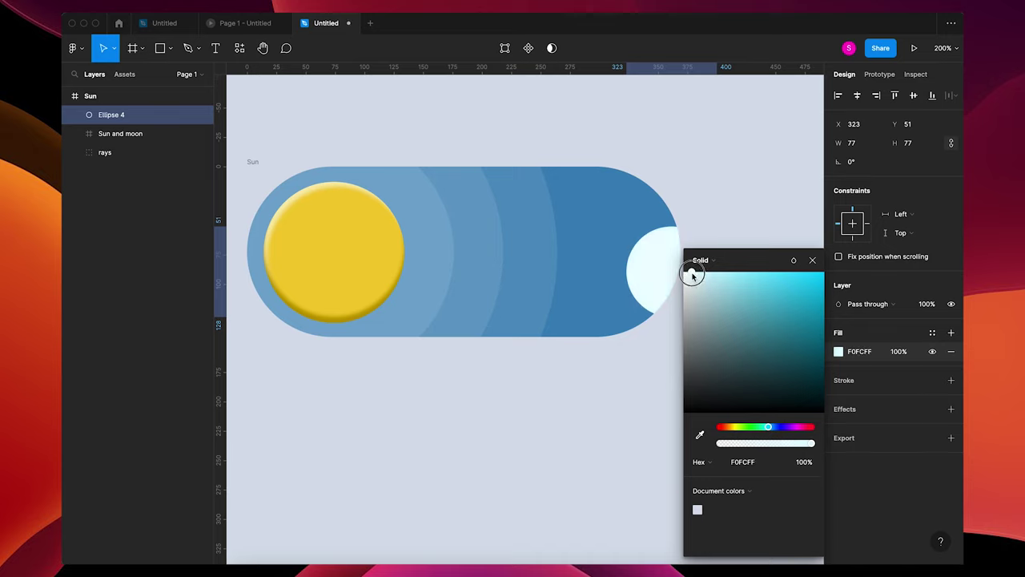
Finish coloring the first cloud circle F3FDFF and place a 106 × 106 copy below it inside the Sun frame.
click(813, 261)
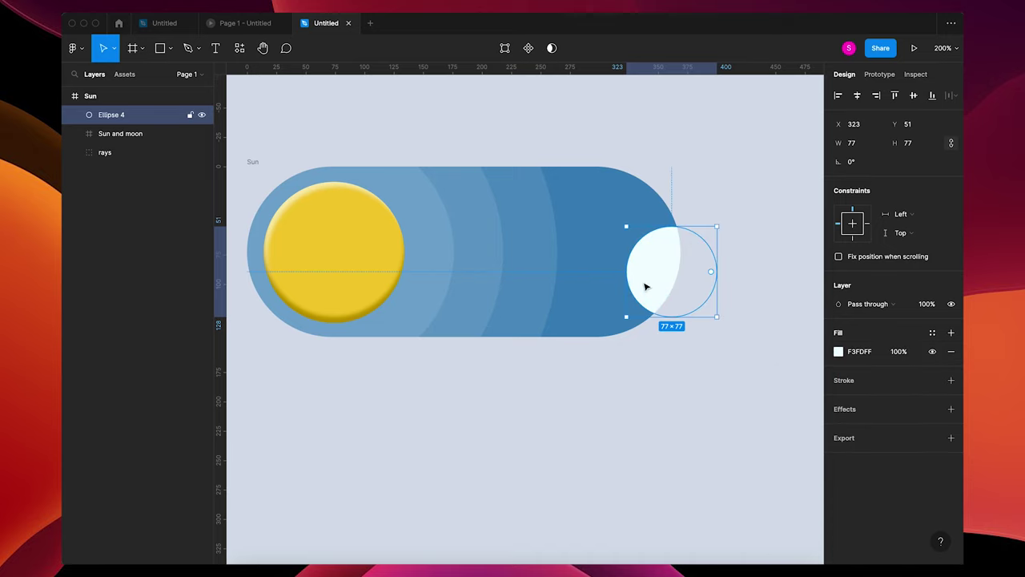
drag(666, 266, 644, 286)
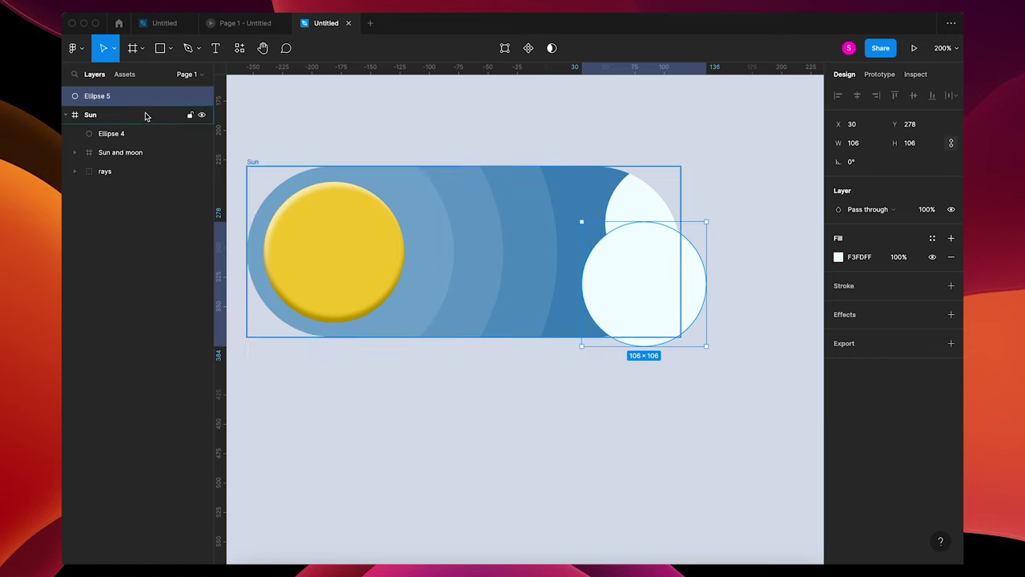
drag(121, 102, 121, 121)
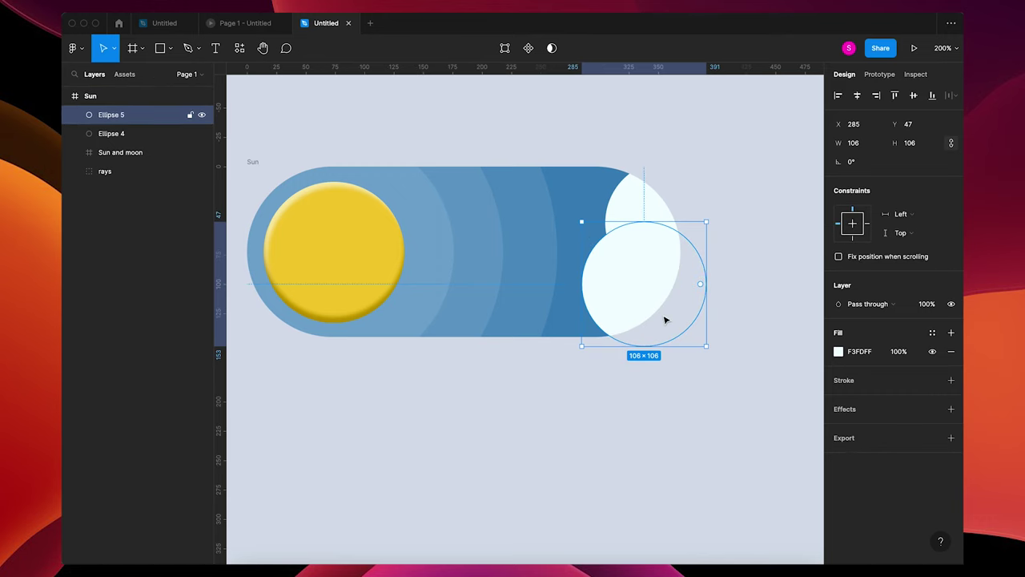
Shrink the lower cloud circle to 80 × 80 and spread copies along the pill's bottom edge to build the cloud bank.
drag(582, 221, 612, 251)
drag(641, 291, 504, 334)
click(548, 344)
drag(110, 96, 110, 122)
drag(491, 326, 321, 319)
click(392, 329)
Adjust the positions of the two cloud circles at the pill's right end and move the stray circle into the Sun frame.
drag(652, 232, 649, 222)
drag(643, 293, 645, 296)
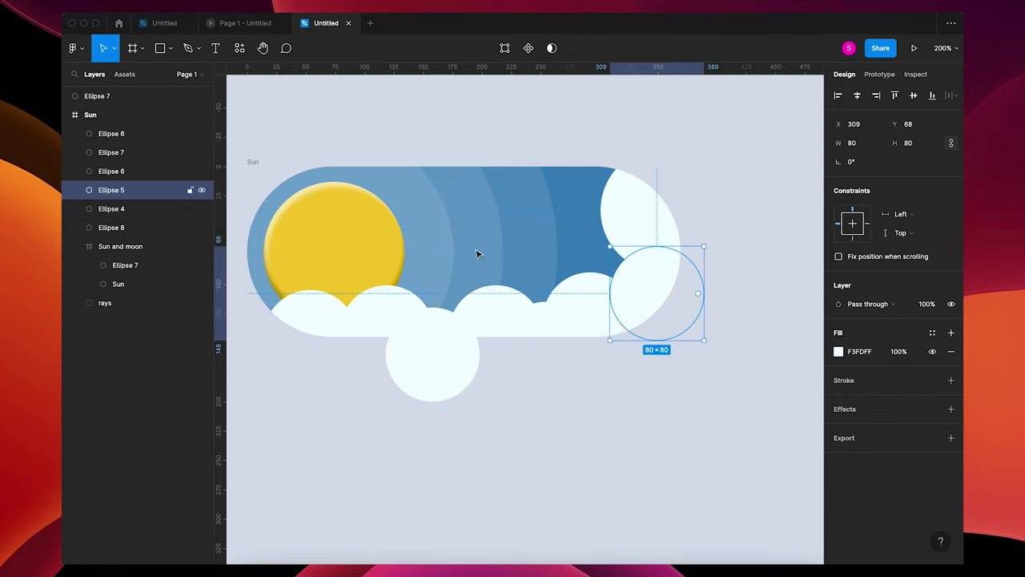
click(120, 99)
drag(128, 101, 130, 126)
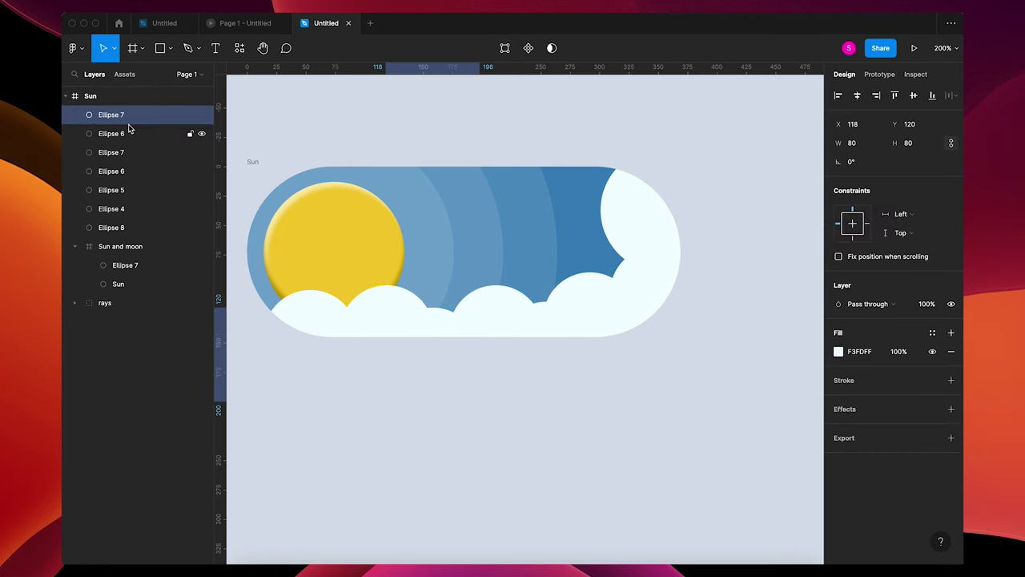
Unite the seven cloud circles directly under the Sun frame into one shape and rename it "clouds front".
shift+click(125, 228)
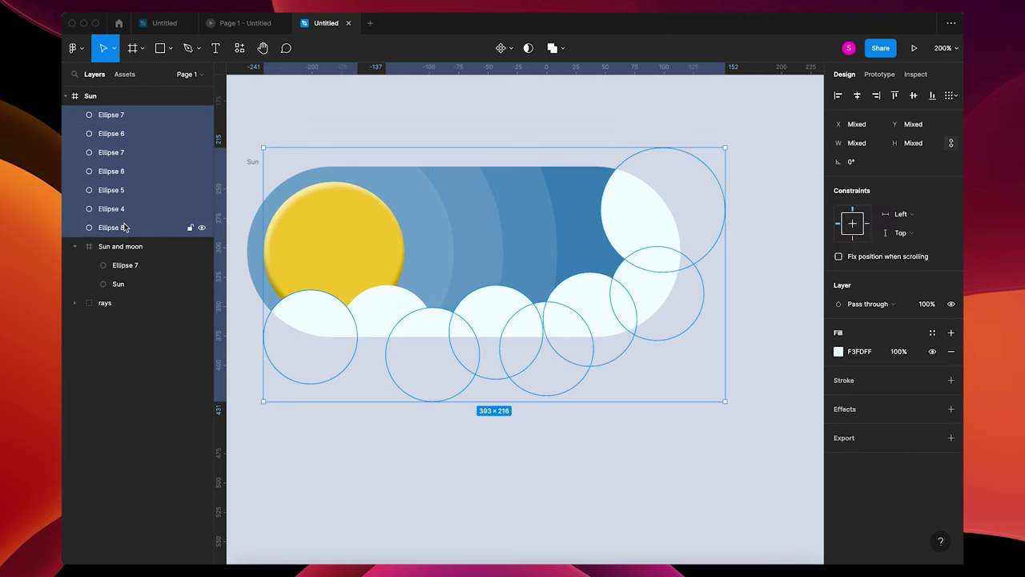
click(562, 48)
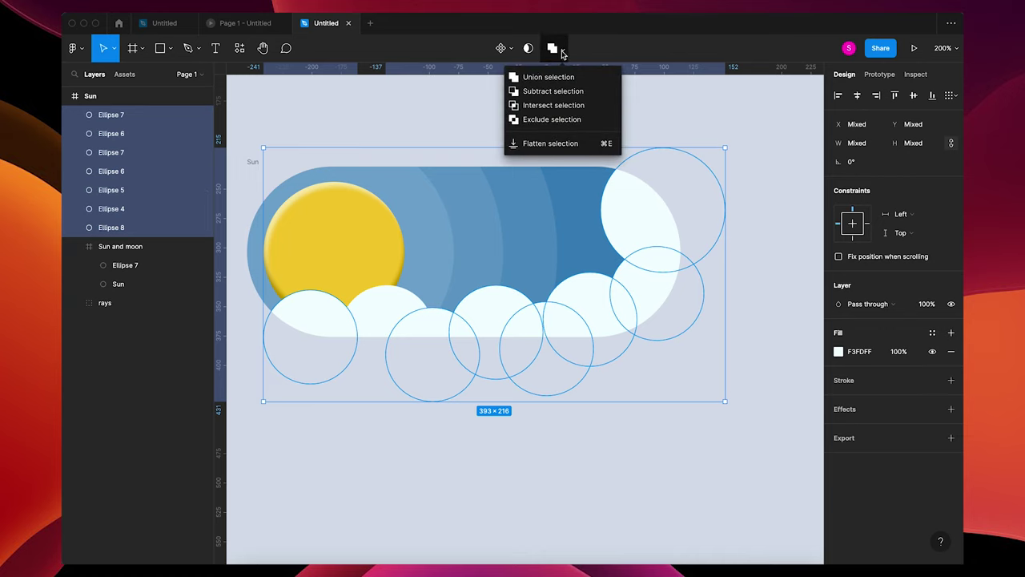
click(536, 80)
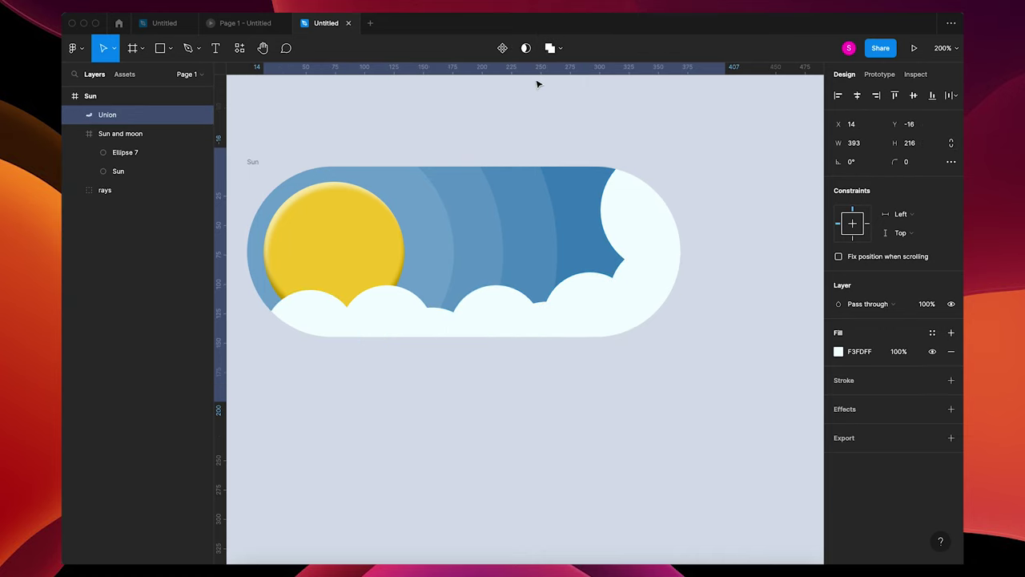
double_click(114, 117)
text(clou)
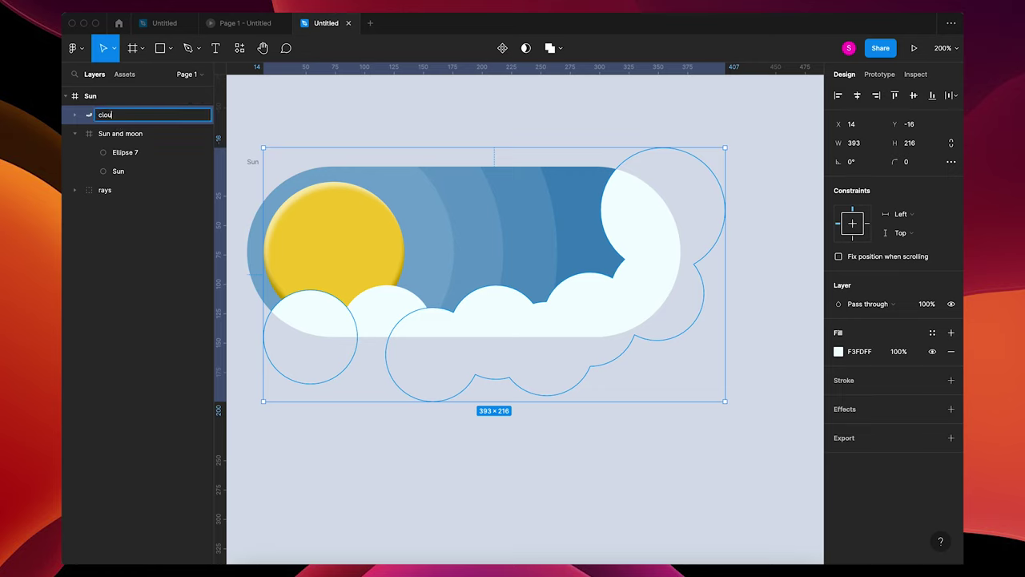
text(ds front)
key(Return)
Move the "clouds front" layer below "Sun and moon" so the clouds sit behind the sun.
click(74, 133)
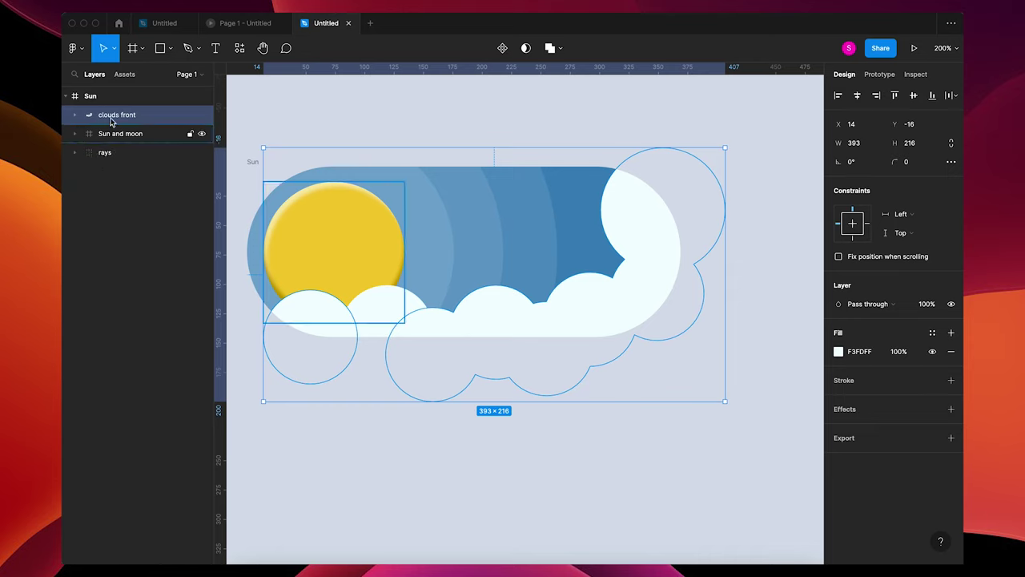
drag(115, 117, 122, 150)
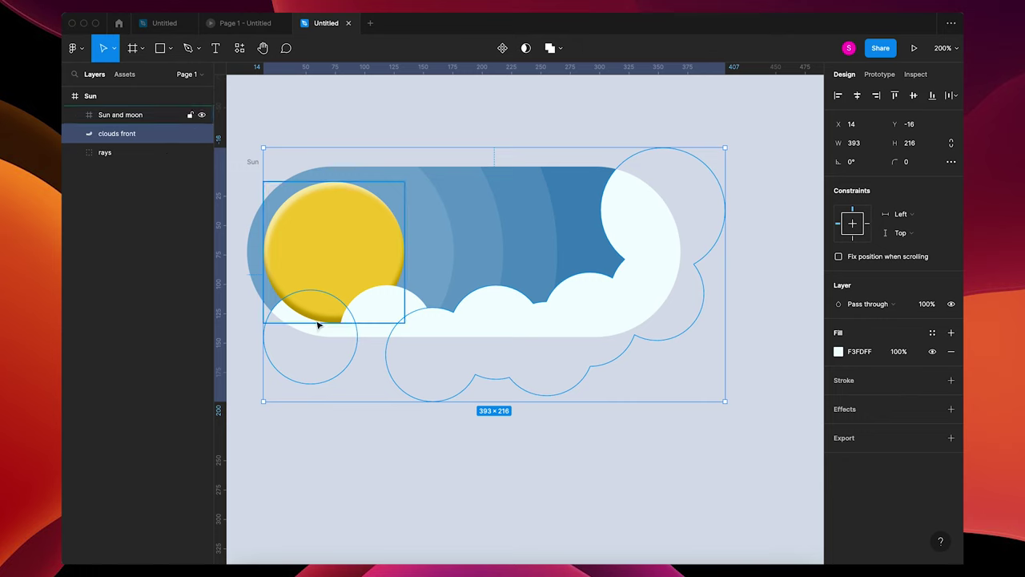
click(417, 414)
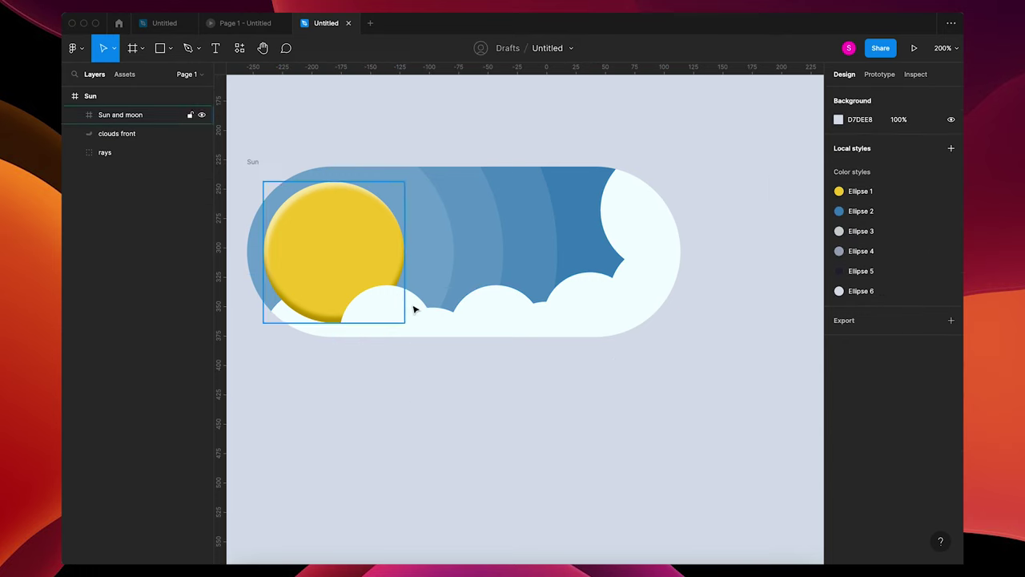
Move the cloud circle from the "Sun and moon" frame into "clouds front" and lower it to X 74, Y 123.
click(417, 311)
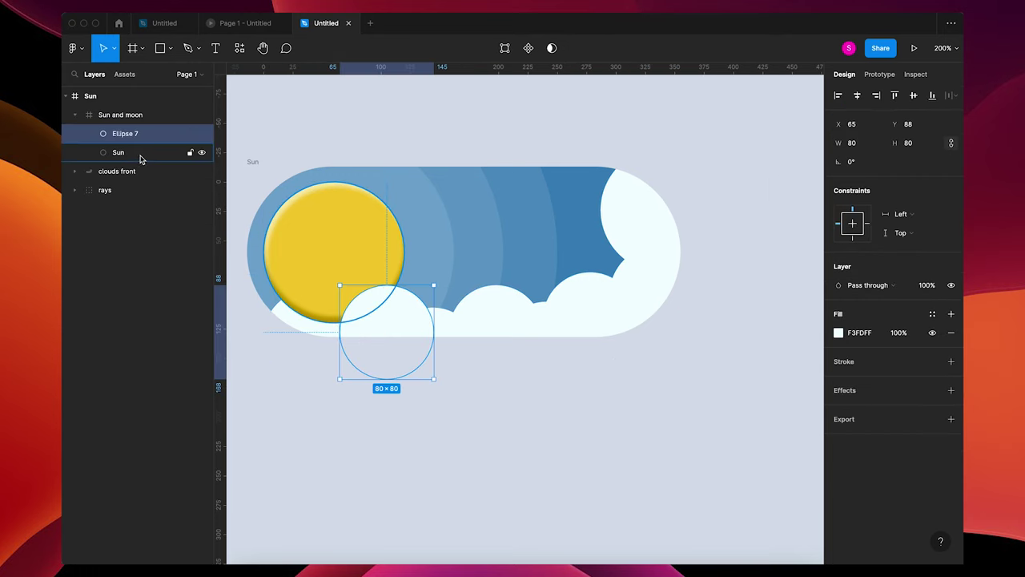
drag(131, 134, 122, 157)
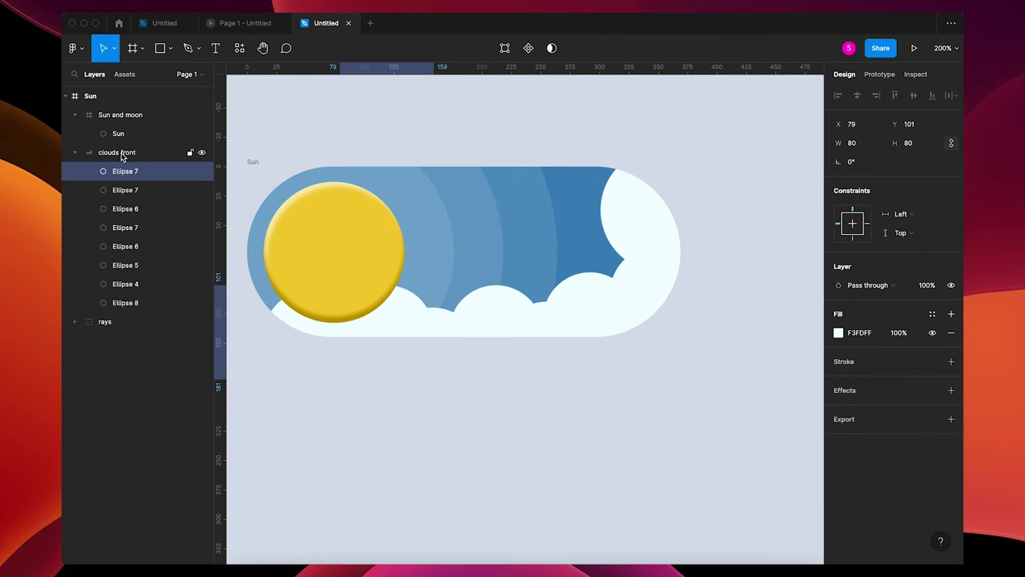
drag(393, 336, 394, 345)
click(451, 403)
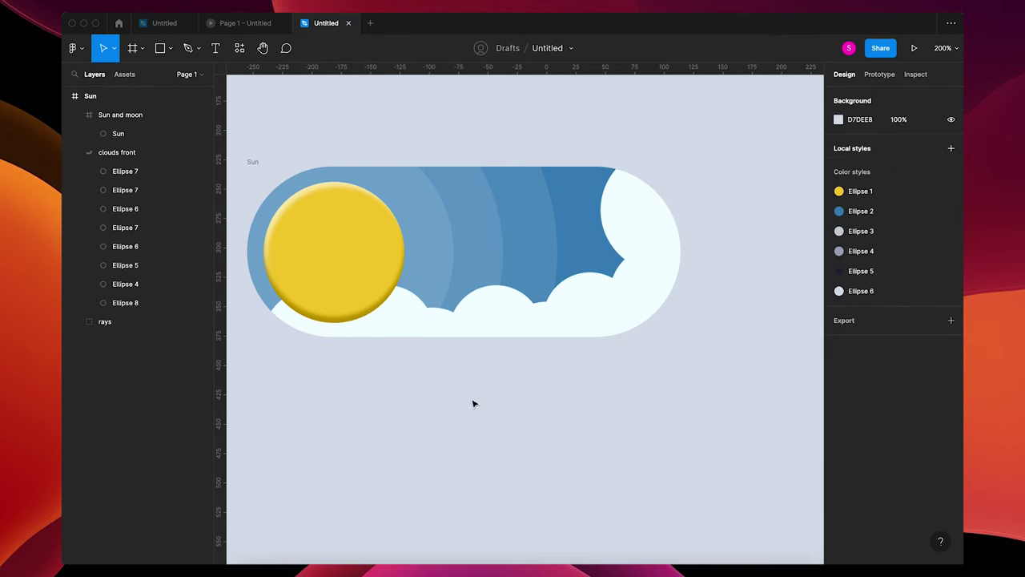
double_click(409, 311)
drag(409, 310, 403, 338)
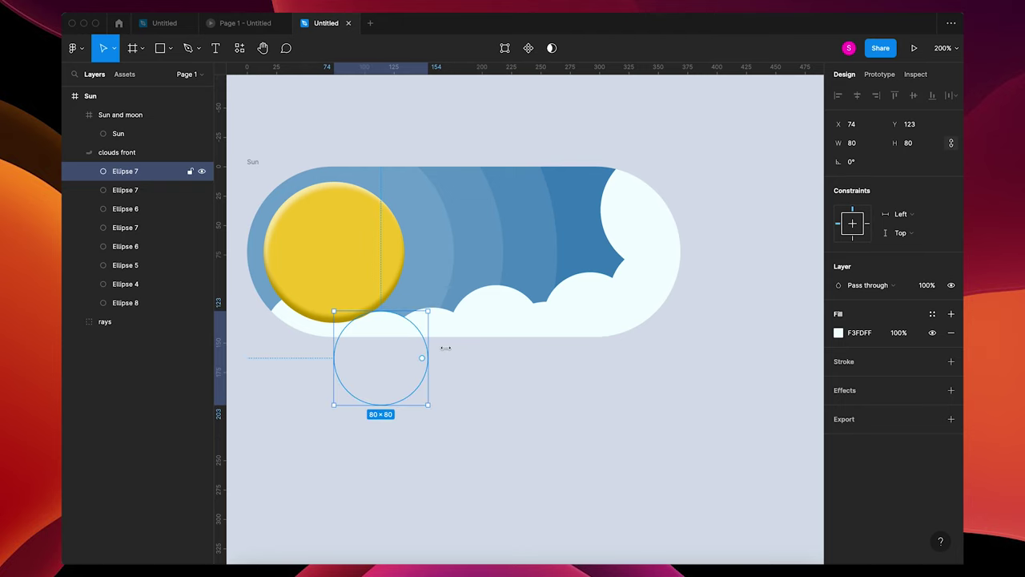
click(647, 444)
Duplicate "clouds front" and offset the copy up and to the left to X 4, Y -25.
click(659, 309)
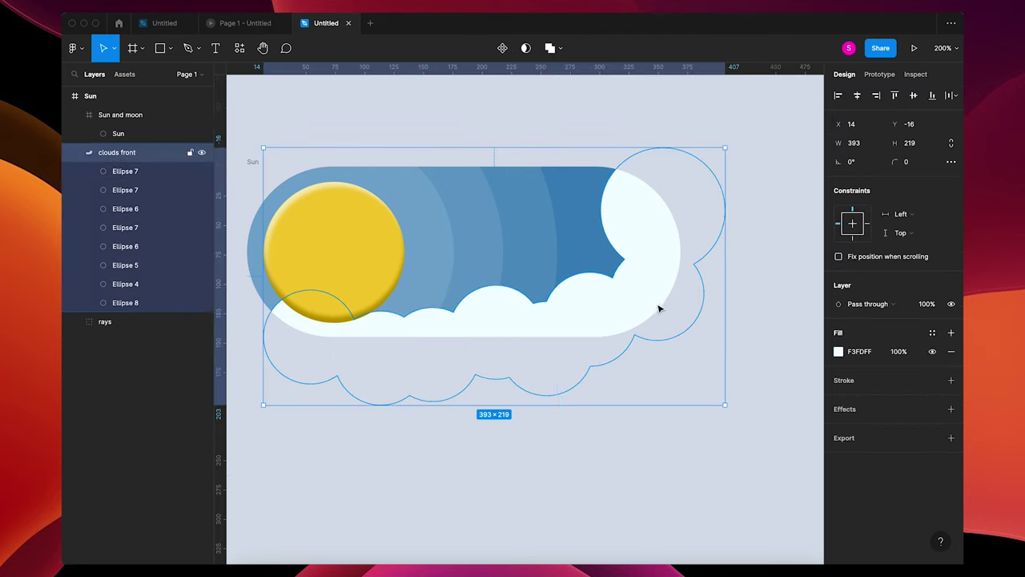
click(76, 153)
key(ctrl+d)
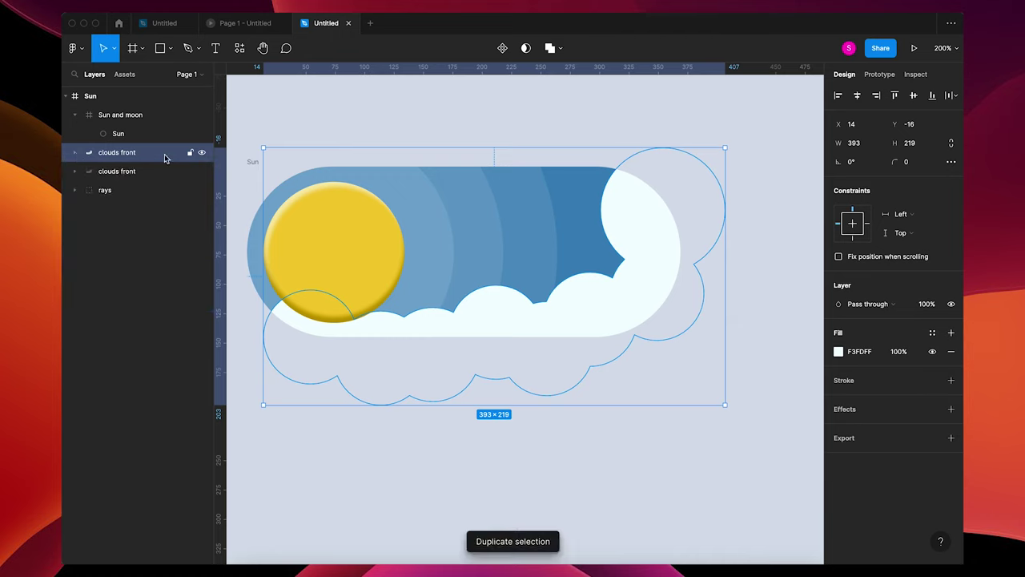
drag(633, 314, 621, 304)
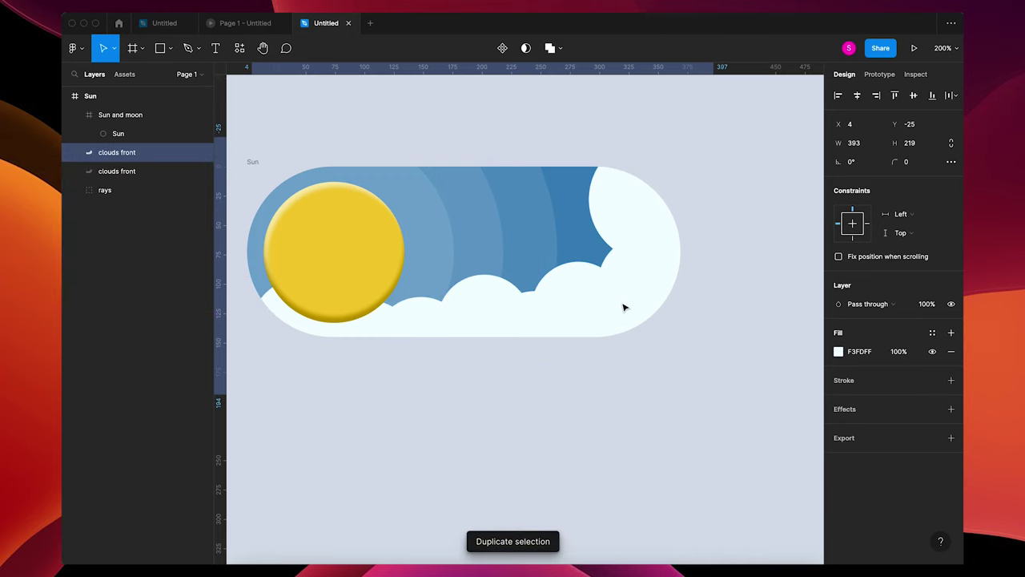
Rename the offset cloud copy "clouds back" and move its layer below "clouds front".
double_click(131, 155)
text(clouds f)
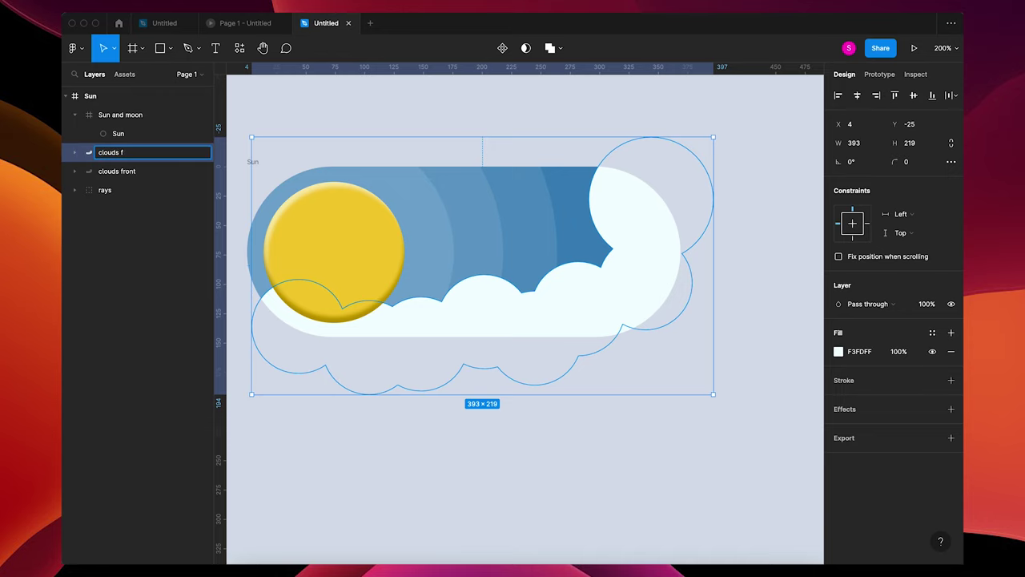
text(rok)
key(Return)
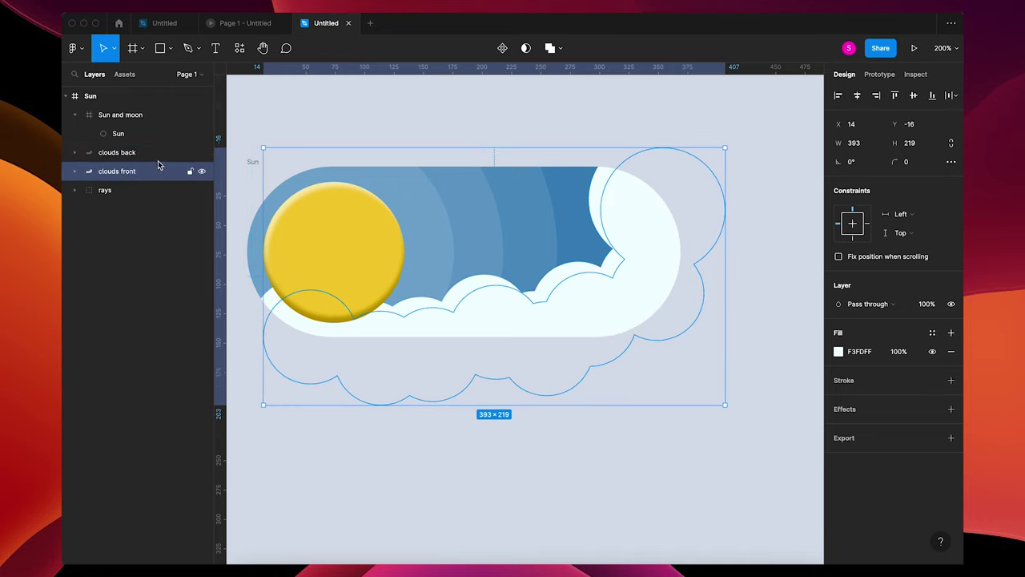
drag(155, 158, 157, 181)
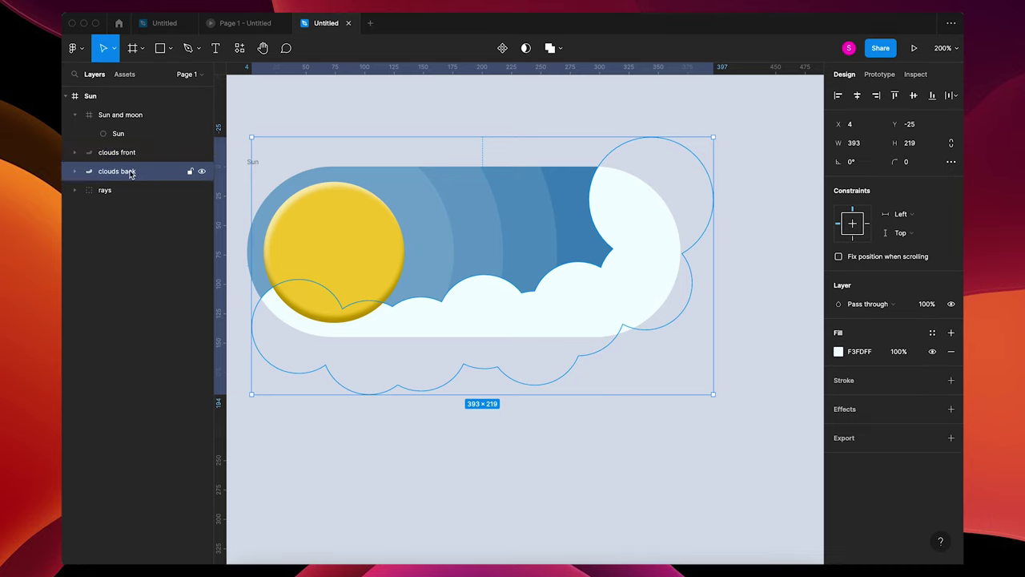
Set the fill opacity of the "clouds back" layer to 60%.
click(899, 352)
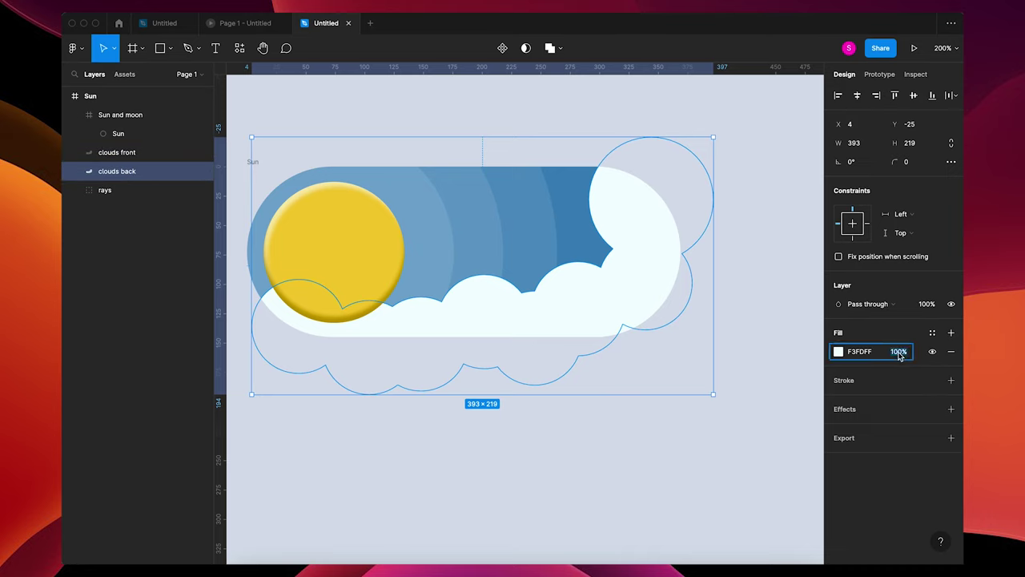
text(60)
key(Tab)
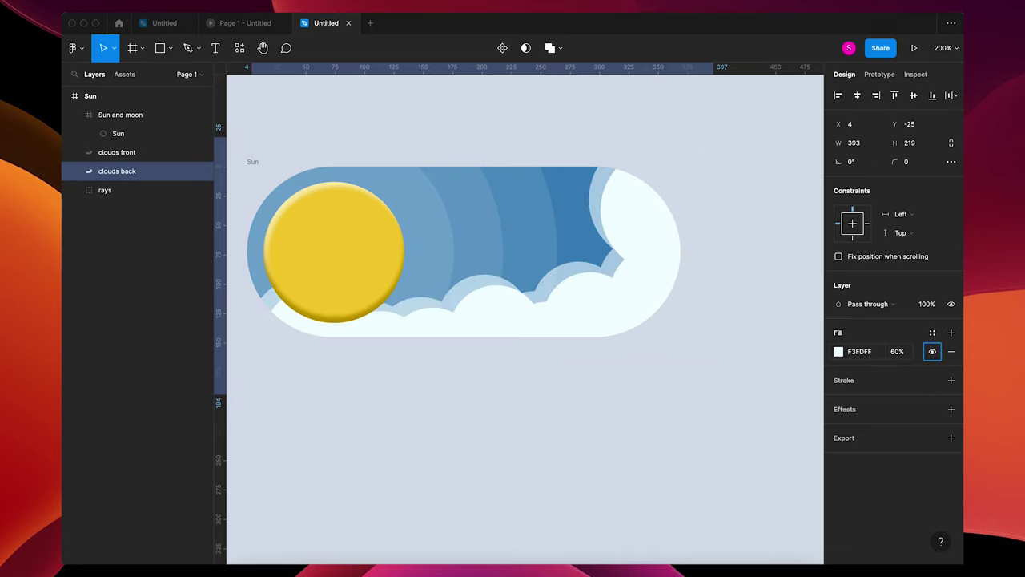
Reposition individual circles within "clouds back" to vary its outline, including an 80 × 80 circle moved to X 236, Y 68.
double_click(600, 193)
drag(600, 192, 589, 195)
click(614, 270)
drag(609, 267, 556, 262)
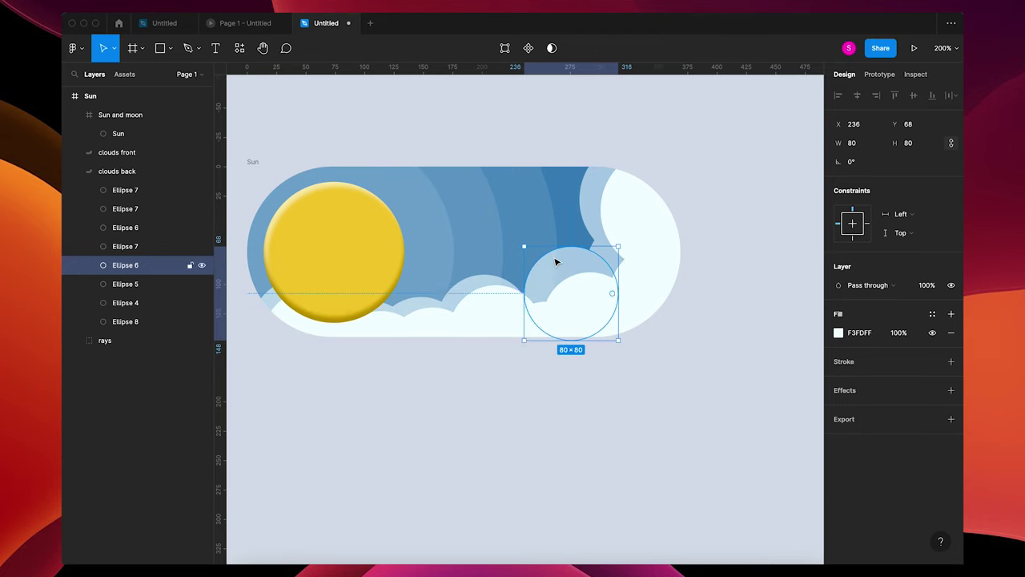
drag(492, 284, 528, 279)
click(139, 228)
click(419, 305)
drag(411, 296, 409, 302)
Shift the large end circle of "clouds front" slightly right and enlarge the matching "clouds back" circle toward the sun.
double_click(590, 297)
drag(632, 222, 599, 193)
click(605, 210)
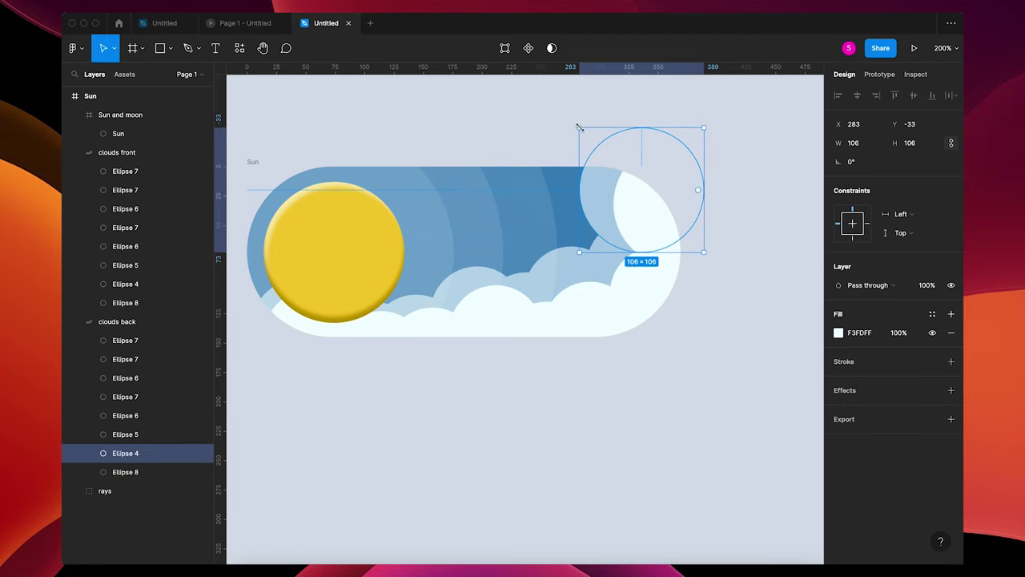
click(650, 445)
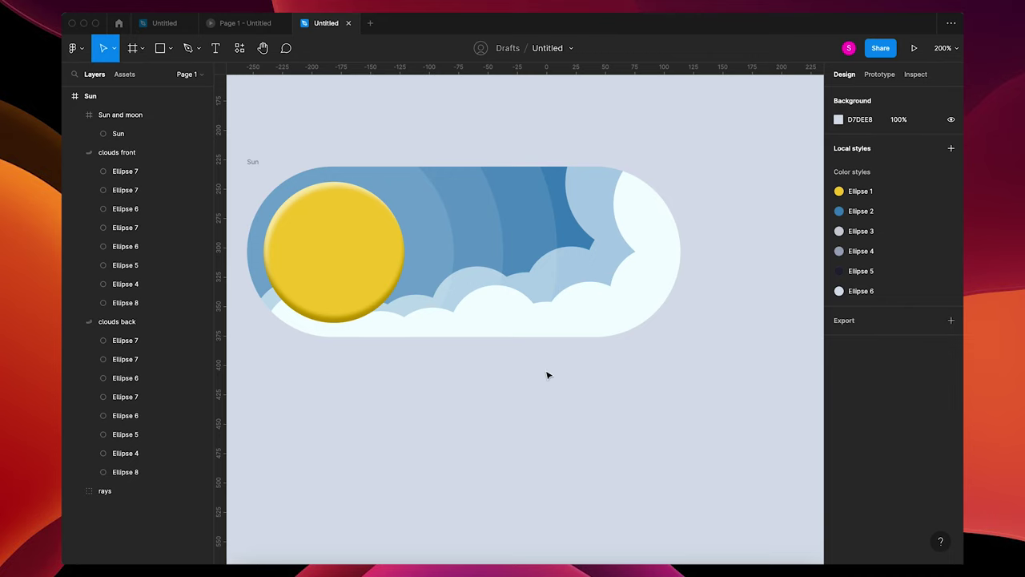
Add an inner shadow to the Sun frame with X 0, Y 7, blur 9 and black at 25%.
click(253, 163)
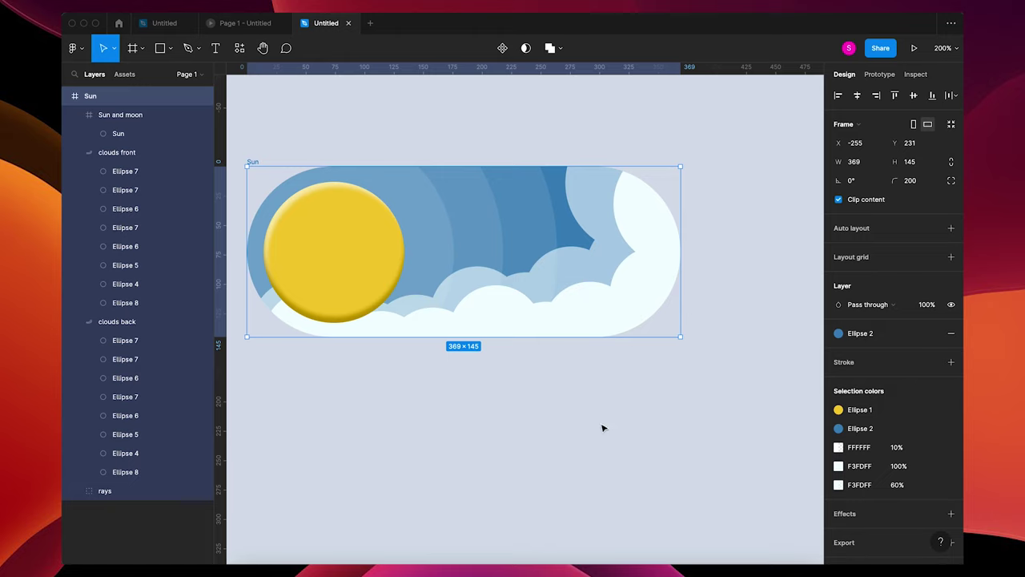
key(alt+l)
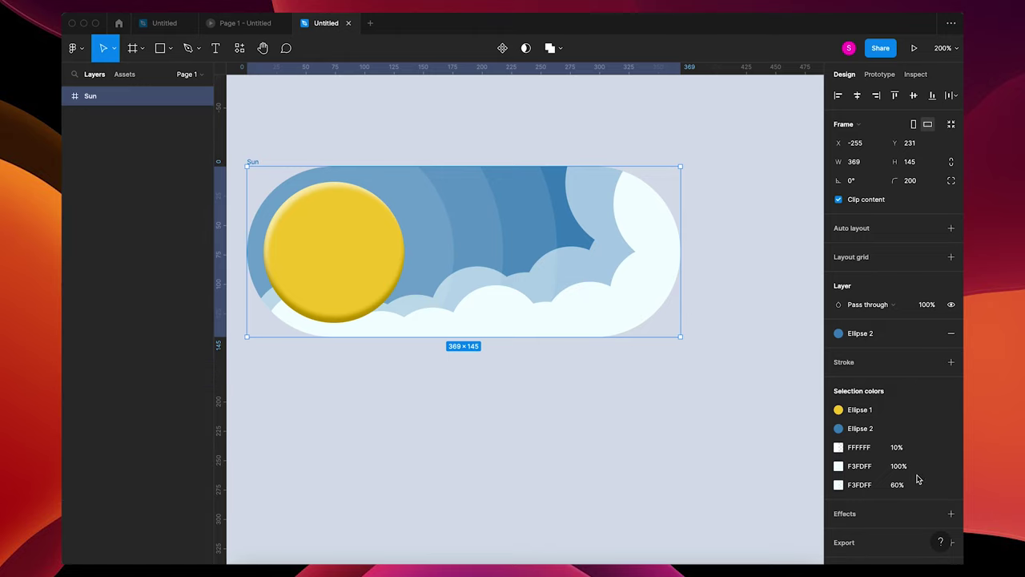
click(866, 517)
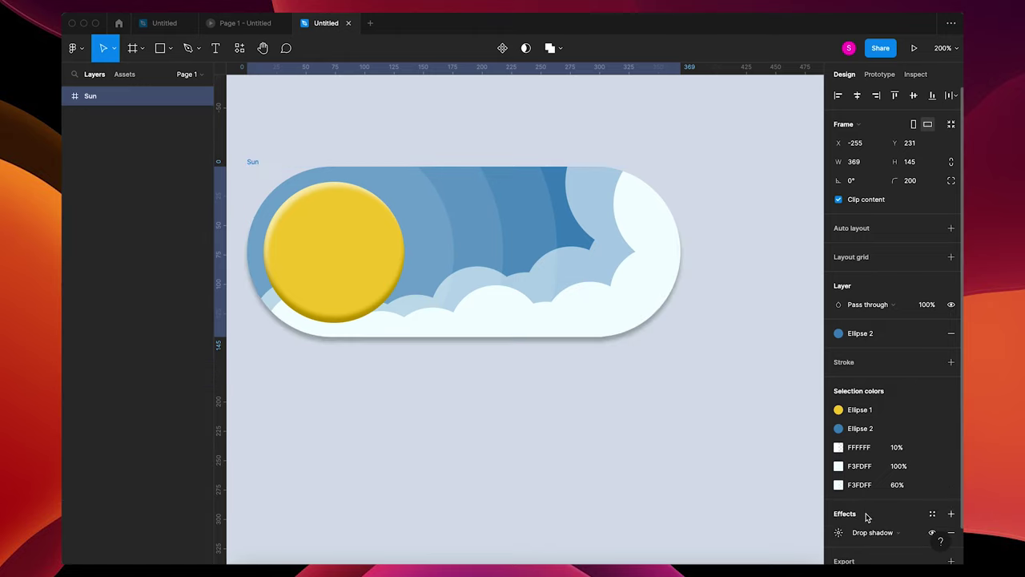
scroll(881, 529, down, 1)
click(873, 509)
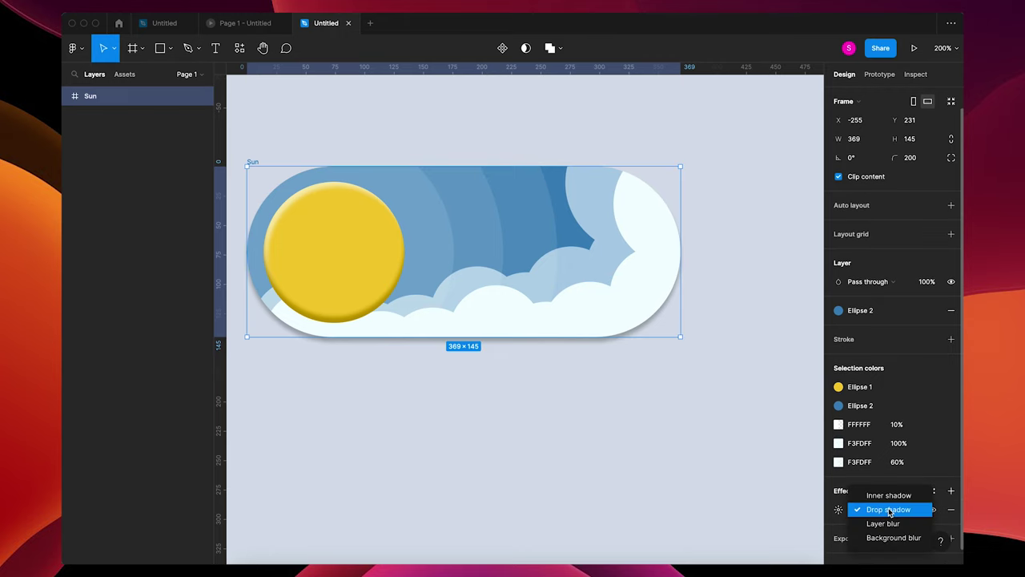
click(886, 494)
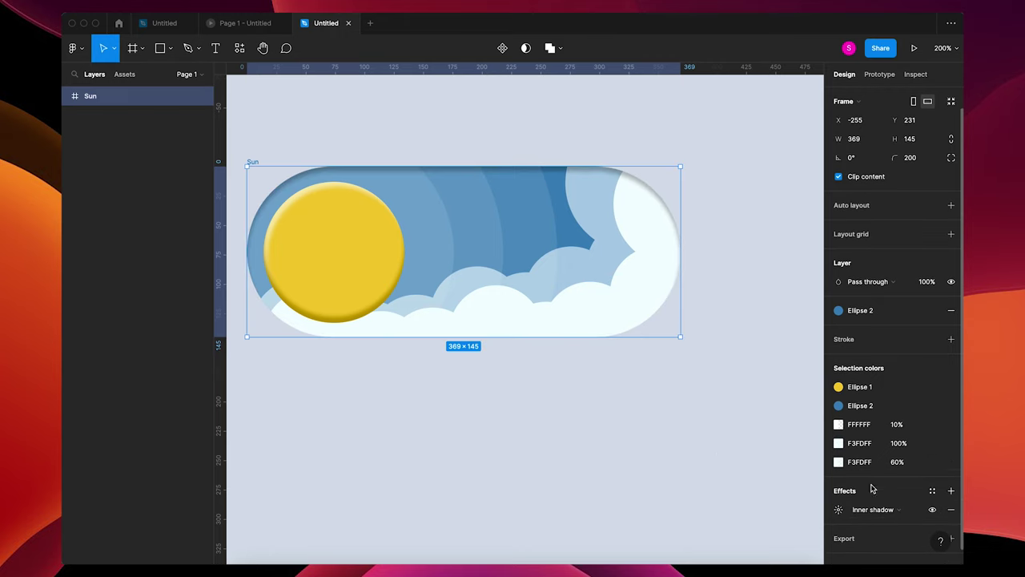
click(839, 510)
drag(697, 505, 801, 505)
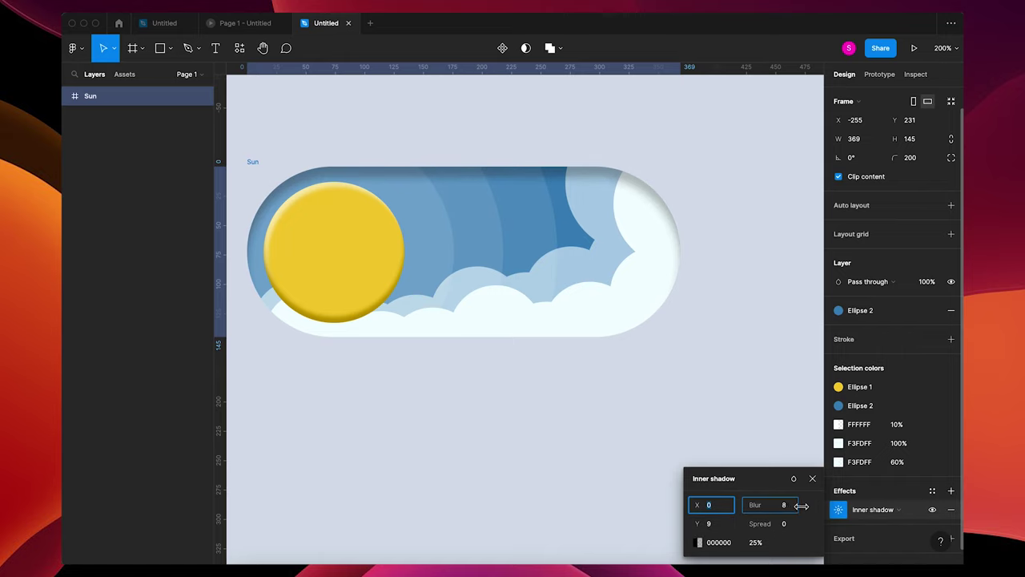
drag(704, 525, 698, 525)
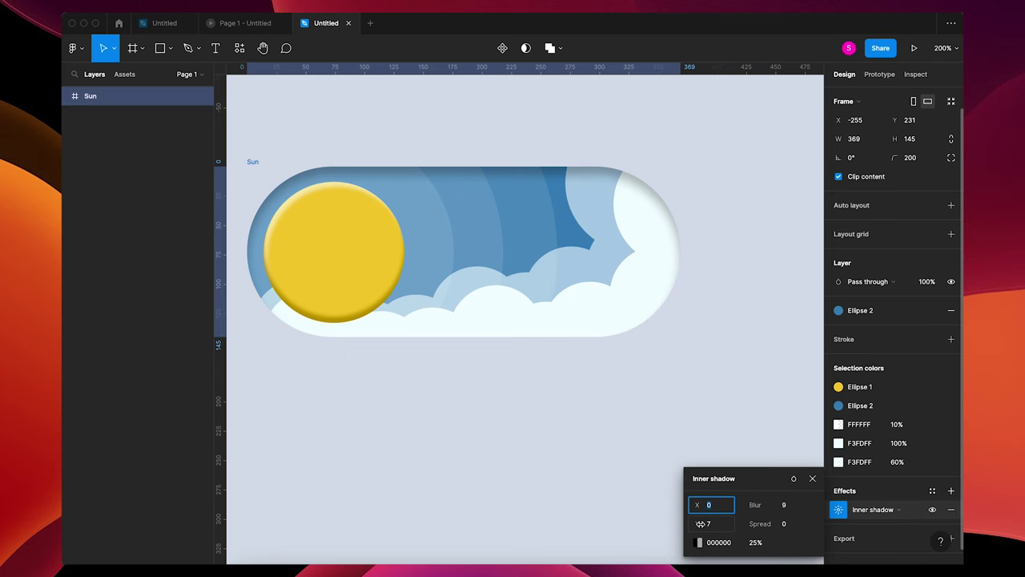
click(710, 423)
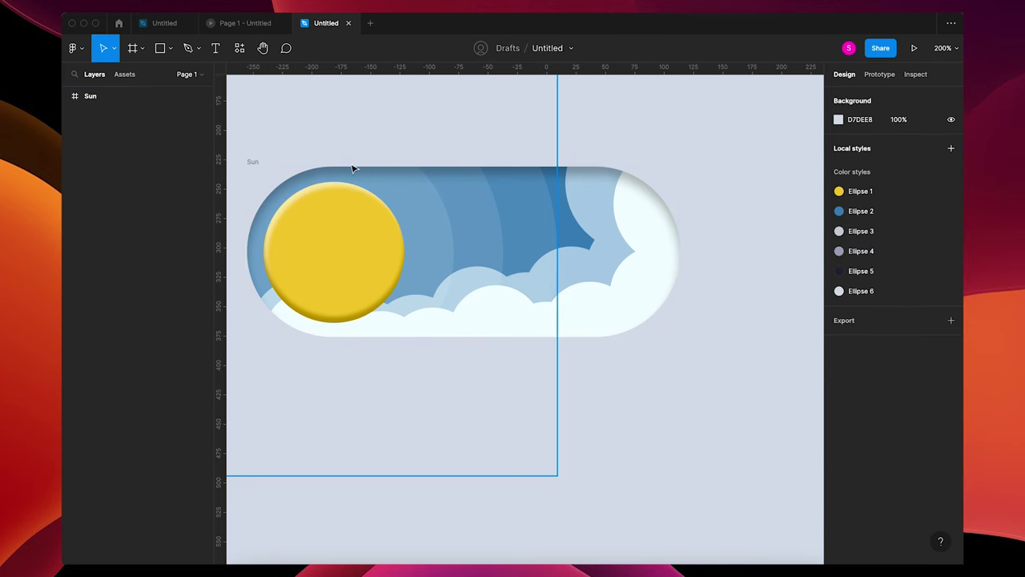
Add a second inner shadow to the Sun frame with blur 13 and a small negative Y offset to shade the lower edge.
click(253, 161)
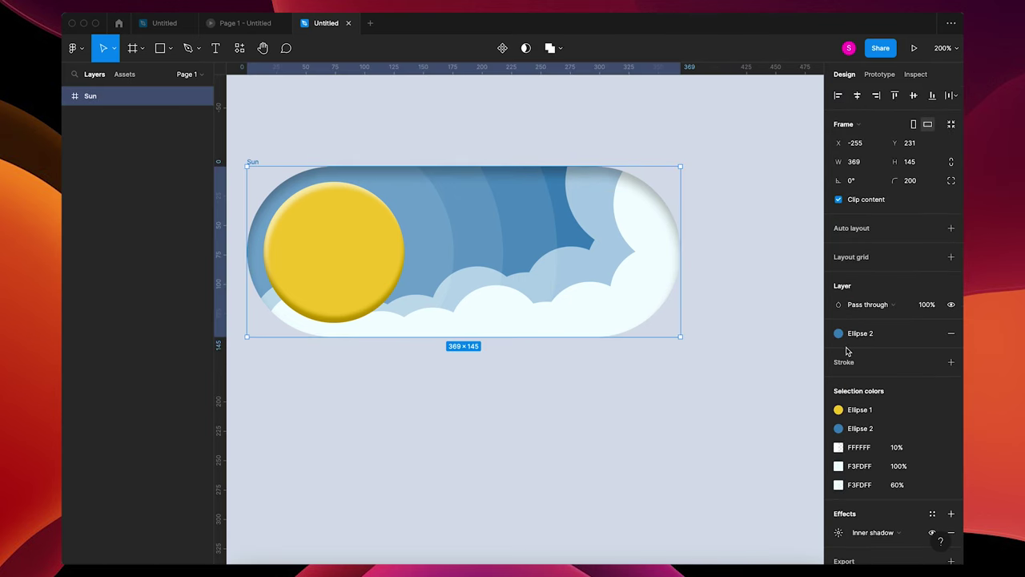
click(950, 513)
click(873, 533)
click(878, 518)
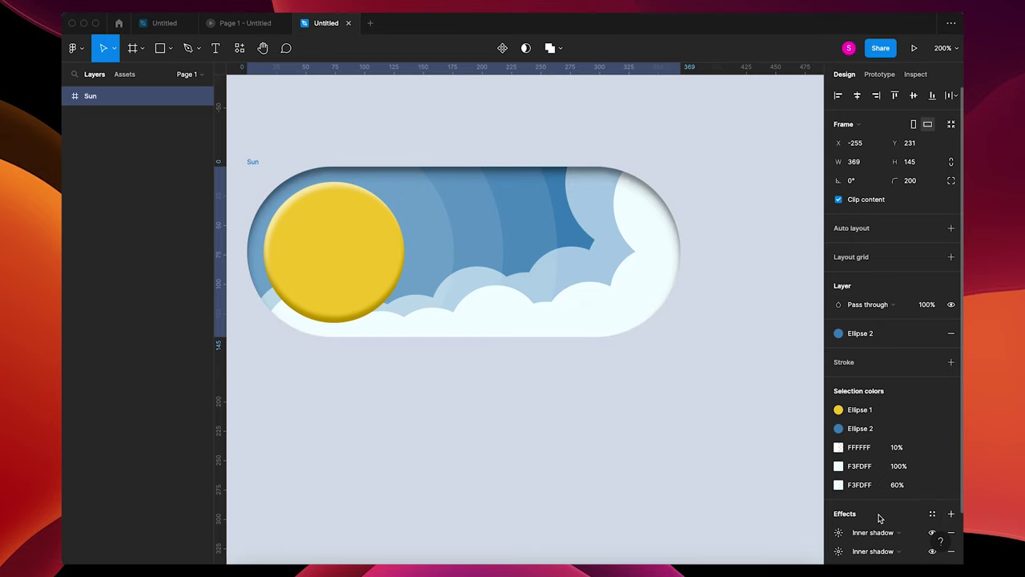
click(838, 533)
drag(697, 521, 677, 522)
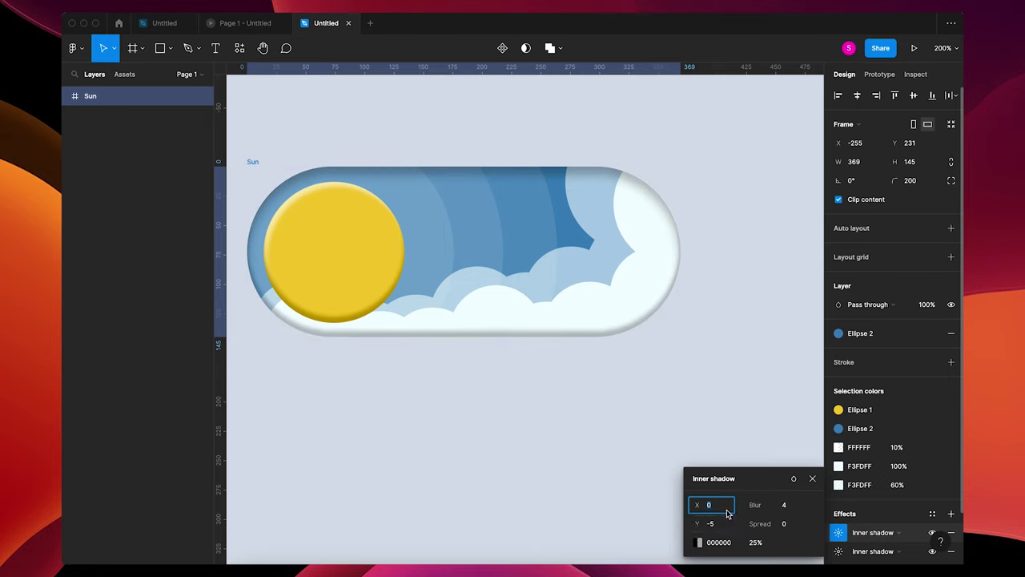
drag(757, 505, 860, 500)
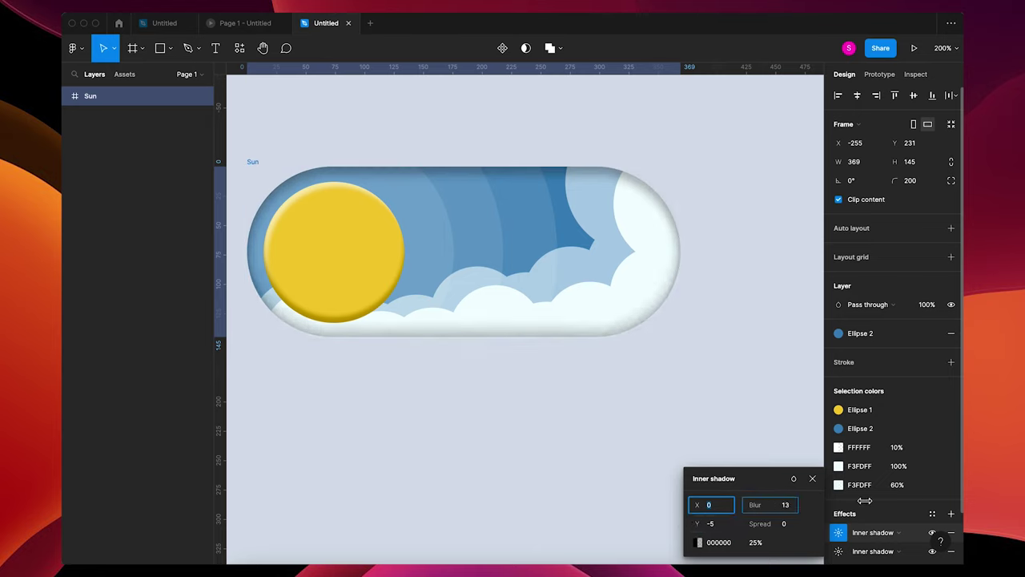
drag(694, 523, 704, 524)
click(647, 447)
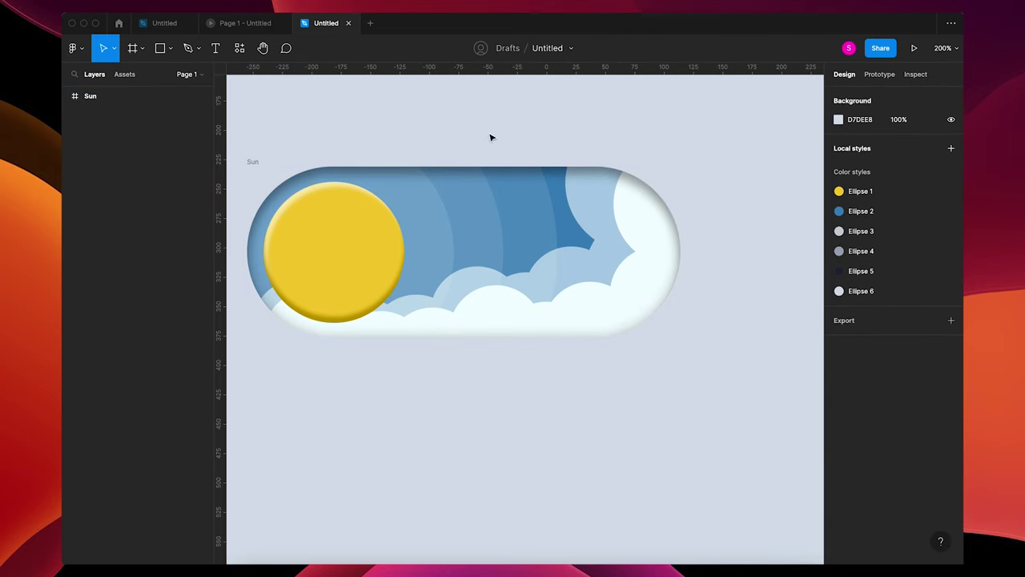
Add a drop shadow to the Sun frame, coloring it white FFFFFF and raising its opacity well above 25%.
click(253, 162)
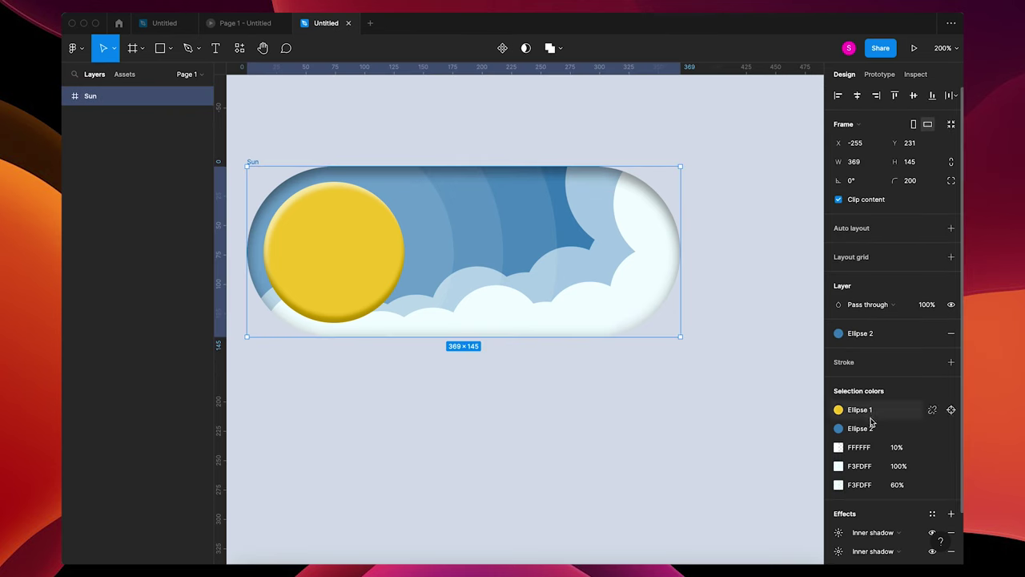
scroll(874, 446, down, 1)
scroll(873, 447, down, 1)
click(952, 460)
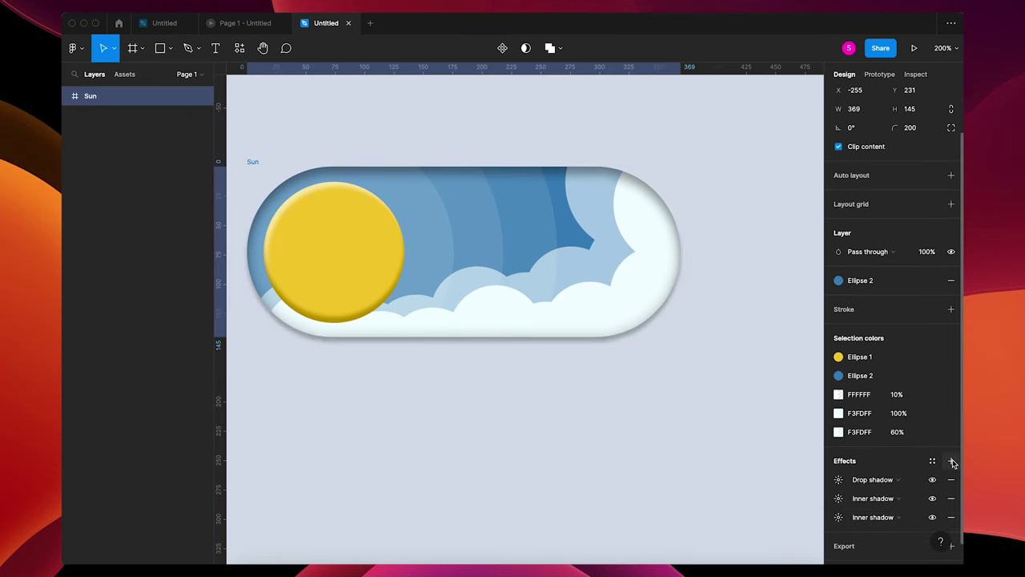
click(839, 480)
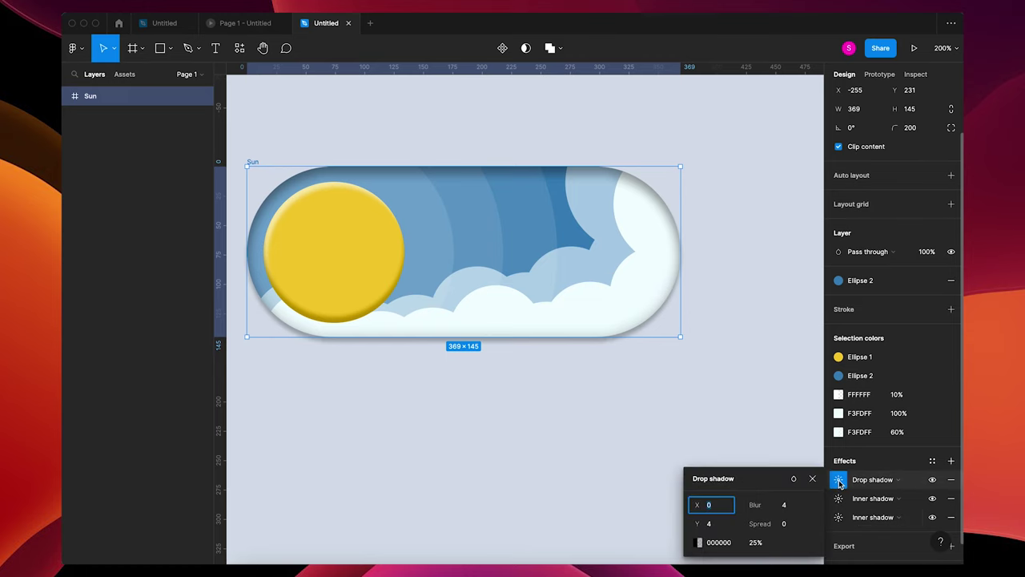
click(697, 542)
click(559, 288)
drag(558, 292, 538, 267)
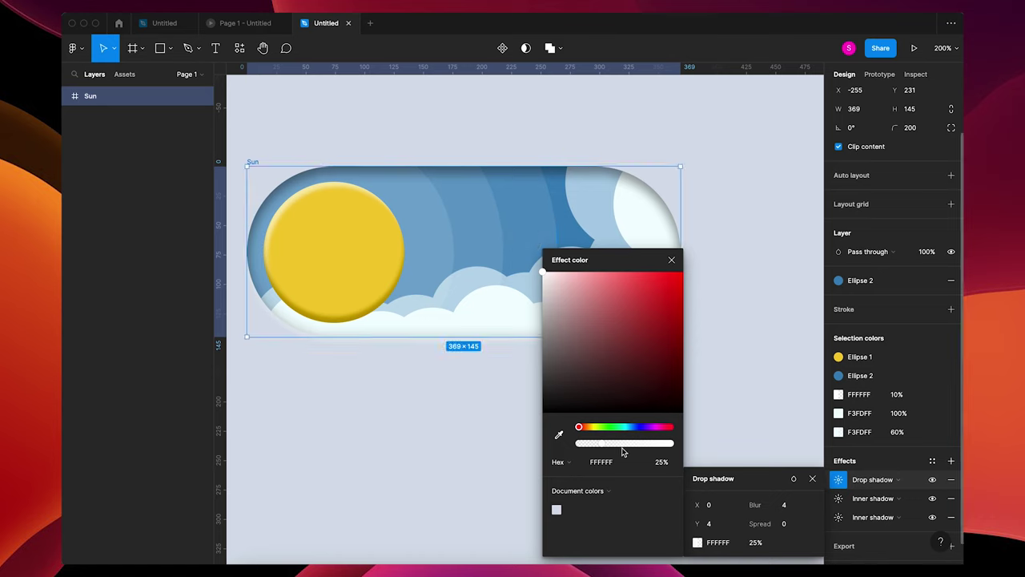
drag(600, 443, 666, 447)
click(678, 265)
click(719, 361)
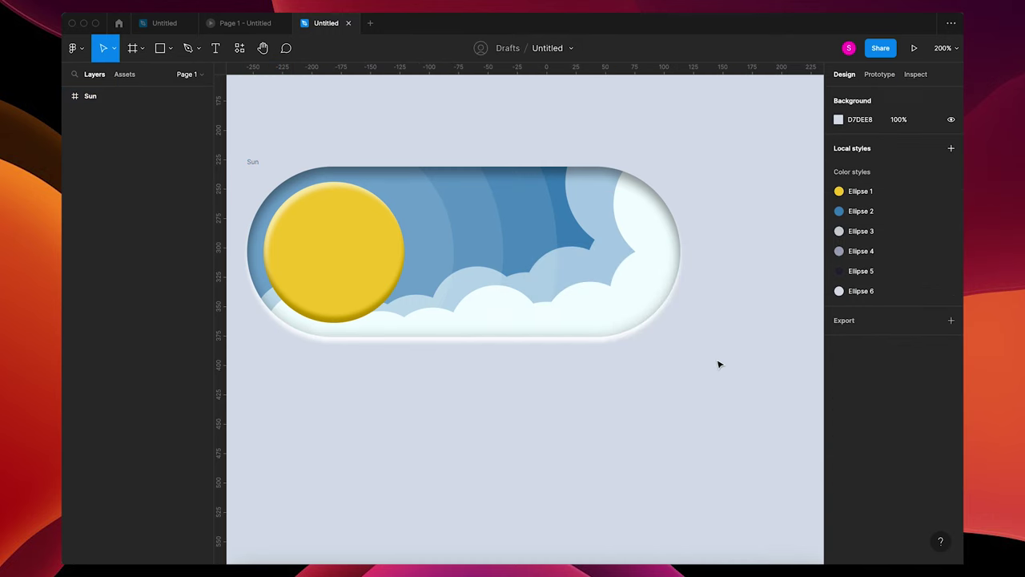
Add another drop shadow to the Sun frame with Y -3, blur 4 and black at 25% for the upper edge.
click(249, 161)
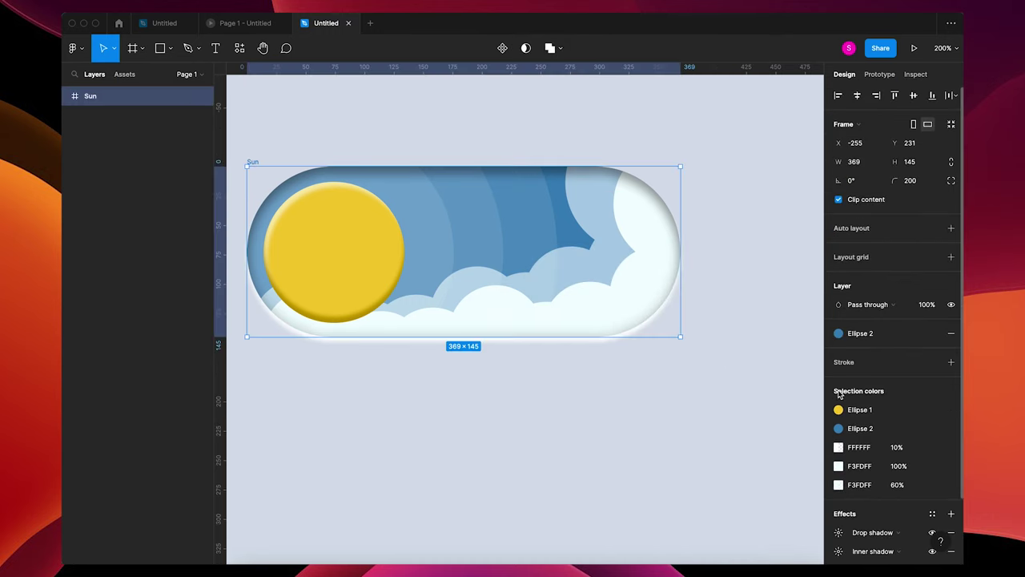
scroll(909, 467, down, 2)
scroll(909, 466, down, 1)
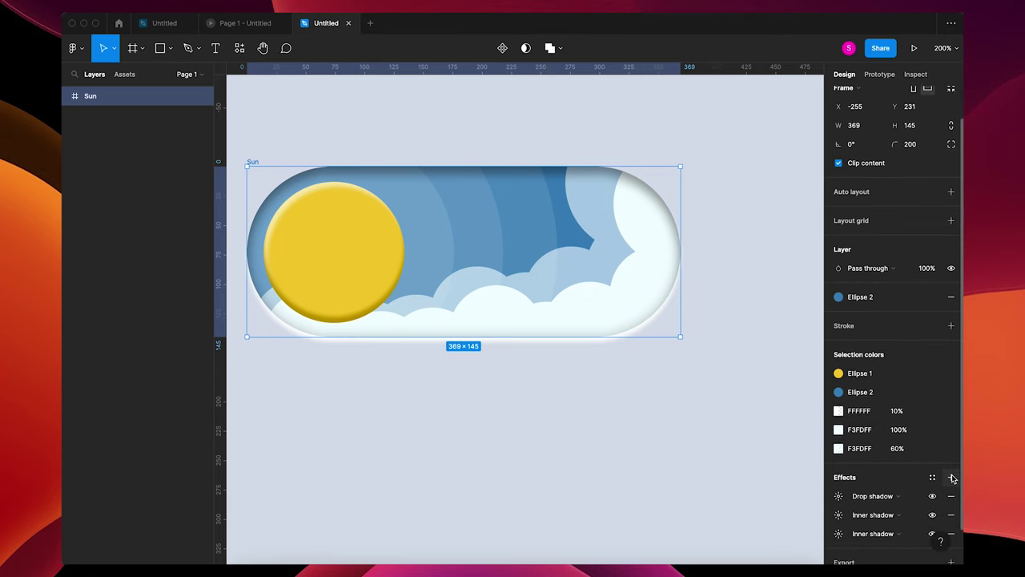
click(952, 478)
click(839, 497)
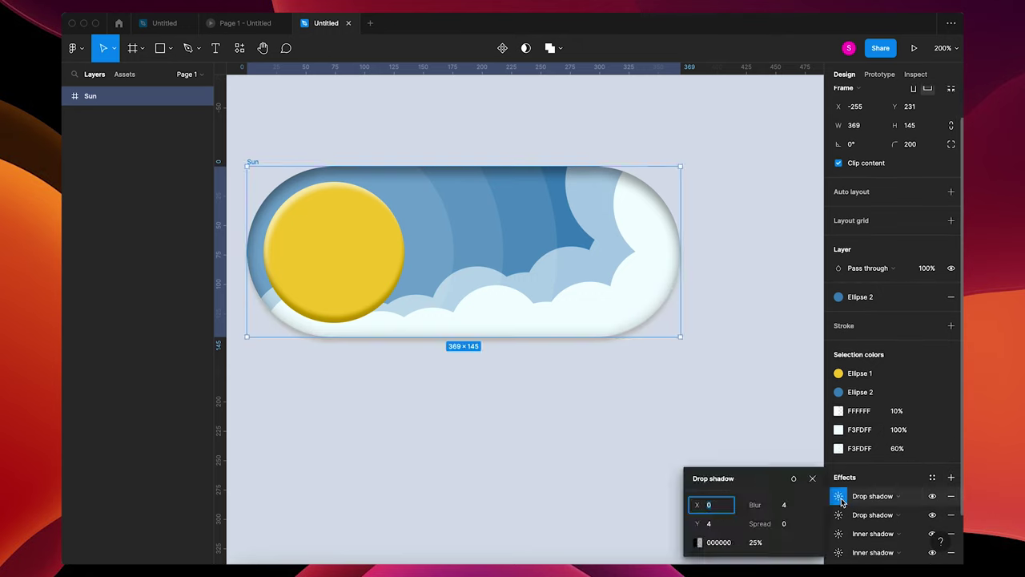
mouse_move(700, 524)
mouse_down()
mouse_move(679, 523)
mouse_move(691, 523)
mouse_up()
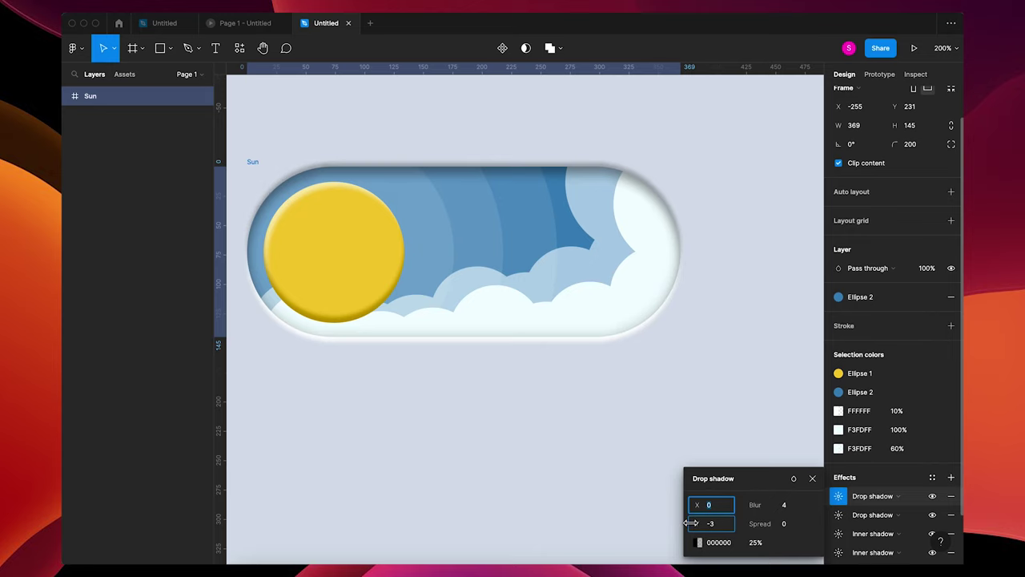
click(696, 447)
Add a drop shadow to the "Sun and moon" frame with X 4, Y 7, blur 8 and black at 25%.
scroll(696, 449, left, 2)
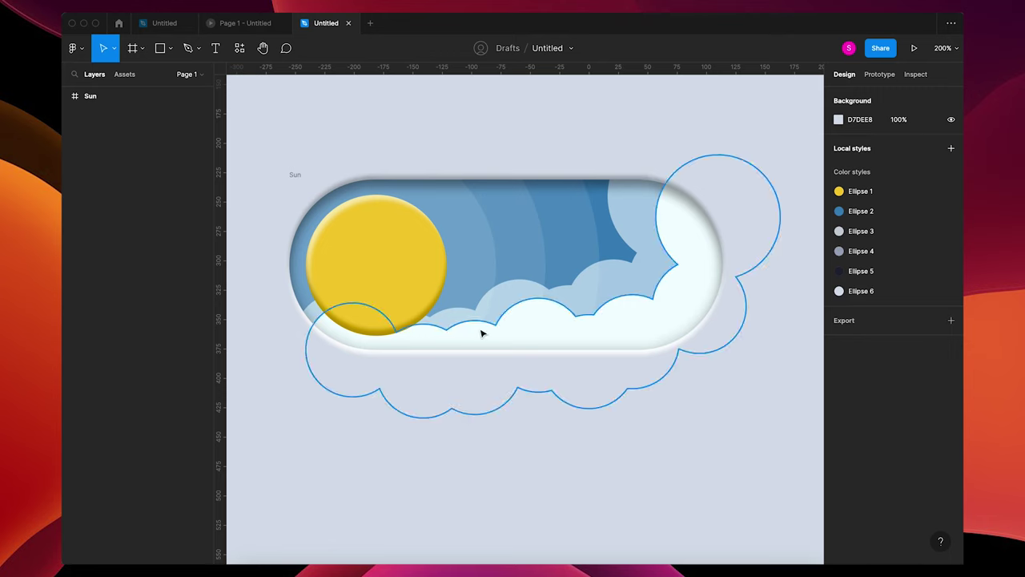
click(389, 276)
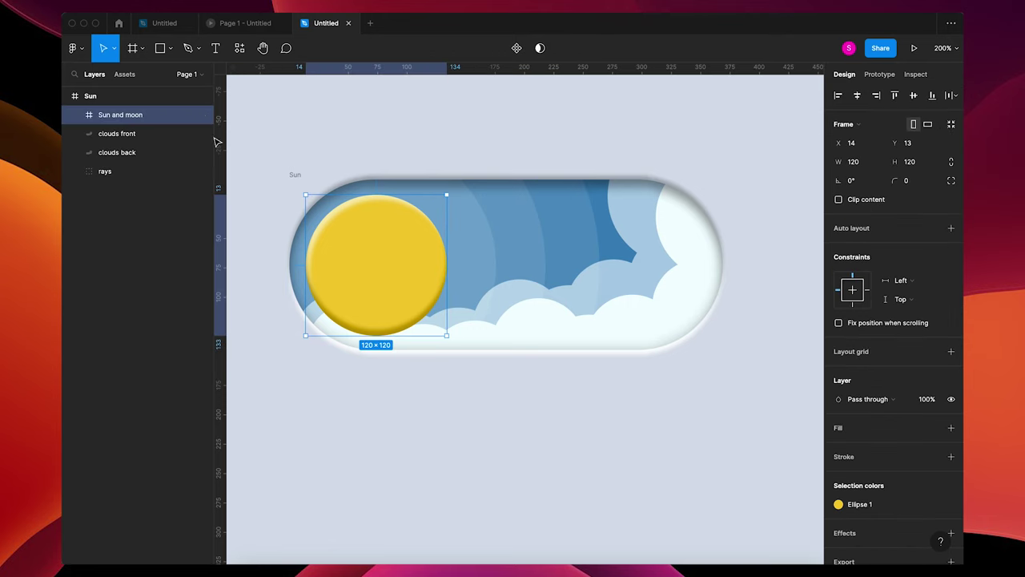
scroll(894, 471, down, 2)
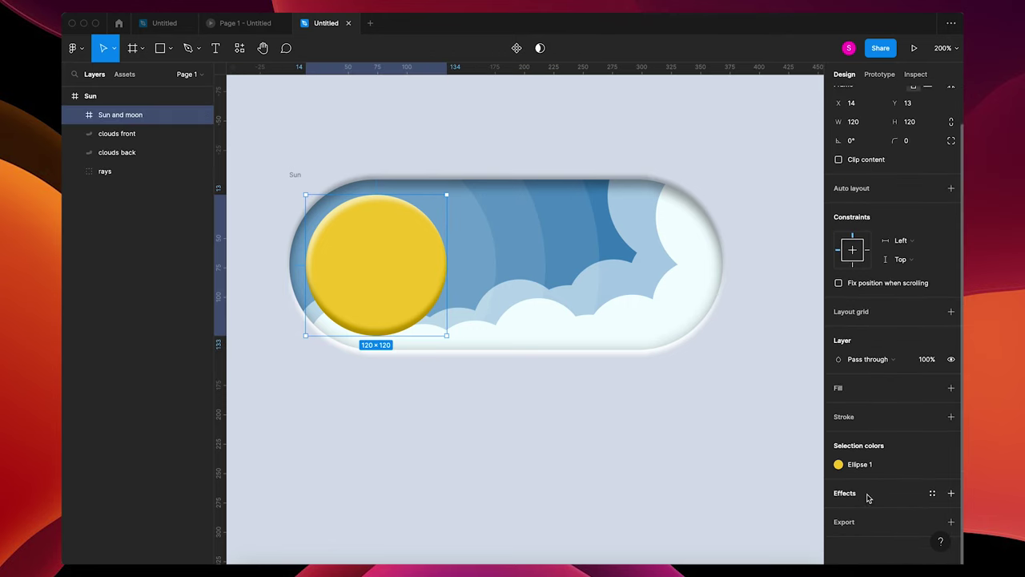
click(866, 497)
click(839, 512)
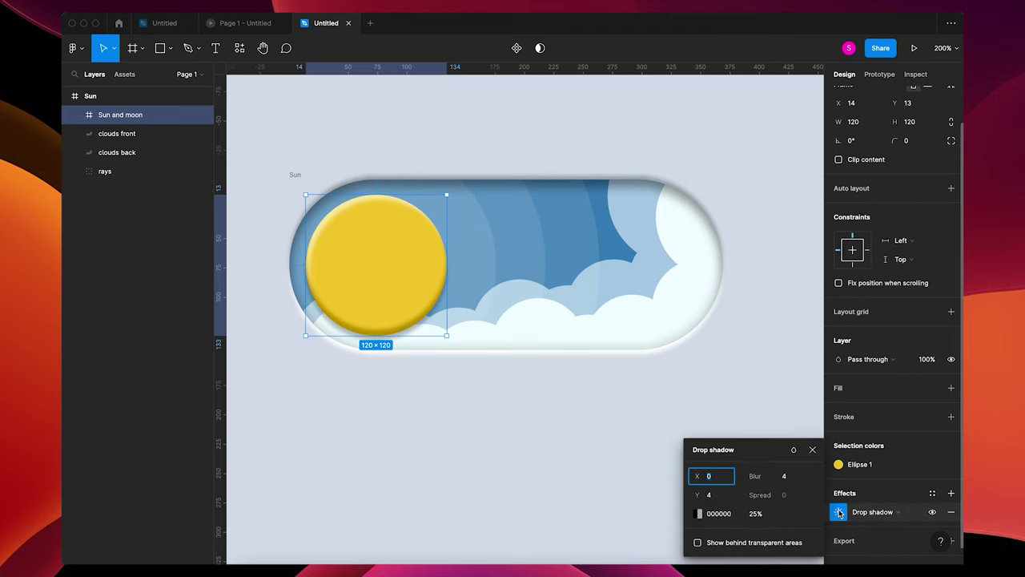
drag(699, 478, 703, 496)
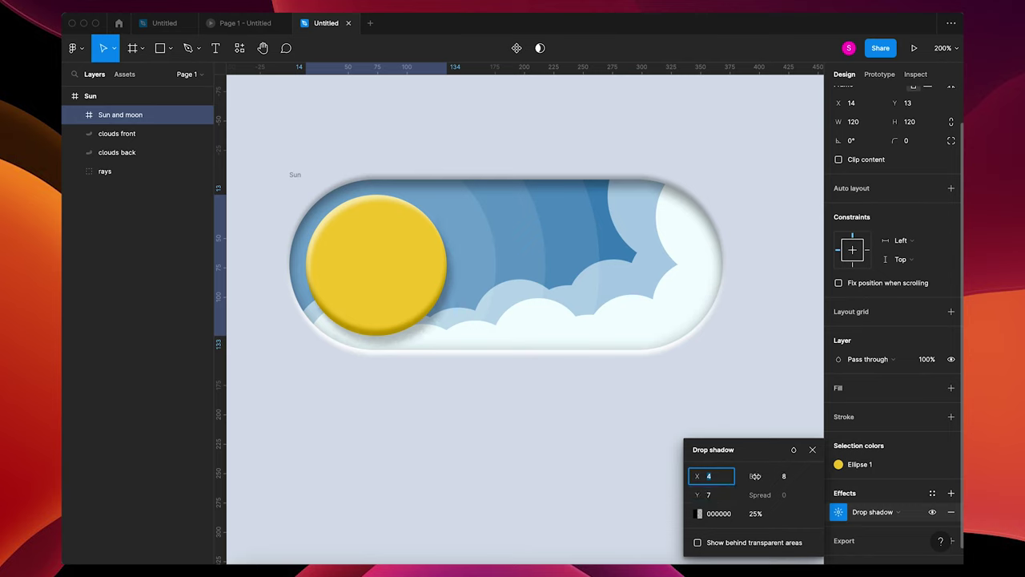
click(897, 489)
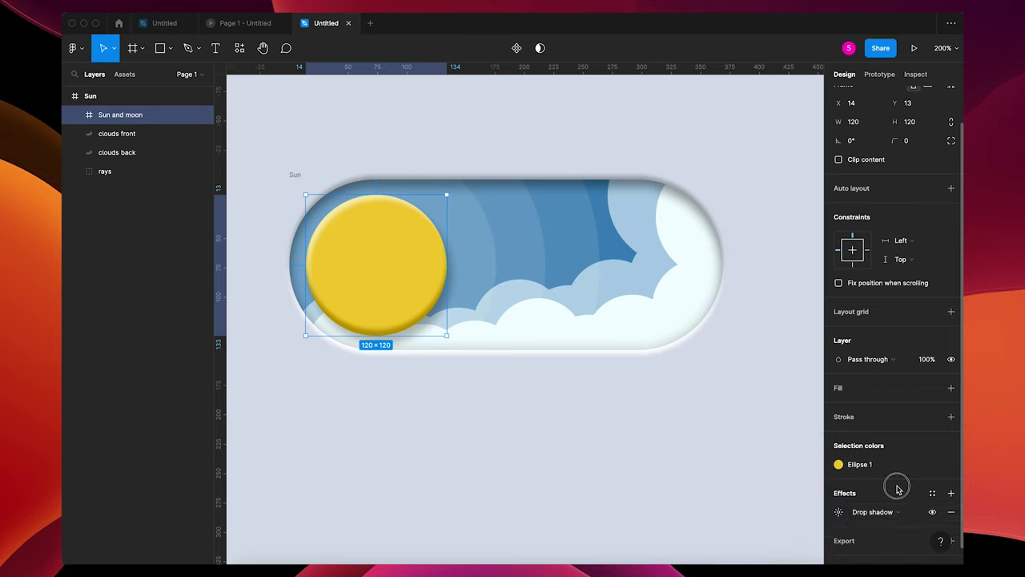
Add a second drop shadow to the "Sun and moon" frame and view the toggle at 100% zoom.
click(952, 495)
click(655, 453)
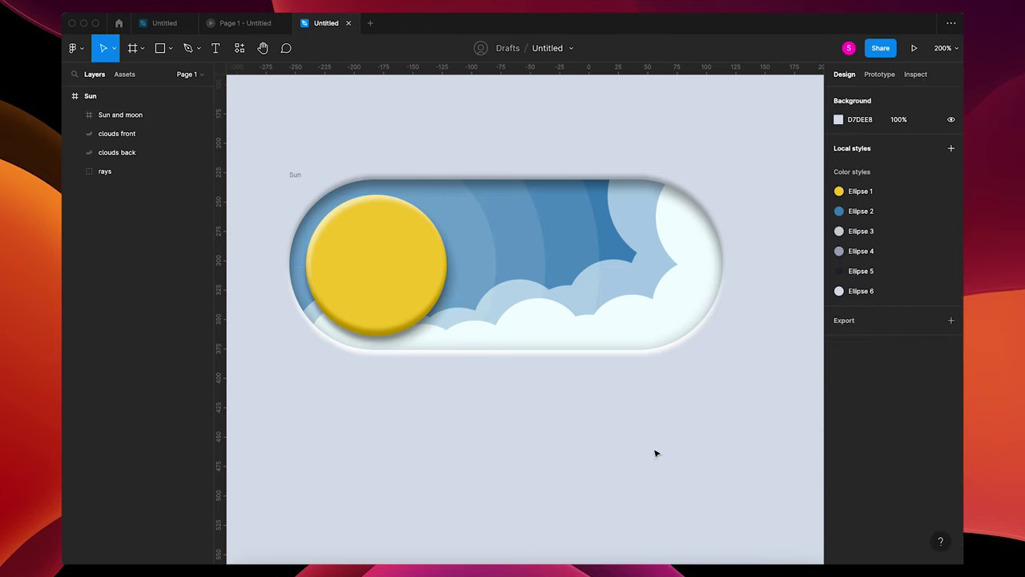
key(shift+0)
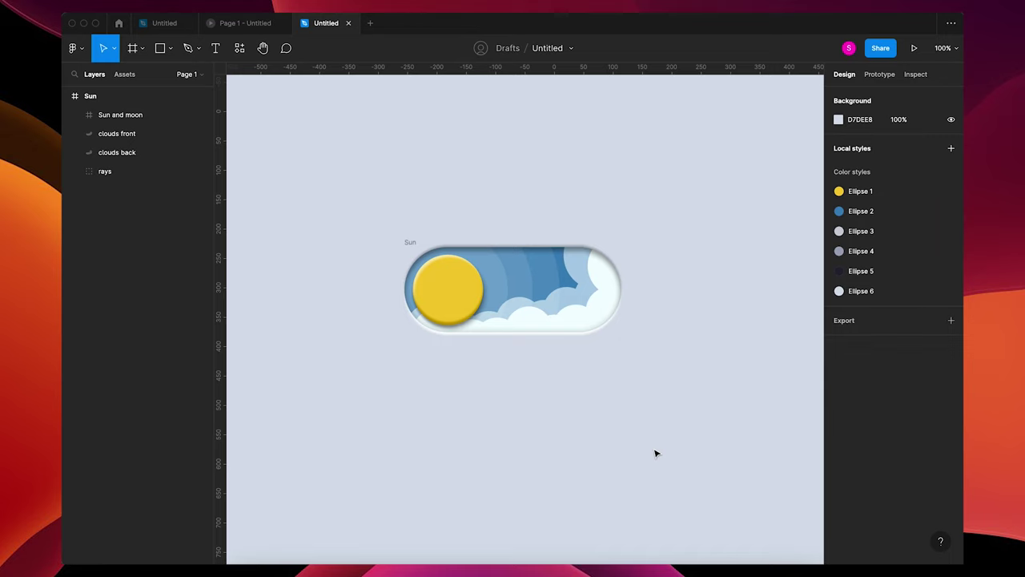
Duplicate the Sun circle to X 130 on its right and place the copy inside the "Sun and moon" frame.
click(94, 114)
click(77, 117)
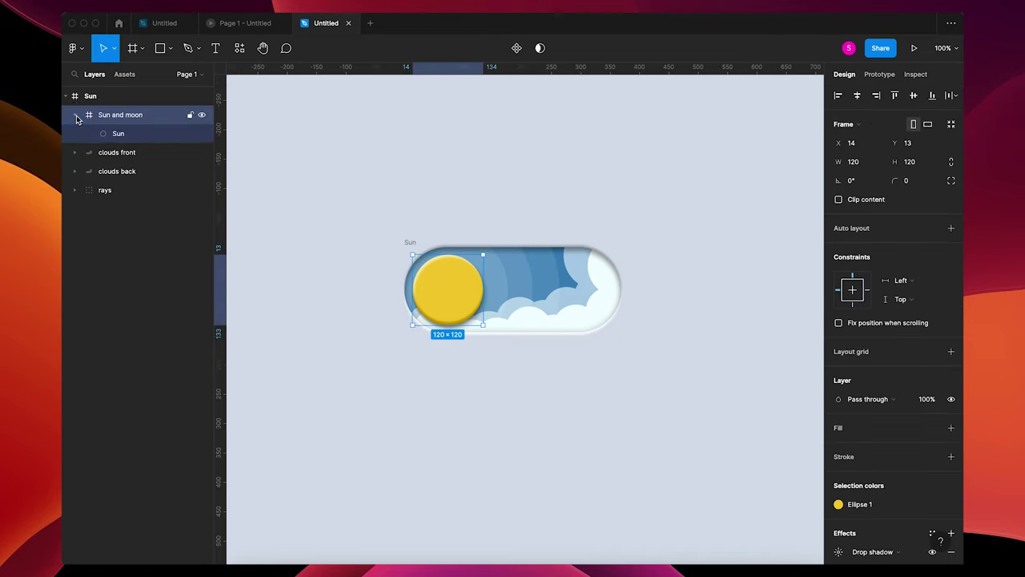
click(126, 136)
mouse_move(465, 290)
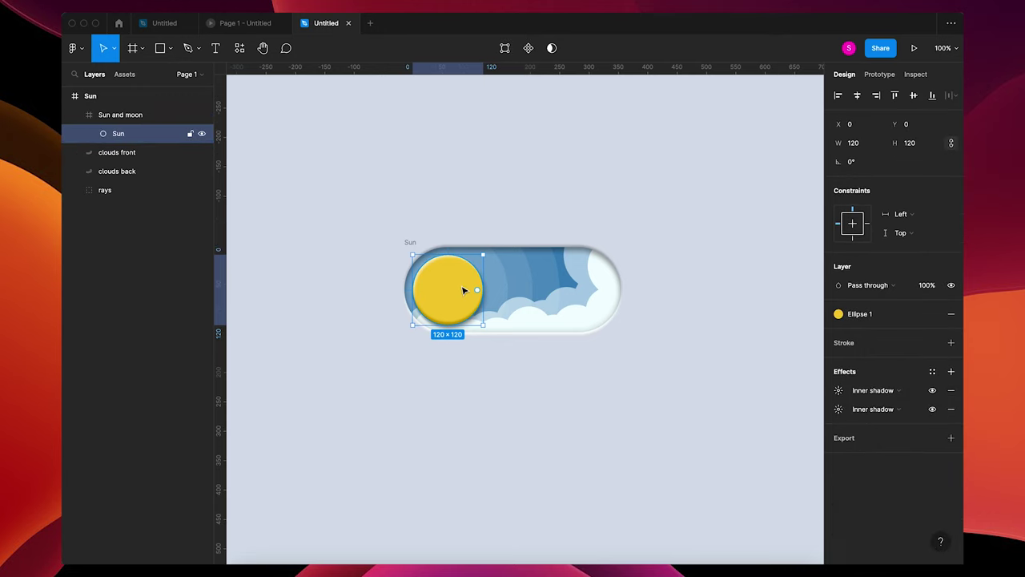
drag(465, 289, 543, 293)
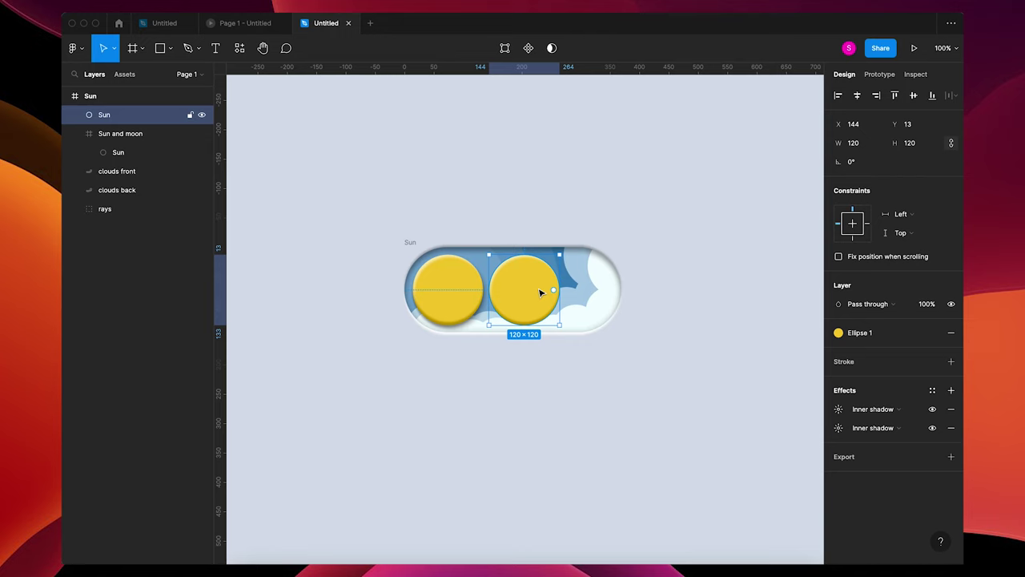
drag(109, 116, 114, 145)
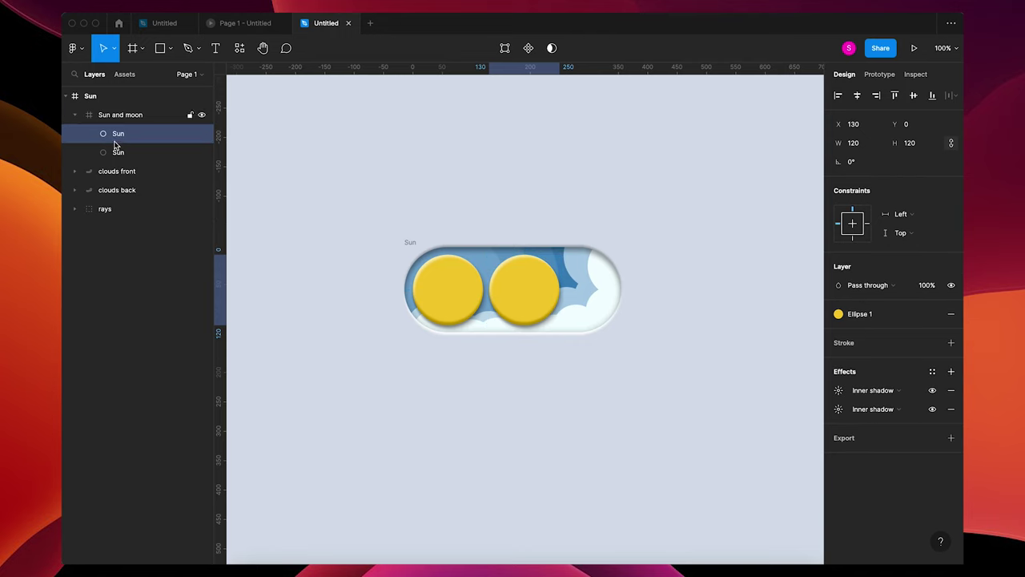
Rename the copied circle "Moon" and apply the gray Ellipse 3 color style as its fill.
double_click(119, 134)
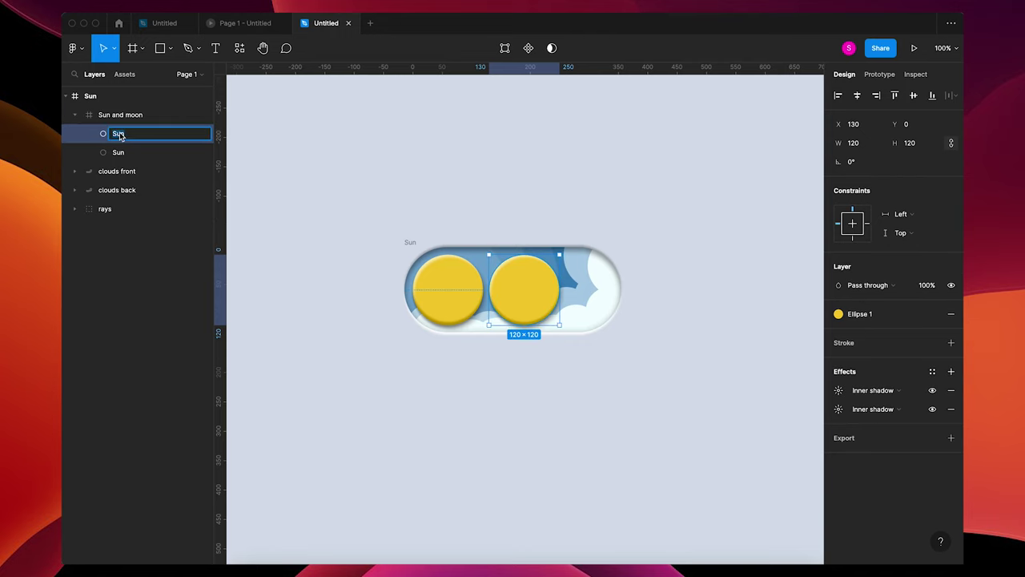
text(Moon)
click(407, 195)
key(super+equal)
click(511, 255)
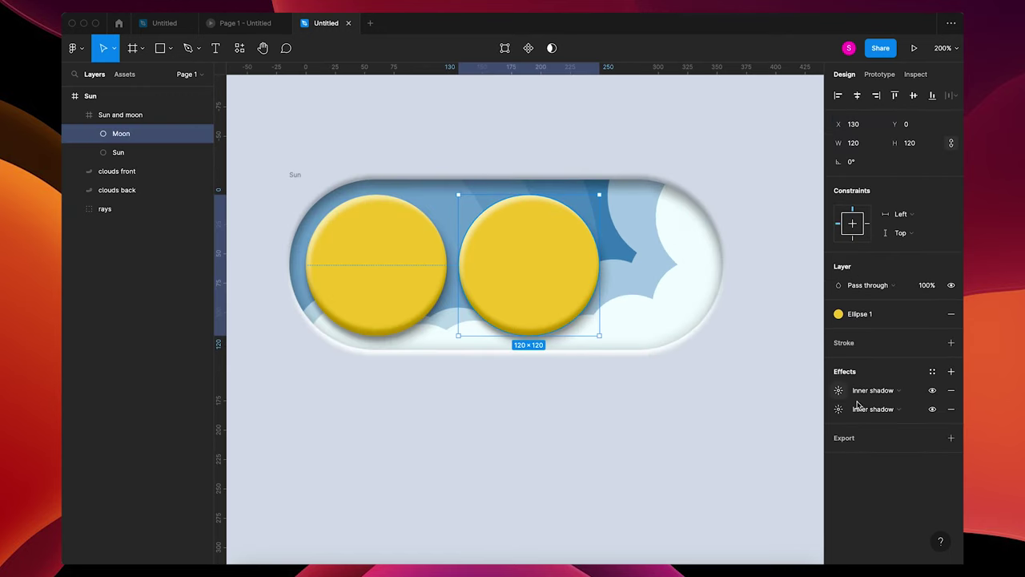
click(932, 313)
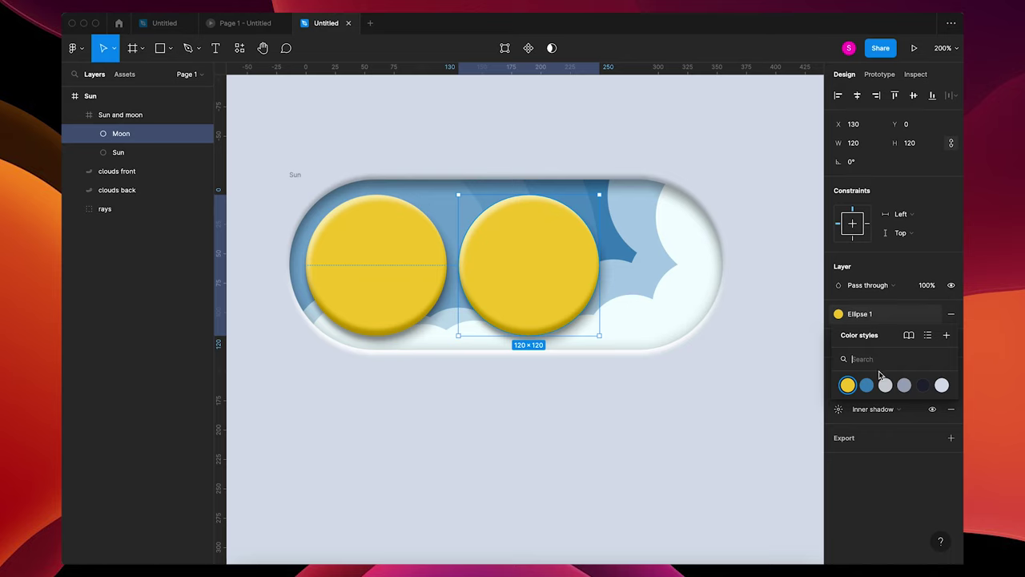
click(886, 386)
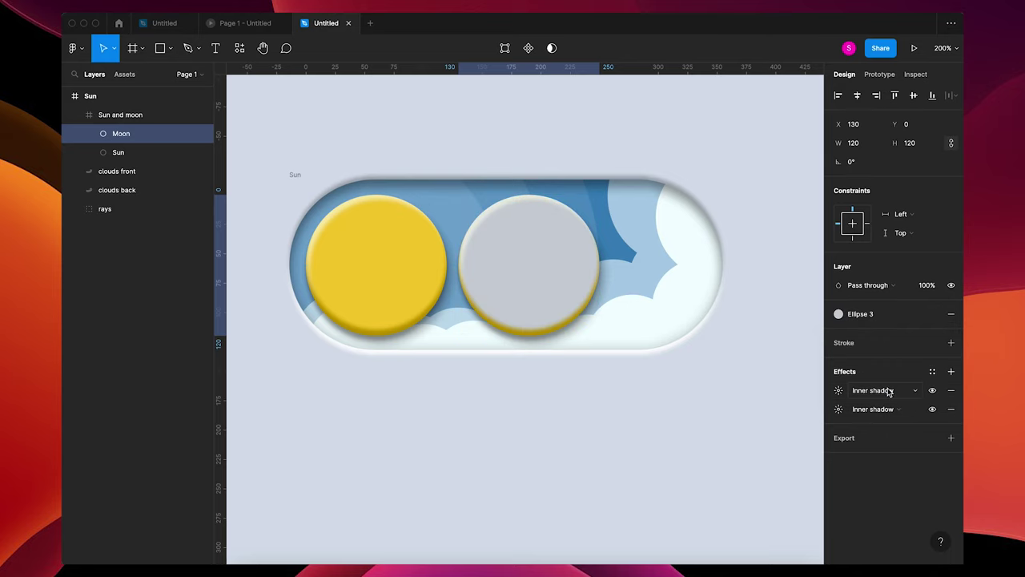
Recolor the Moon circle's lower inner shadow, the one with Y -5, to gray 969696.
click(839, 391)
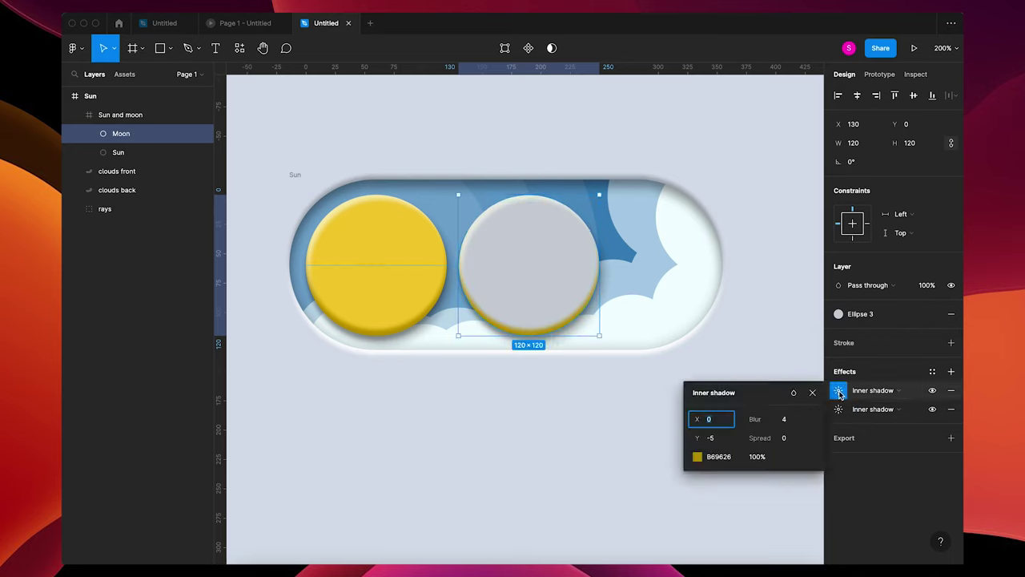
click(698, 457)
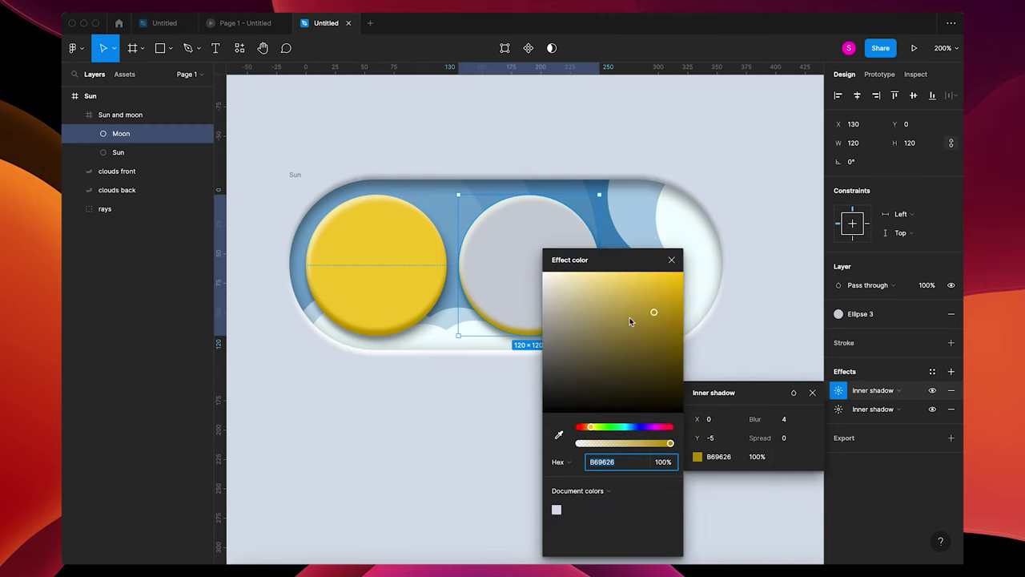
key(i)
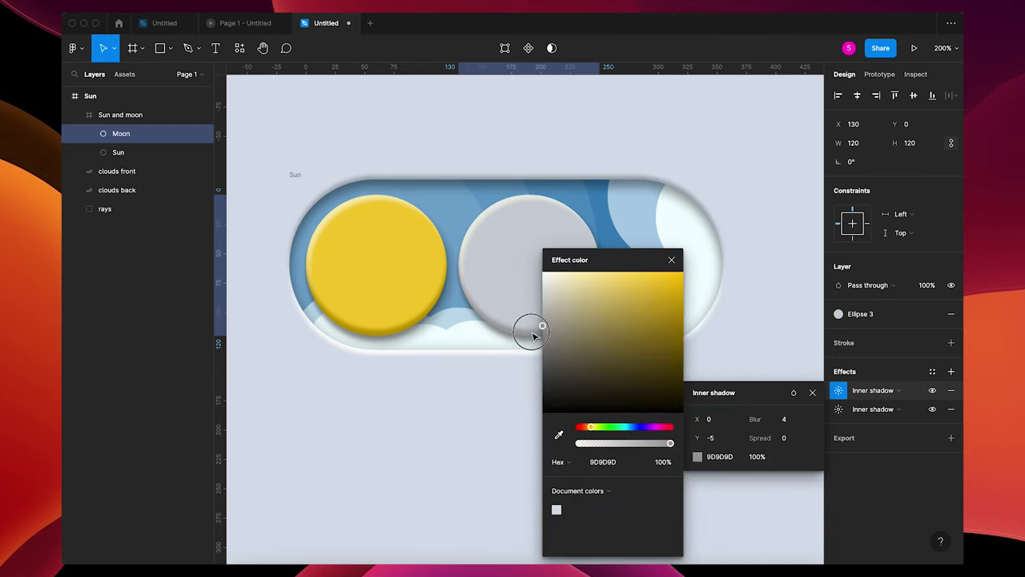
click(532, 336)
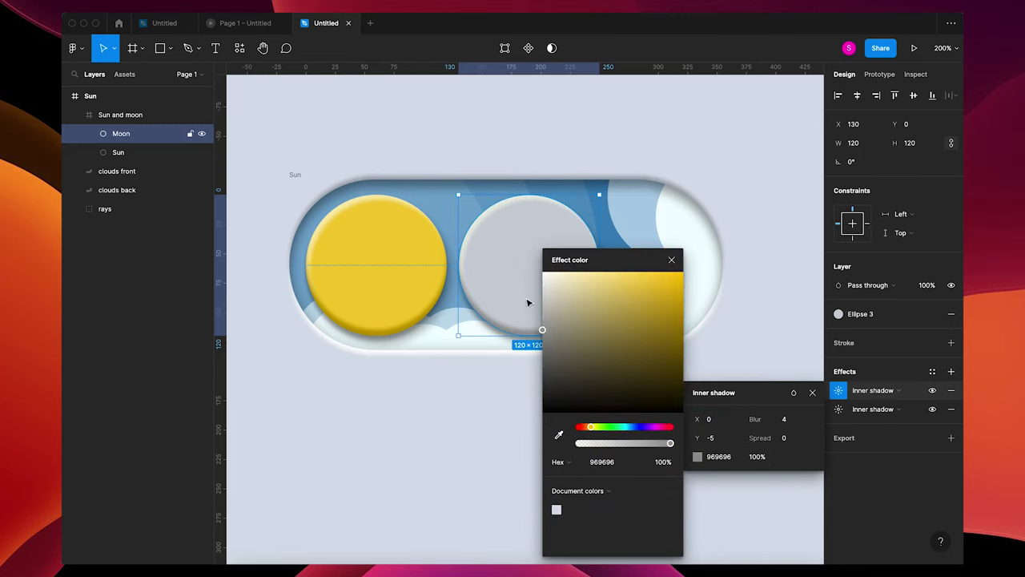
click(873, 409)
click(873, 408)
Change the Moon circle's second inner shadow, the upper-edge highlight, to white FFFFFF.
click(838, 409)
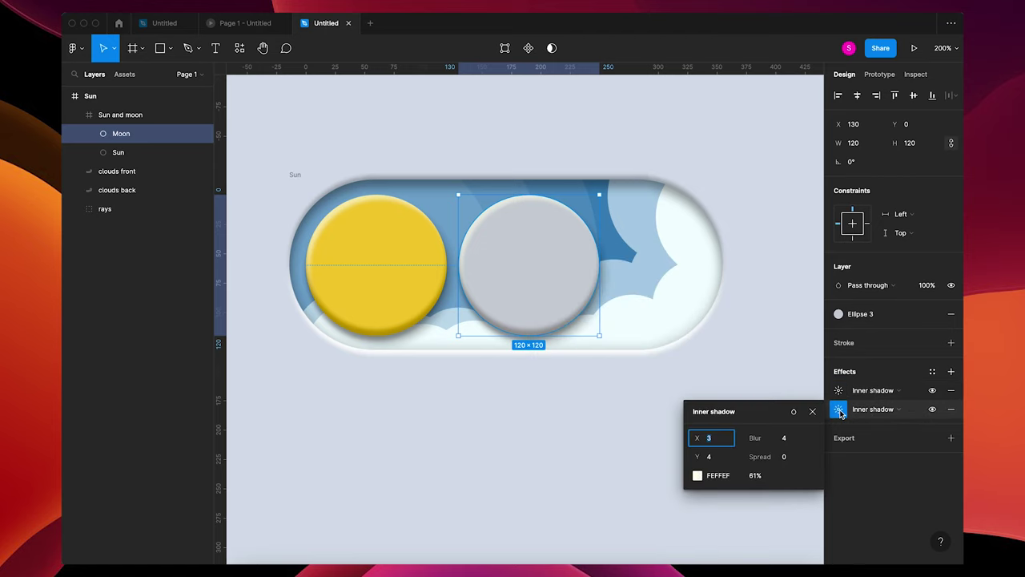
click(697, 475)
mouse_move(557, 276)
mouse_down()
mouse_move(522, 265)
mouse_move(543, 271)
mouse_up()
click(671, 263)
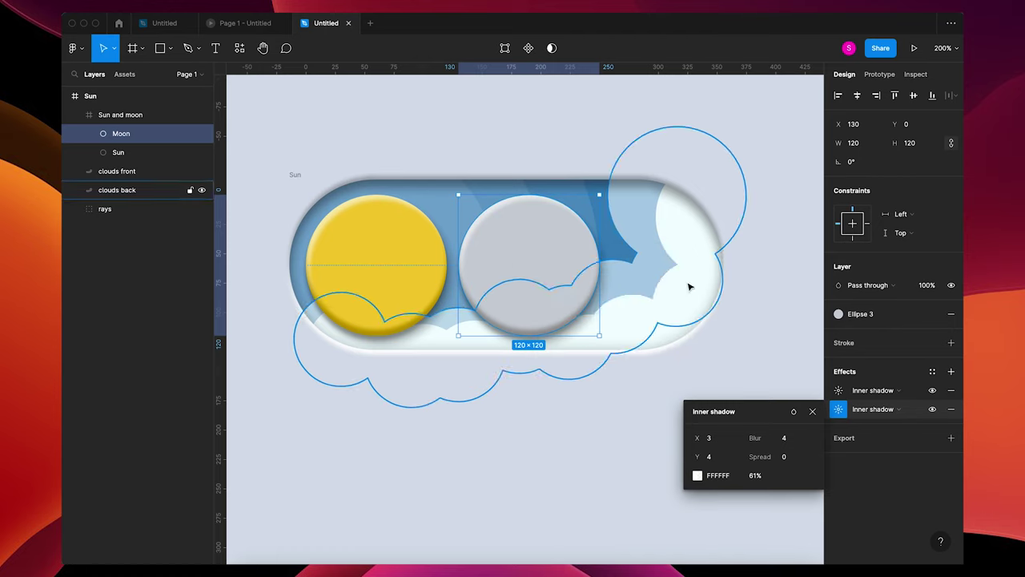
click(744, 375)
click(537, 260)
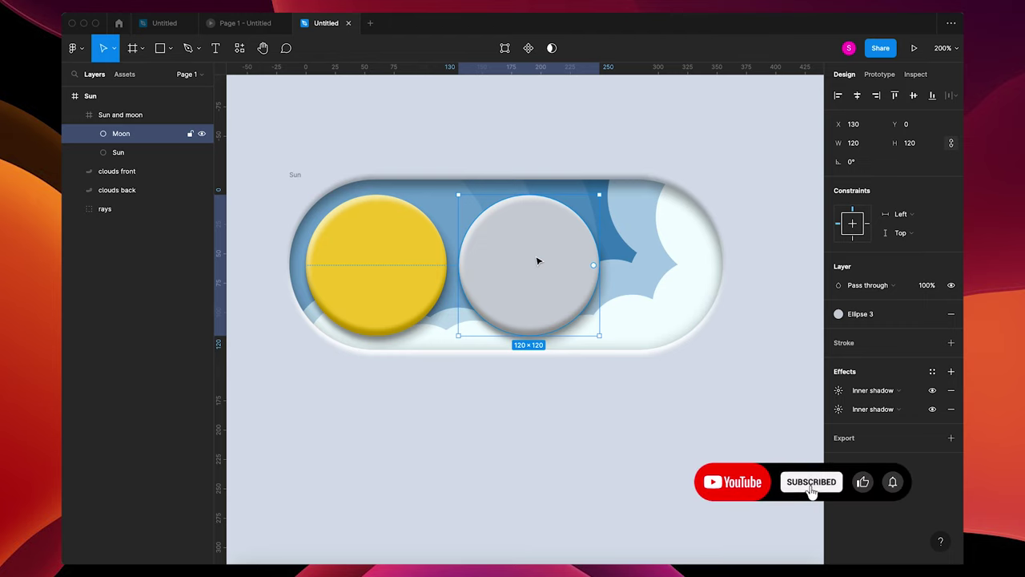
Draw a 42 × 42 crater circle on the moon's lower left, with a small one above and a medium one to its right.
key(o)
mouse_move(518, 227)
mouse_down()
mouse_move(530, 243)
mouse_move(499, 270)
mouse_move(534, 303)
mouse_up()
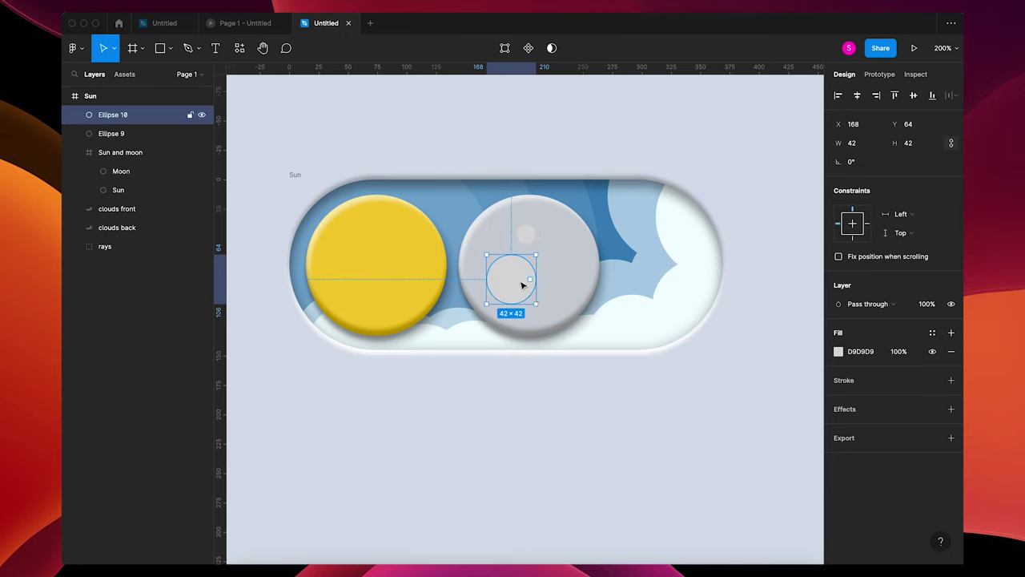
alt+drag(508, 270, 558, 280)
Apply the Ellipse 4 color style to the three crater circles together.
click(509, 279)
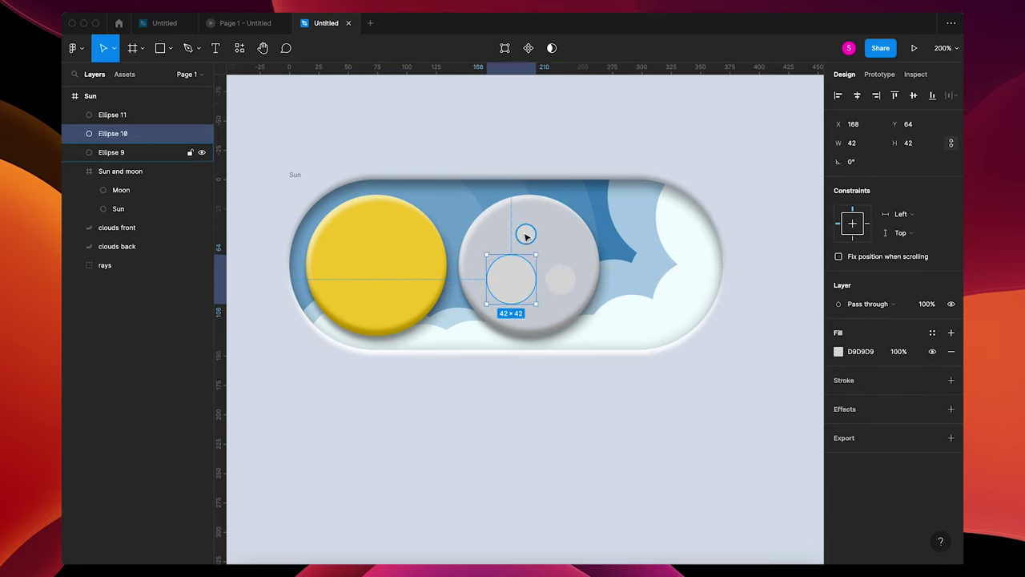
shift+click(524, 232)
shift+click(559, 280)
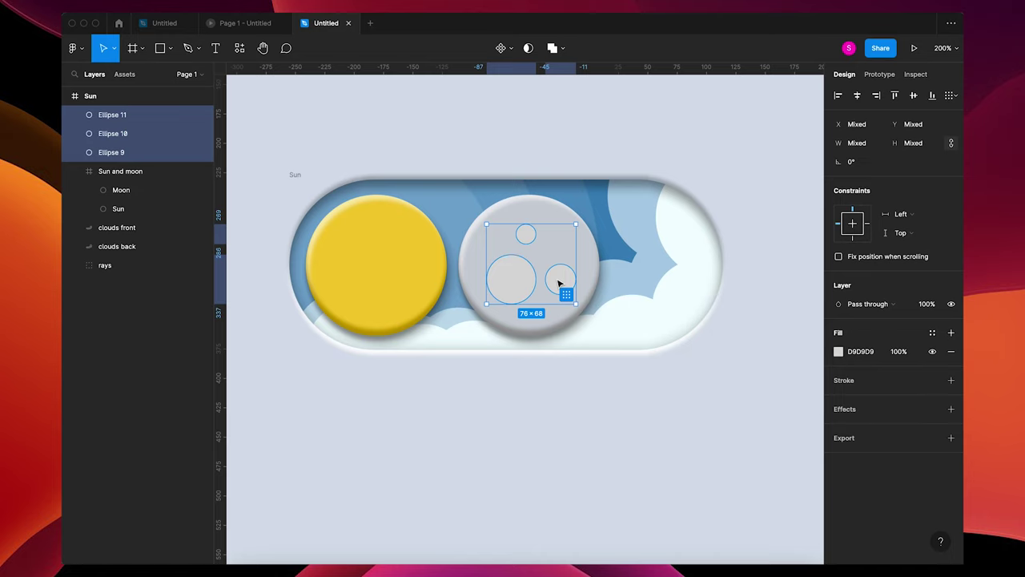
click(933, 333)
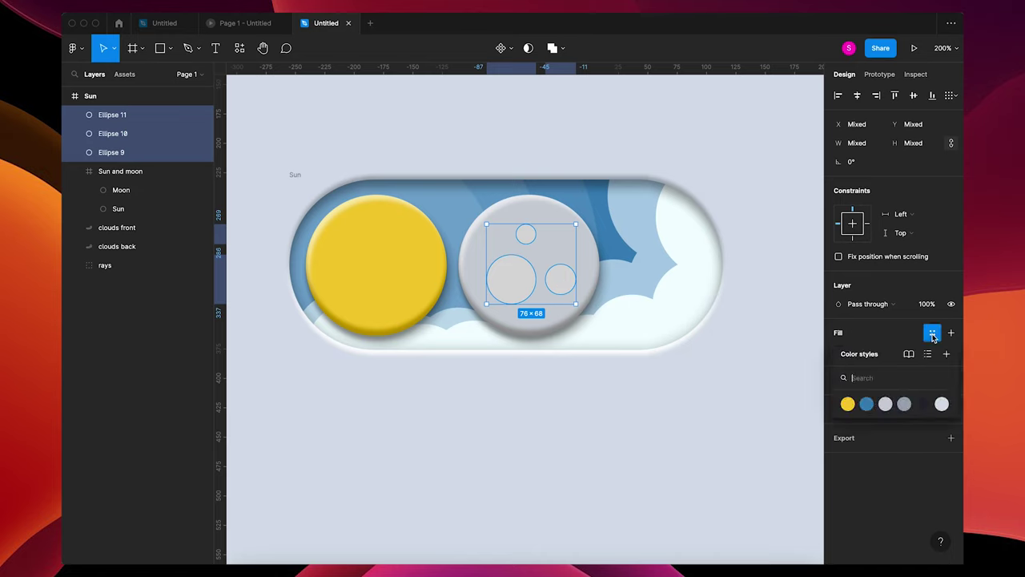
click(905, 404)
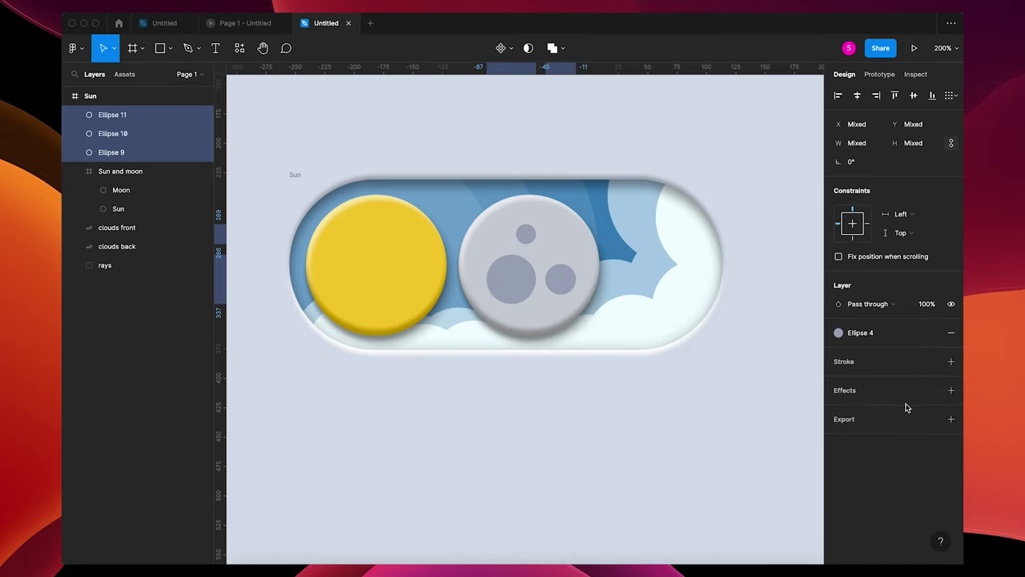
Add an inner shadow to the three crater circles and adjust its Y offset.
click(846, 390)
click(838, 409)
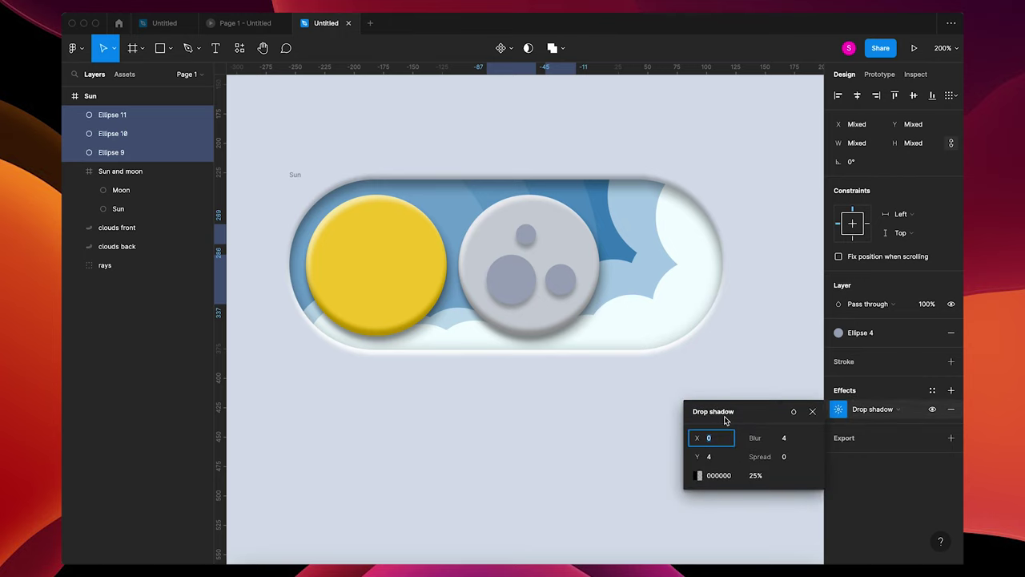
click(868, 412)
click(884, 396)
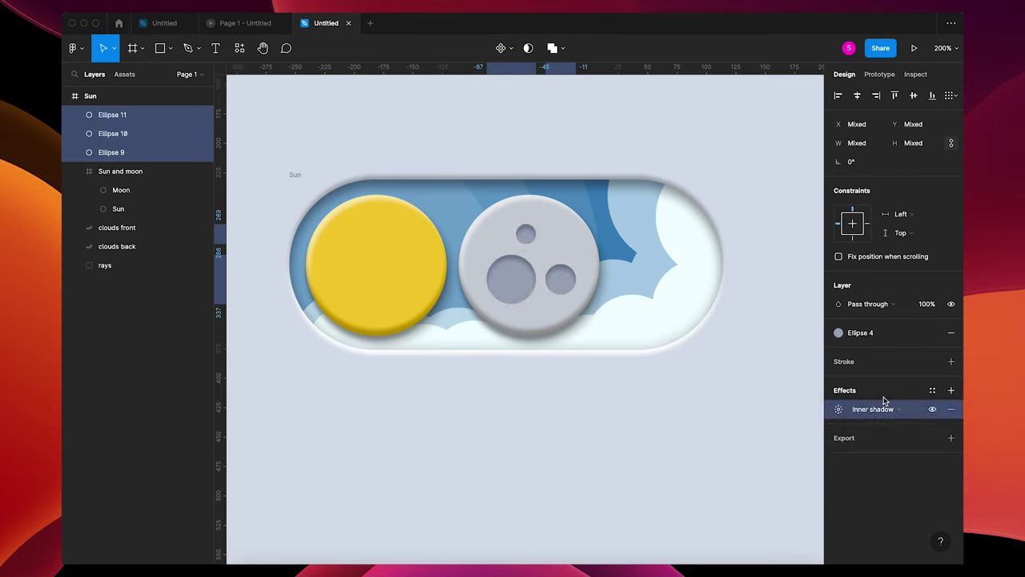
click(838, 409)
drag(703, 457, 698, 457)
click(717, 459)
key(Return)
click(812, 411)
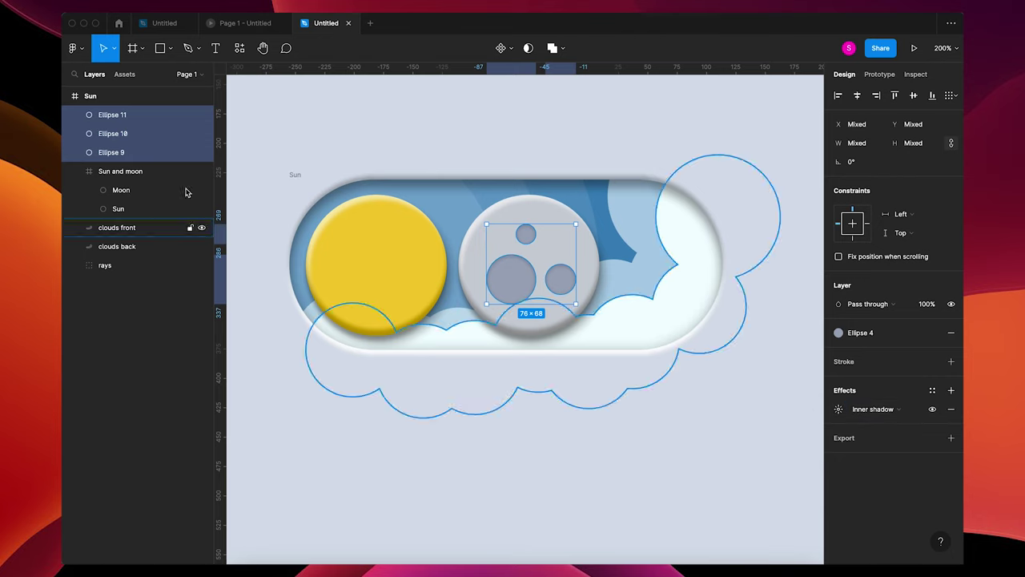
Group the three craters as "Spots" and move the group into the "Sun and moon" frame above the Moon circle.
key(super+g)
click(117, 119)
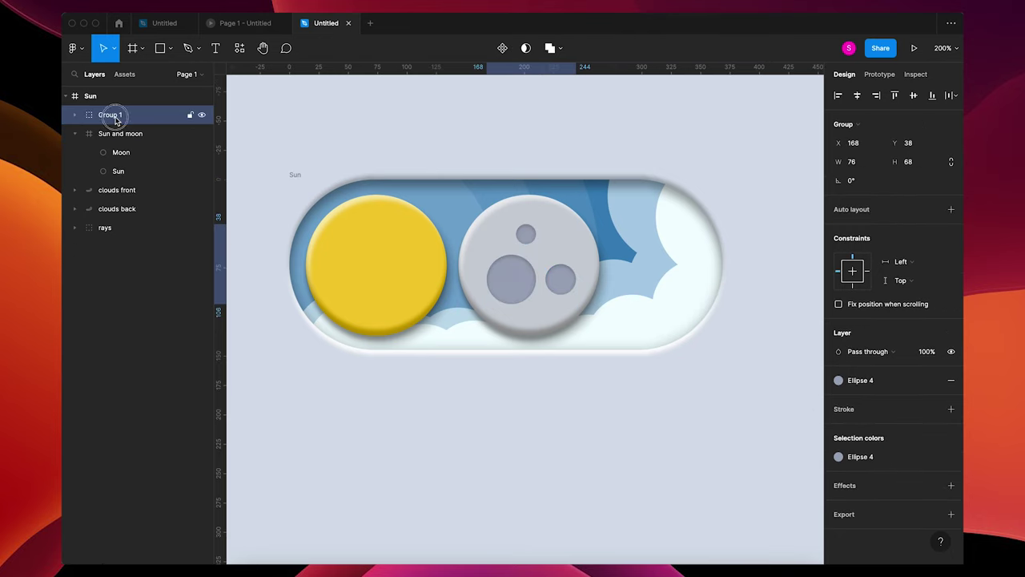
double_click(116, 119)
text(Spot)
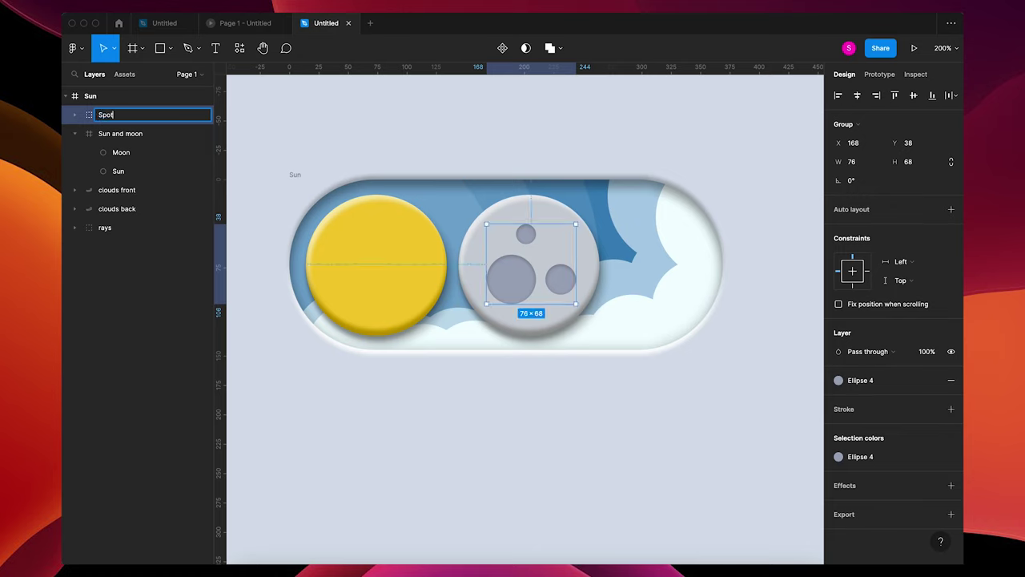
text(s)
key(Return)
drag(109, 117, 118, 146)
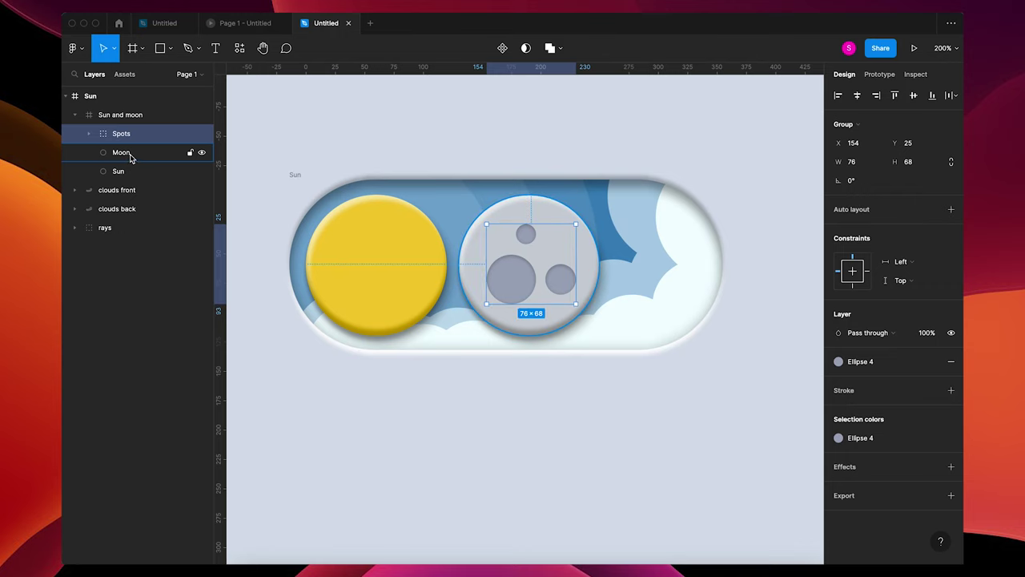
Group Spots with the Moon circle and name the new group "Moon".
shift+click(130, 157)
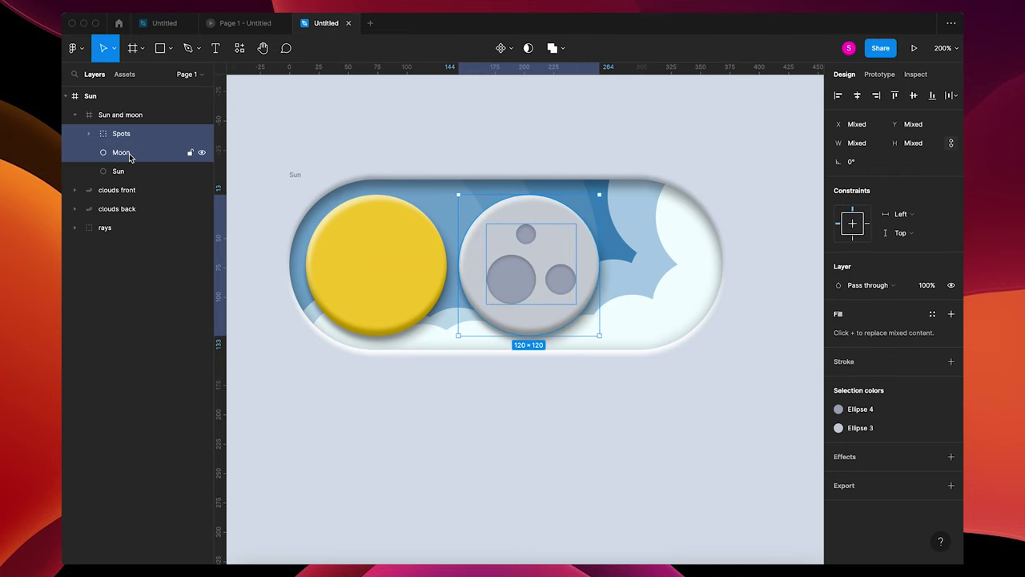
key(super+g)
double_click(130, 135)
text(Moon)
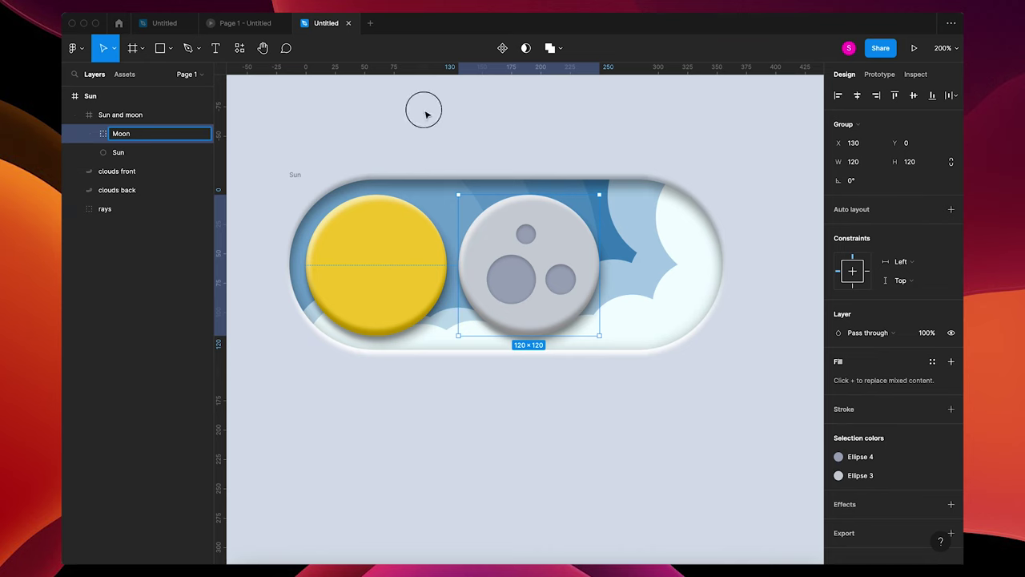
click(423, 110)
Spread the craters out by raising the small one, enlarging the largest and moving the medium one right, with the Moon group at X 124.
double_click(527, 234)
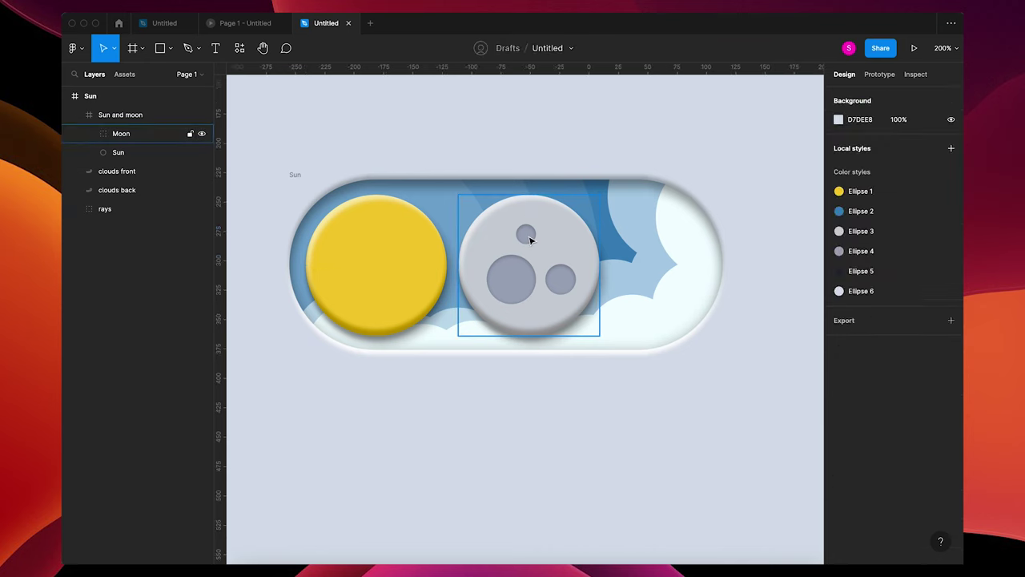
click(530, 239)
drag(527, 234, 525, 225)
click(517, 277)
drag(487, 255, 481, 251)
drag(563, 280, 572, 284)
click(585, 407)
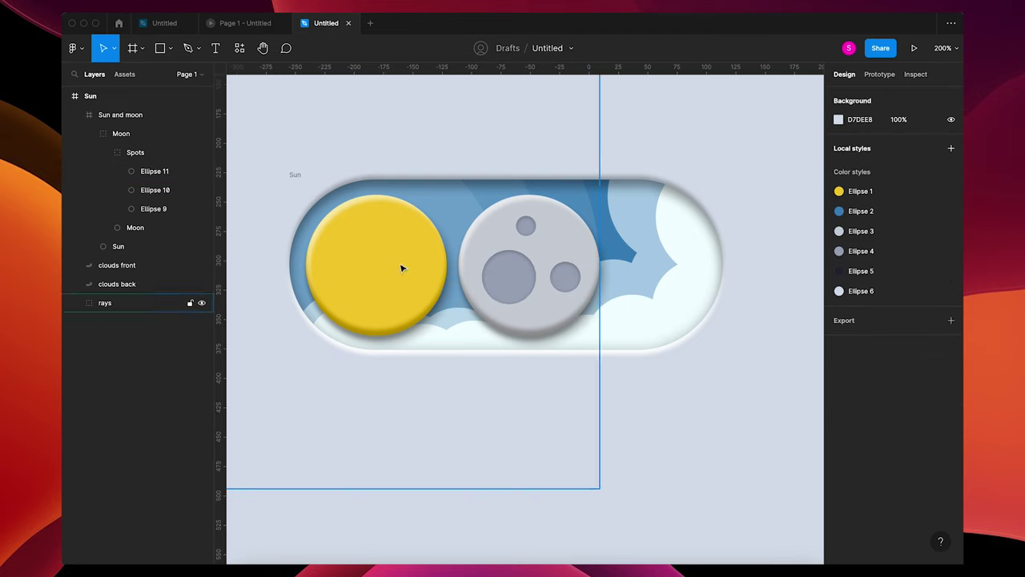
key(ctrl+z)
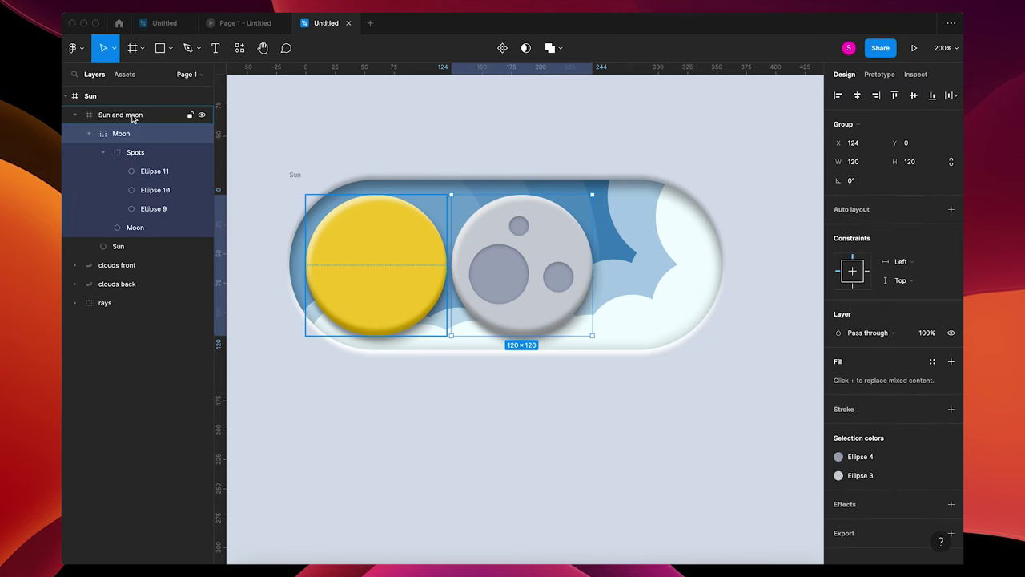
Turn on Clip content for the "Sun and moon" frame and set its corner radius to 200.
click(137, 117)
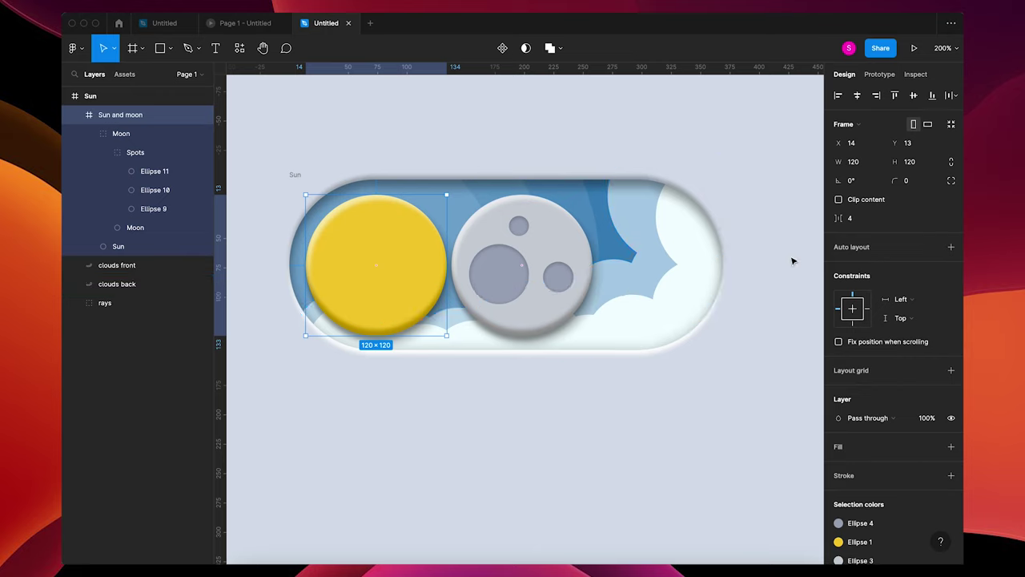
click(839, 201)
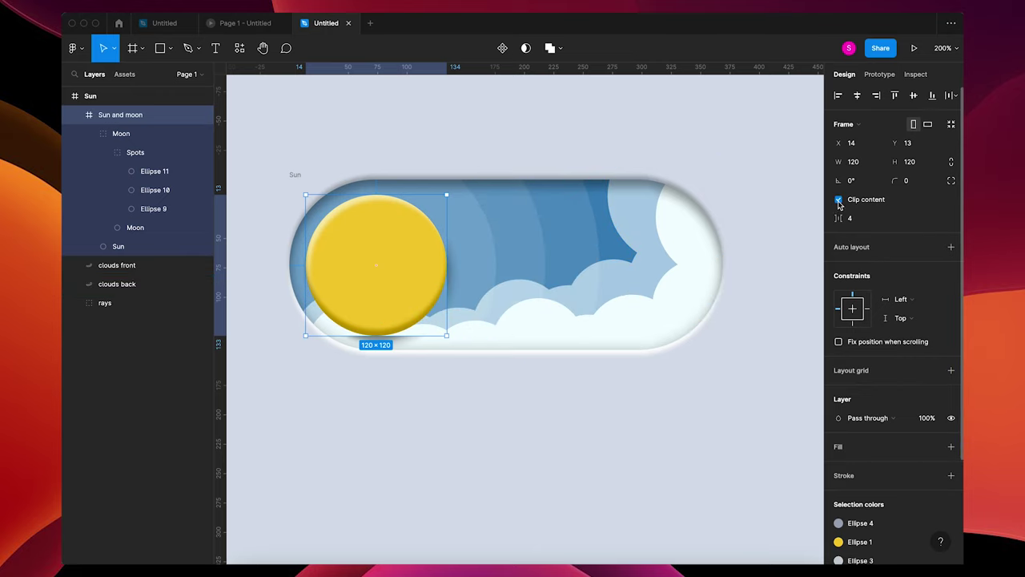
click(918, 184)
text(200)
key(Return)
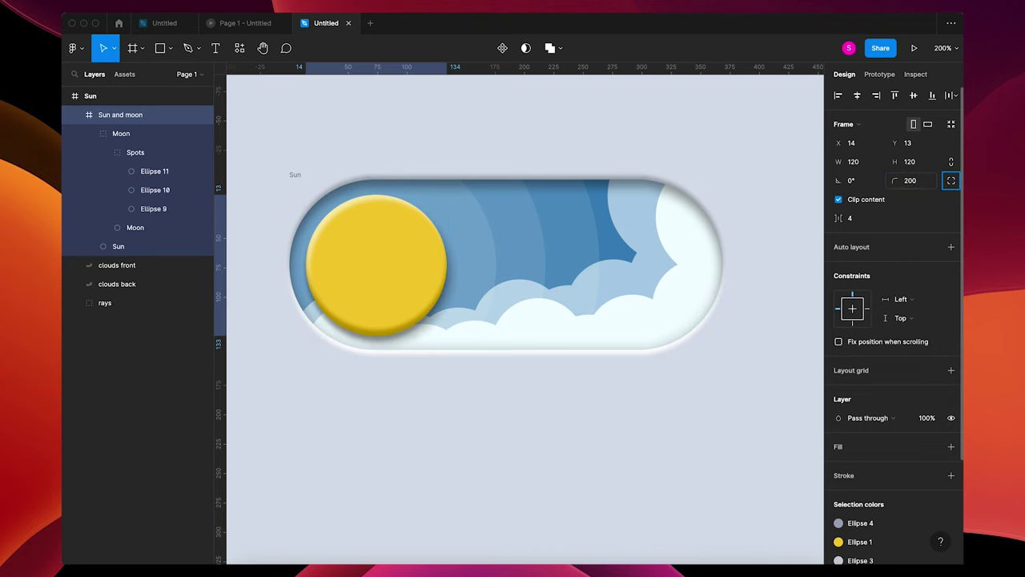
click(732, 390)
click(350, 230)
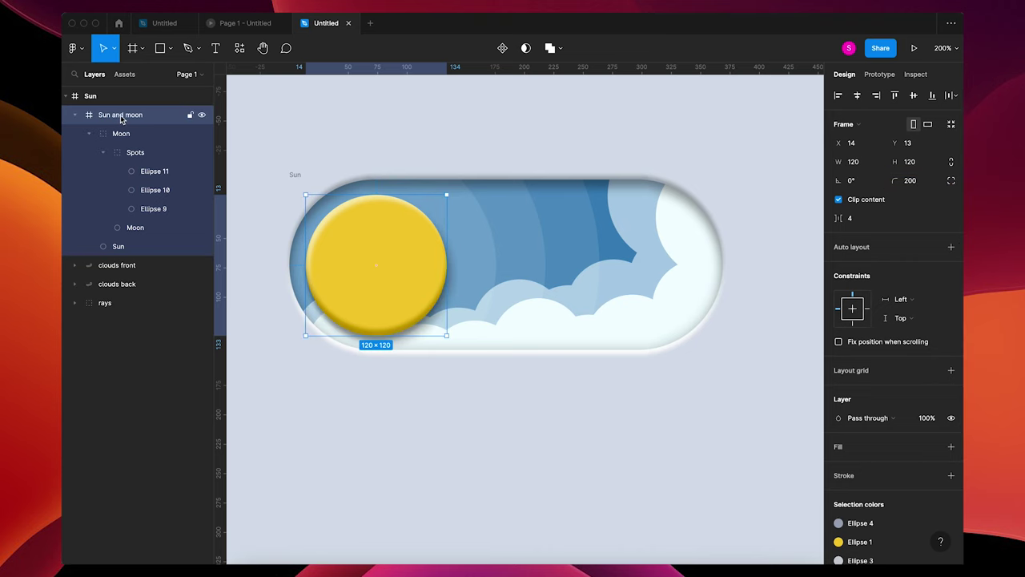
Set the Moon group's X position to 0 inside the "Sun and moon" frame so the moon covers the sun.
click(89, 133)
click(139, 136)
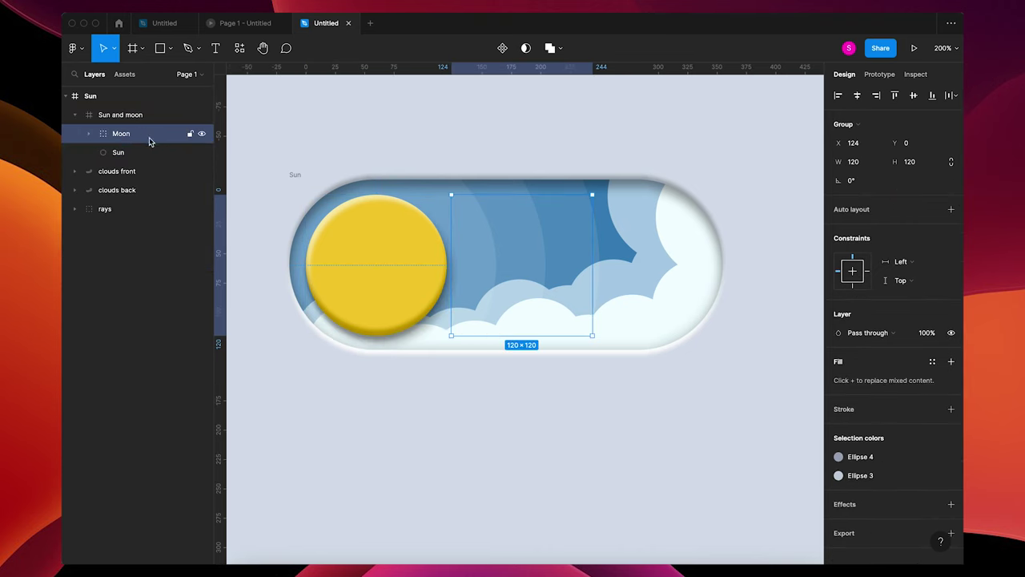
click(861, 146)
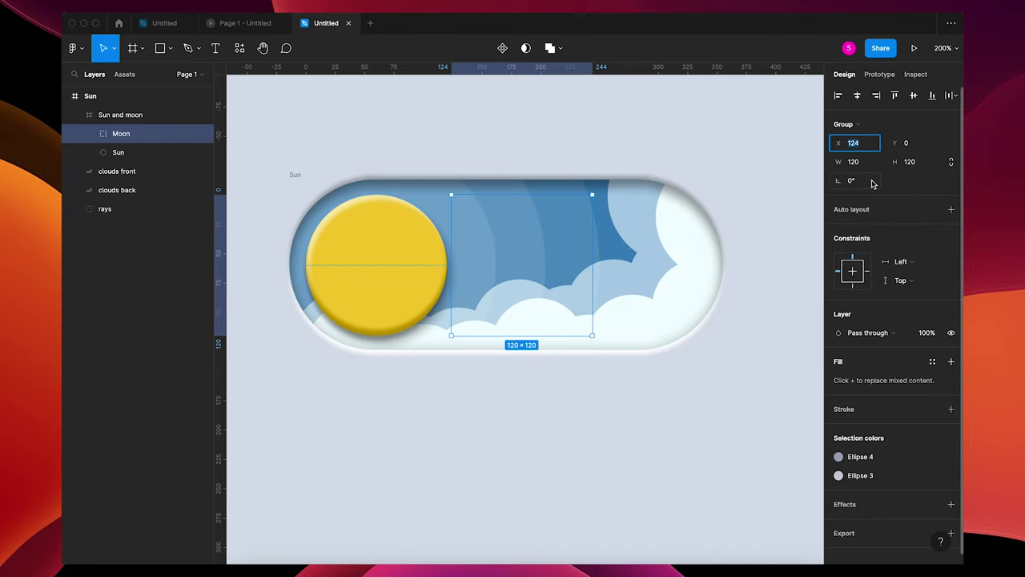
text(0)
key(Return)
click(717, 396)
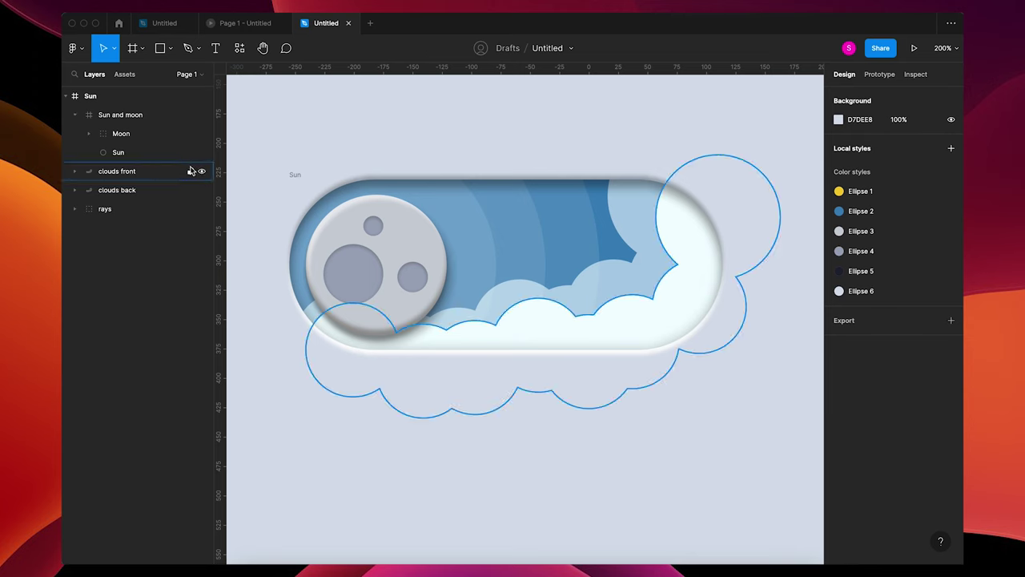
Shift the "Sun and moon" frame and the rays together to the toggle's right end, with the frame at X 229.
click(78, 115)
click(132, 117)
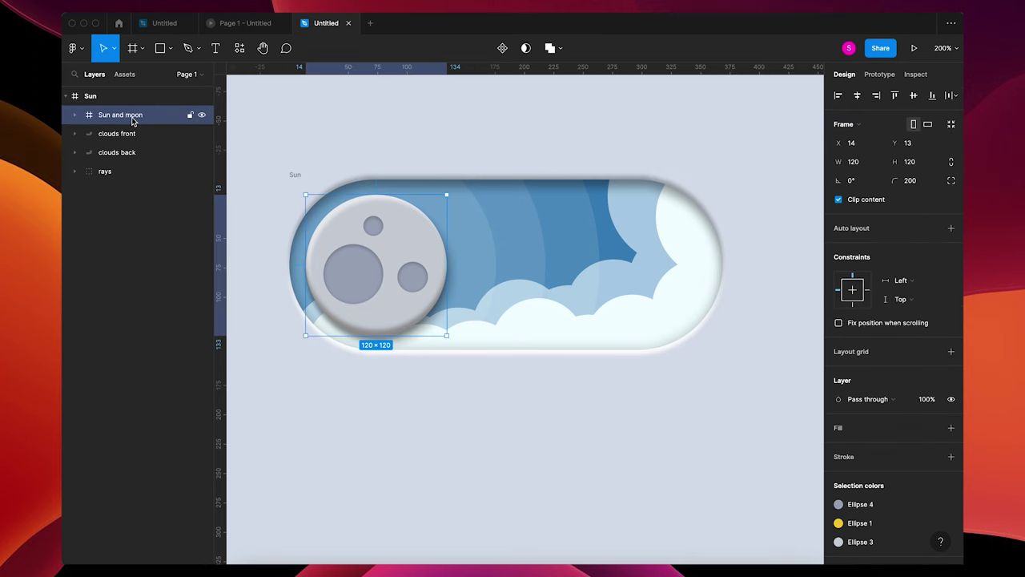
shift+click(121, 172)
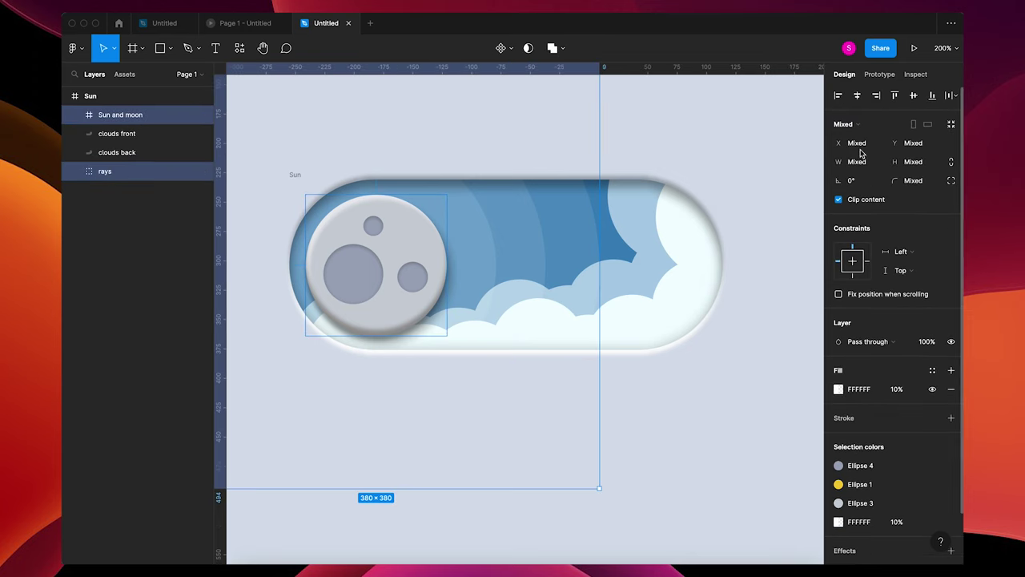
drag(838, 143, 901, 143)
Move the "clouds front" and "clouds back" layers together down out of the toggle, with "clouds front" at Y 194.
drag(116, 134, 188, 133)
click(120, 134)
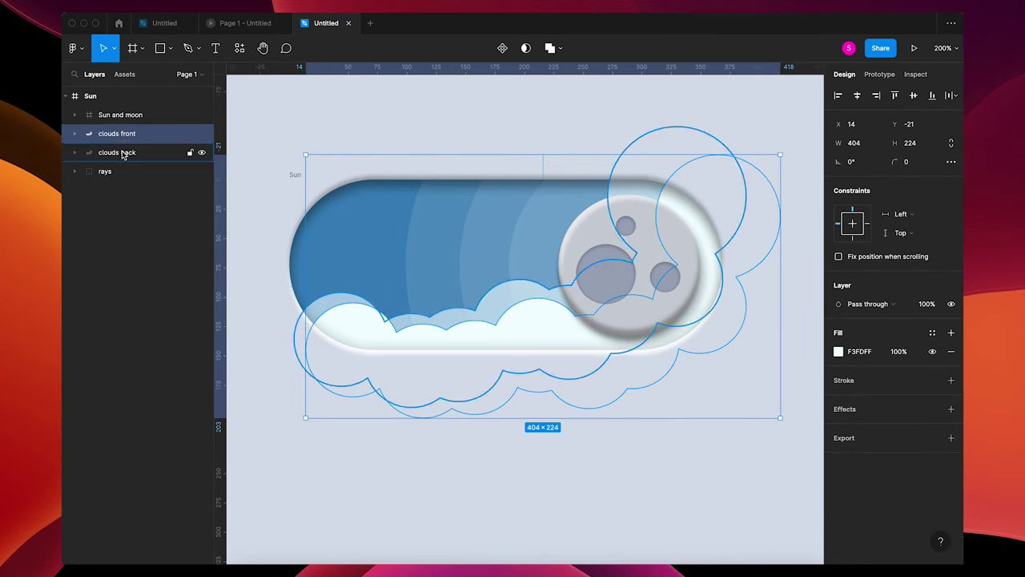
shift+click(120, 152)
drag(892, 129, 240, 147)
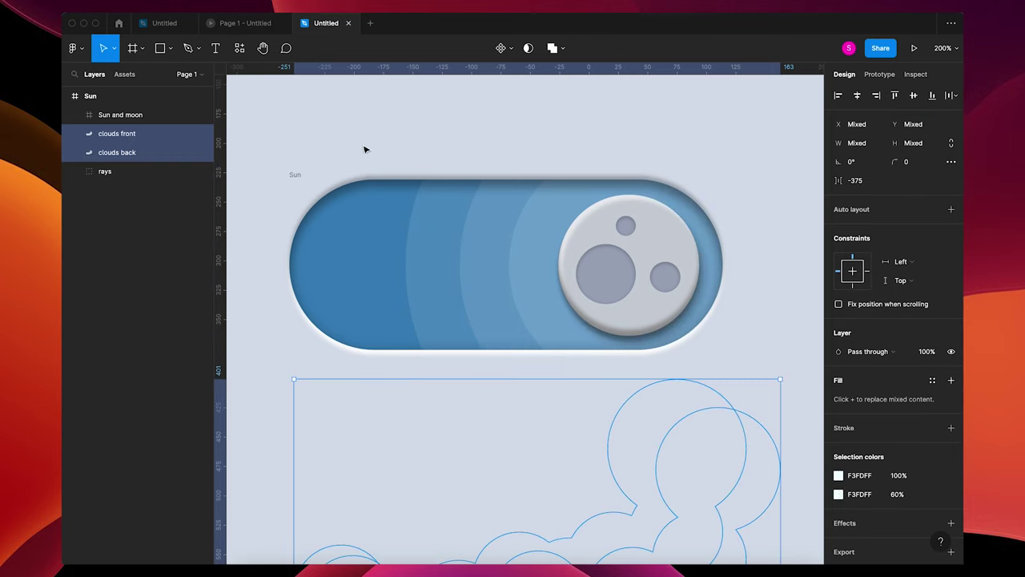
Change the fill of the outer "Sun" frame to the dark color style "Ellipse 5".
click(296, 174)
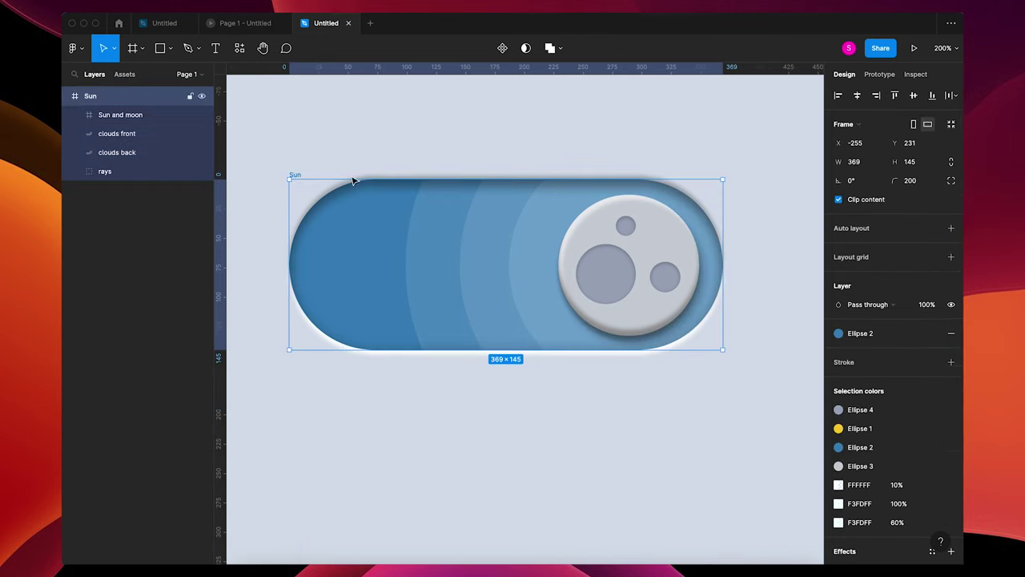
click(872, 338)
click(923, 408)
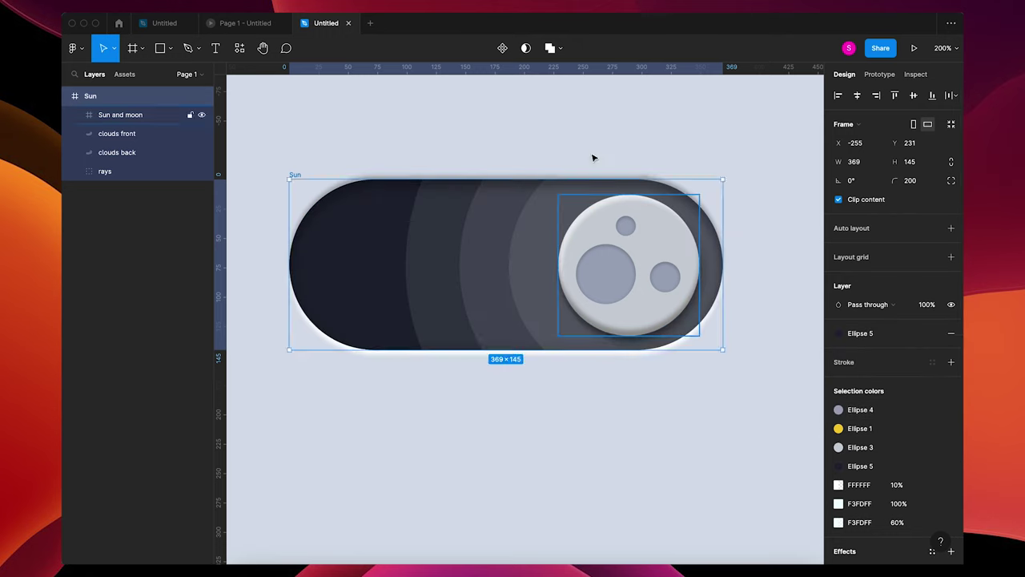
click(537, 135)
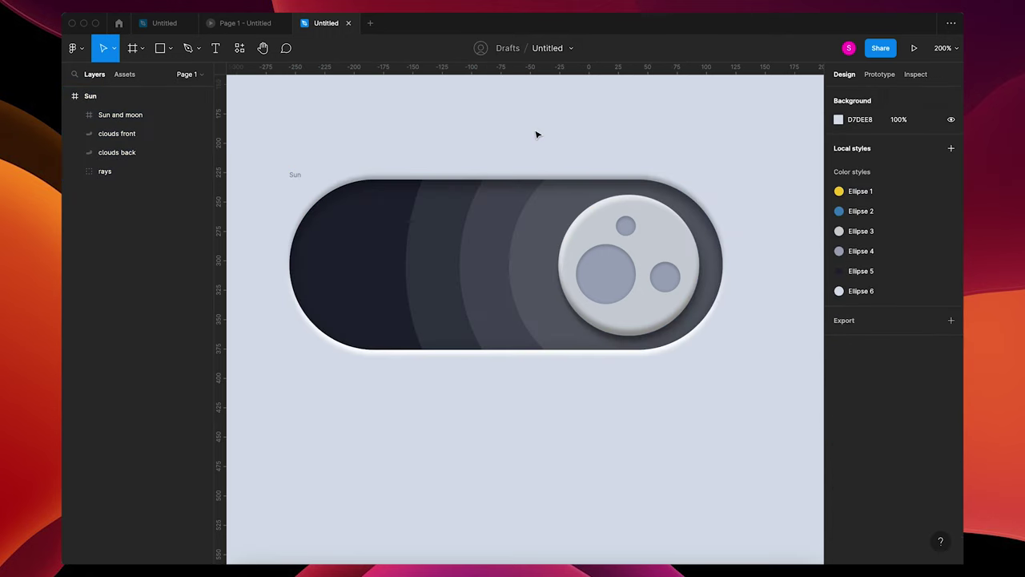
Search the Iconduck plugin for "star" and insert the black four-sparkle "stars" icon.
right_click(347, 15)
click(336, 22)
text(star)
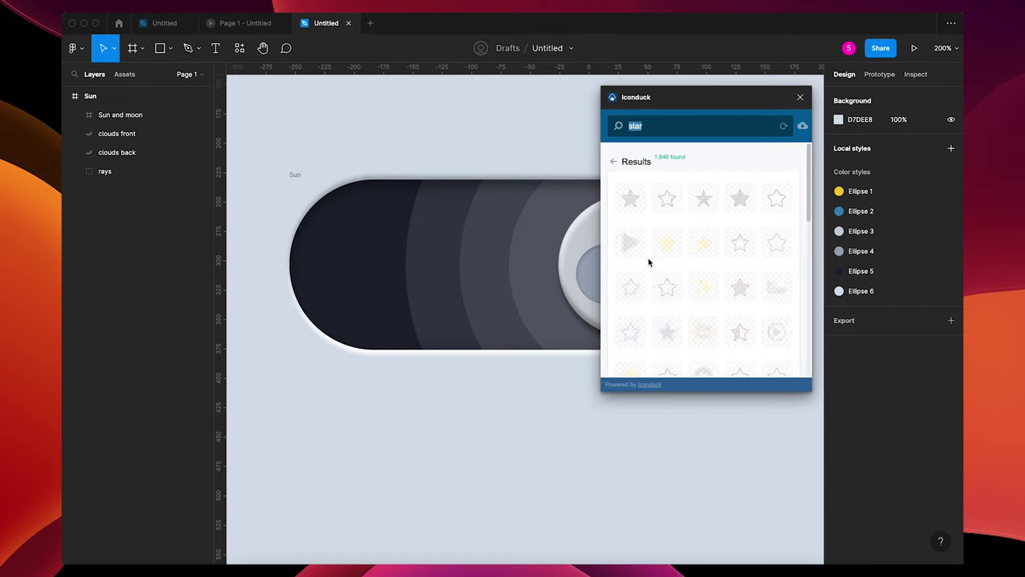
scroll(658, 320, down, 4)
scroll(659, 321, down, 4)
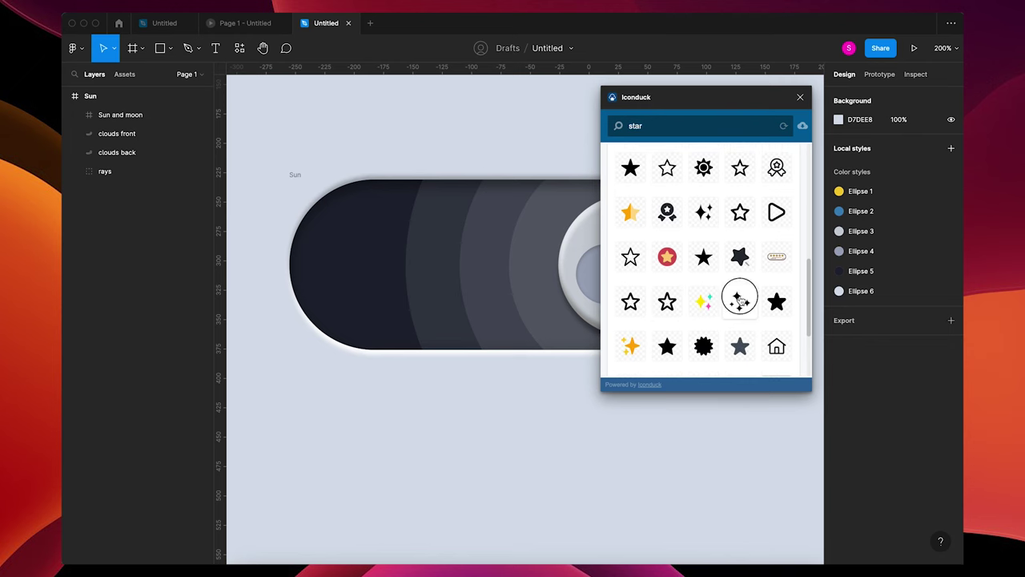
click(740, 301)
click(360, 162)
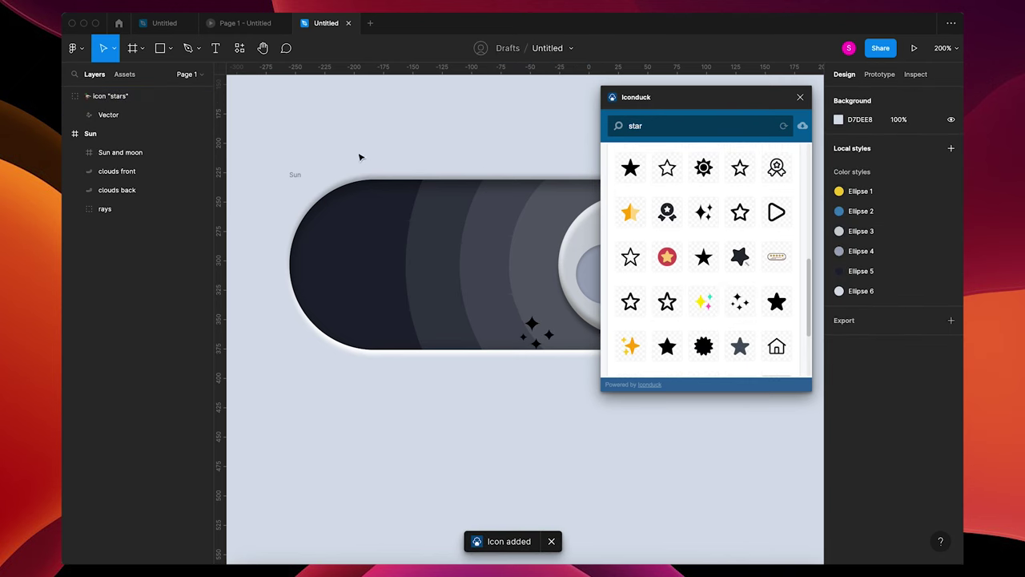
Move the inserted stars icon to the empty canvas above the toggle and close the Iconduck plugin.
click(535, 329)
drag(538, 329, 475, 122)
scroll(497, 240, up, 2)
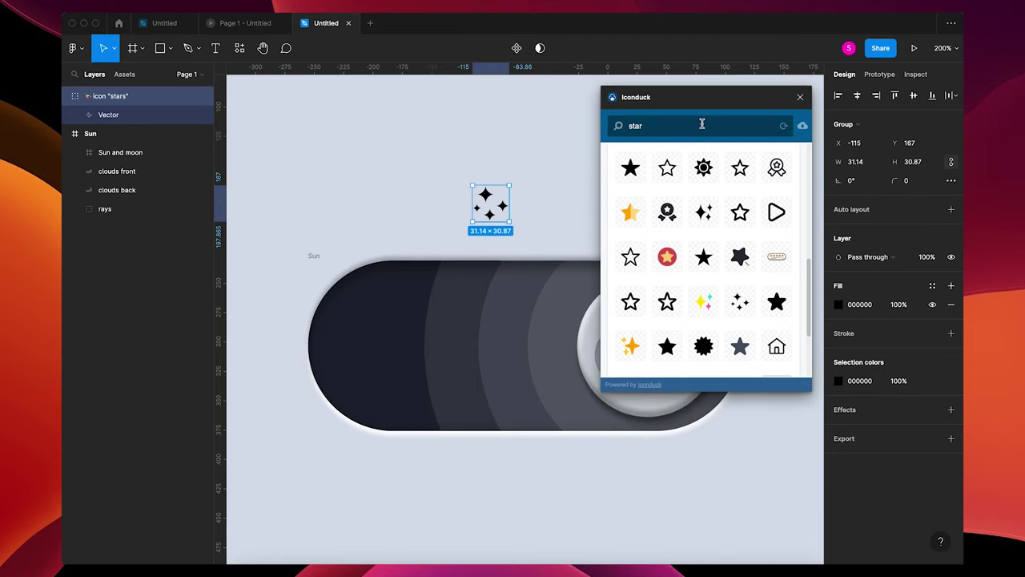
click(799, 97)
Isolate the icon's largest star as its own vector and delete the three smaller stars.
key(plus)
key(plus)
scroll(671, 178, up, 10)
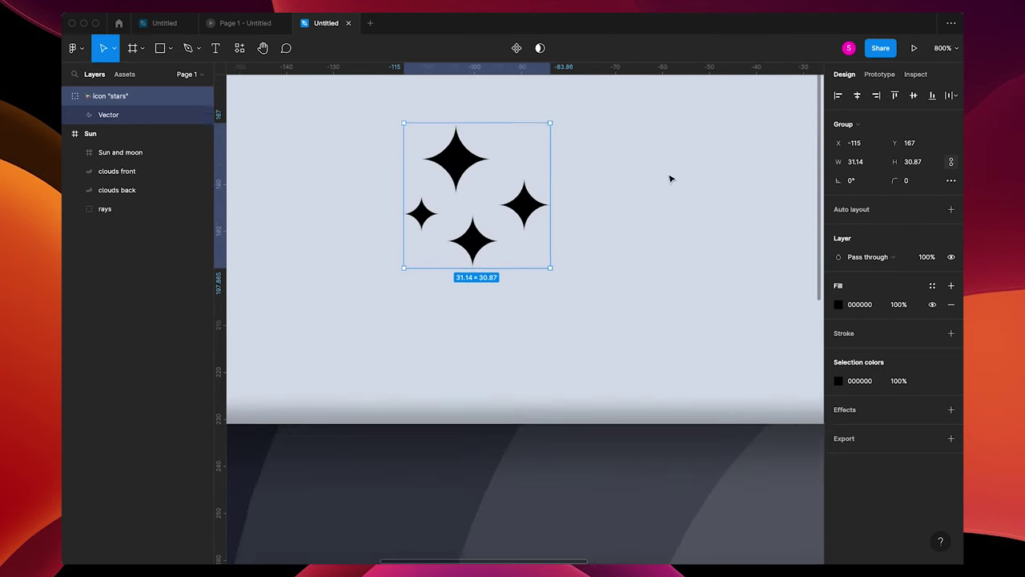
double_click(483, 239)
double_click(483, 237)
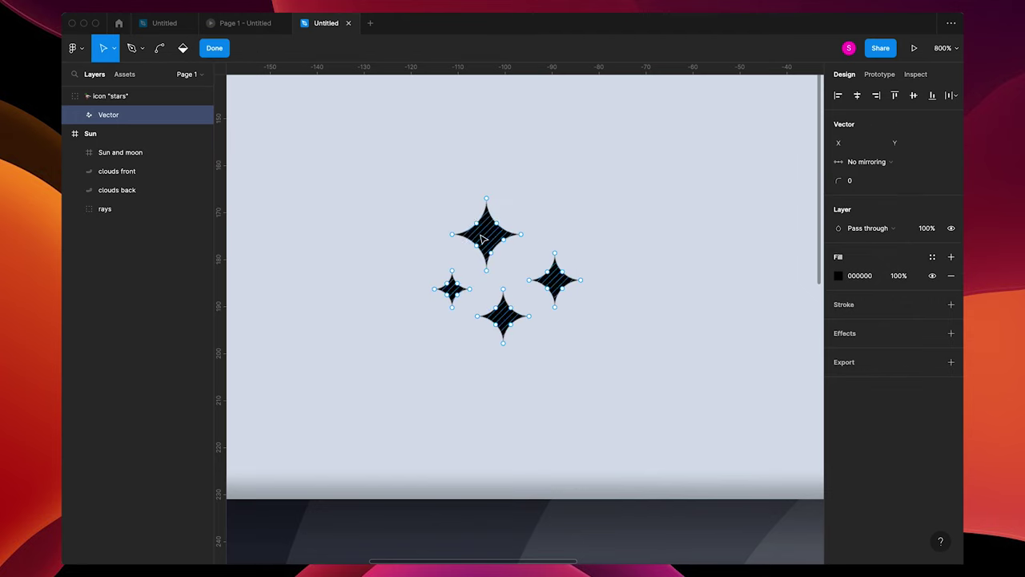
drag(435, 185, 529, 279)
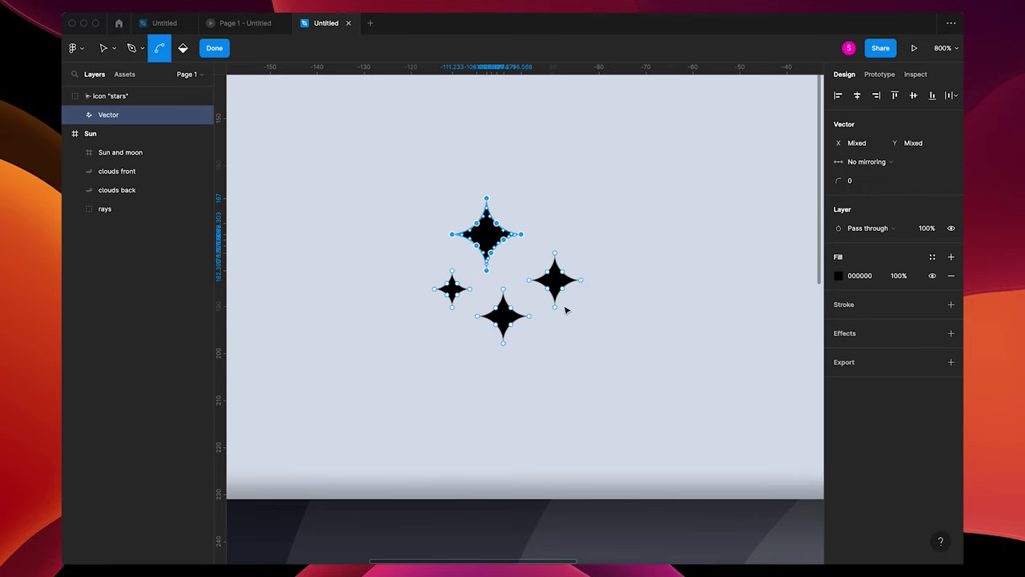
key(Delete)
key(Escape)
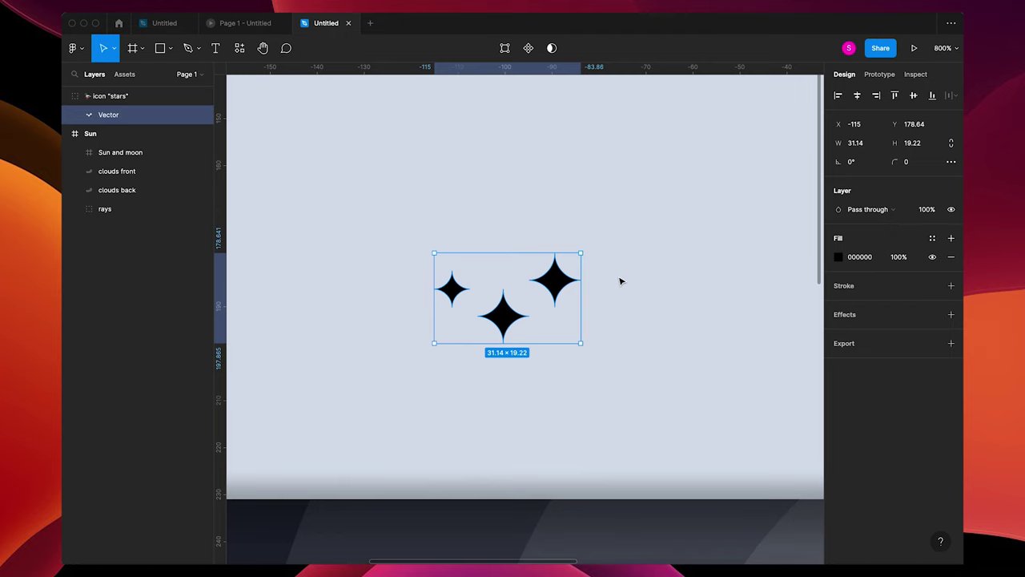
key(Delete)
key(ctrl+v)
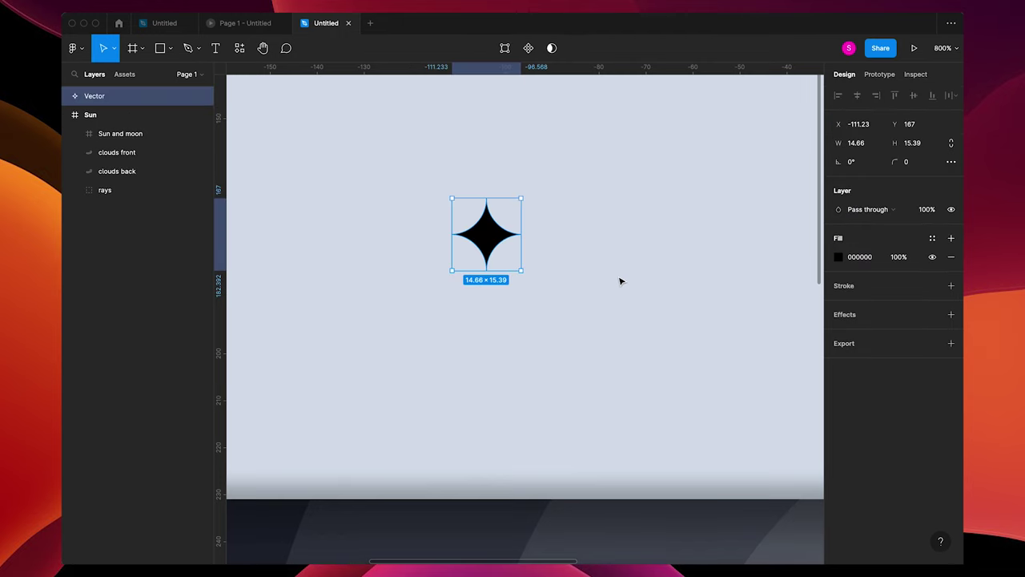
Set the single star's fill color to white, FFFFFF.
click(838, 256)
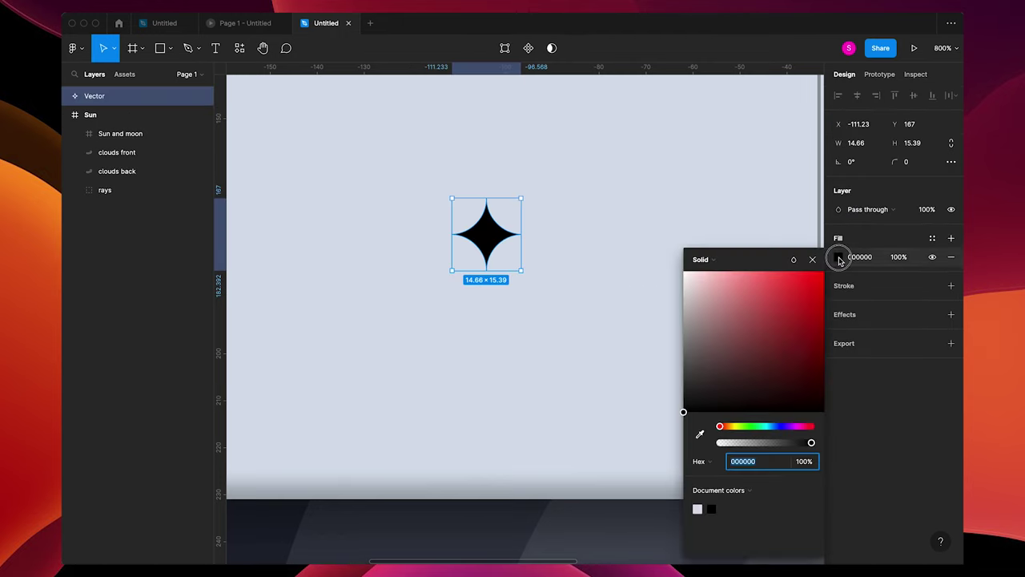
drag(748, 289, 618, 231)
click(618, 231)
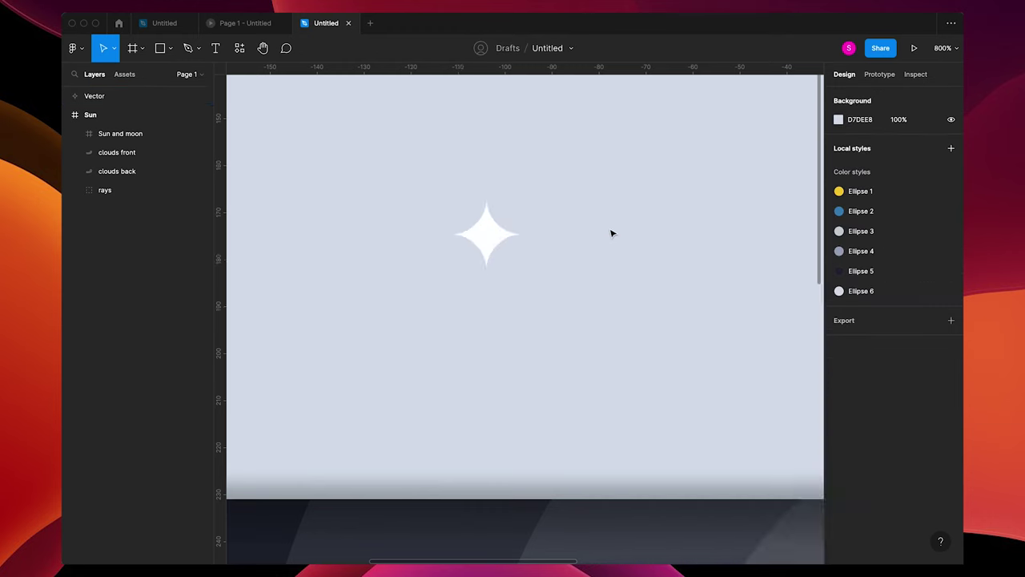
Place the star in the toggle at X 69, Y 23 and scatter five copies of varied sizes across the night sky.
scroll(611, 232, down, 5)
scroll(611, 232, down, 2)
drag(541, 230, 416, 399)
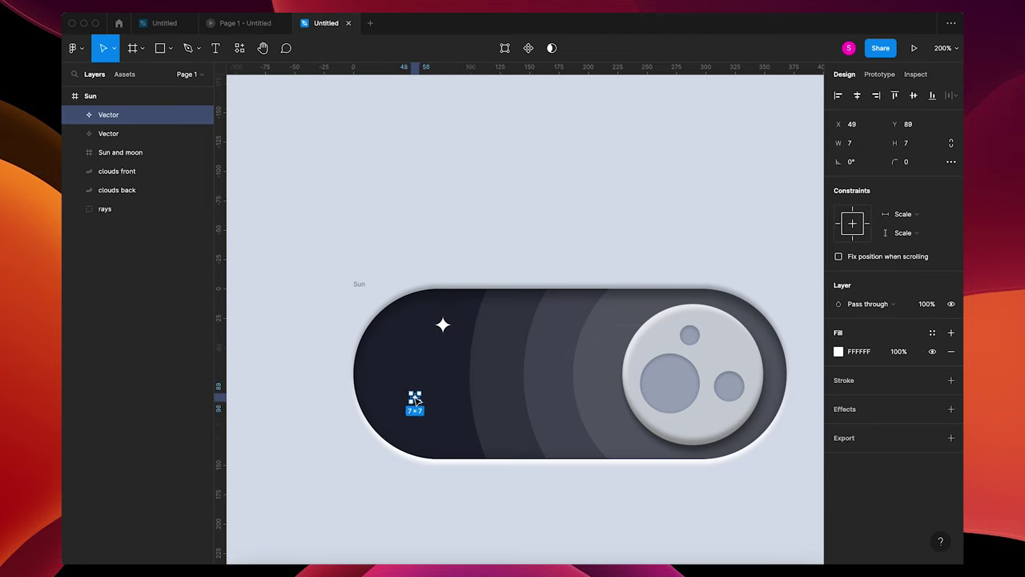
click(406, 365)
drag(406, 358, 563, 362)
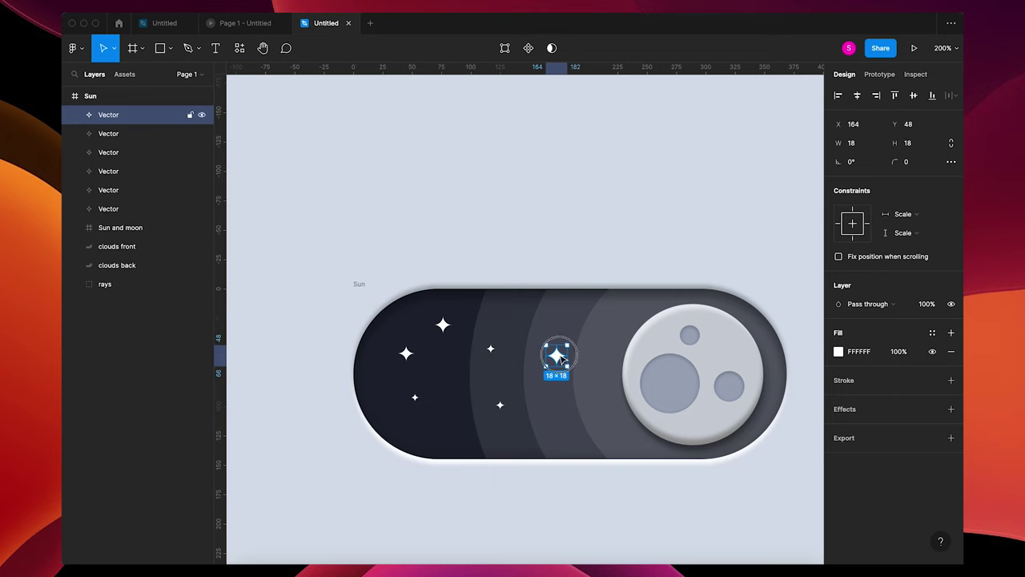
Add three more star copies, including two tiny ones, rebalance their spacing and lower the 7×7 star to X 50, Y 96.
click(414, 398)
alt+drag(414, 398, 438, 381)
click(398, 348)
alt+drag(553, 374, 570, 361)
alt+drag(505, 405, 529, 368)
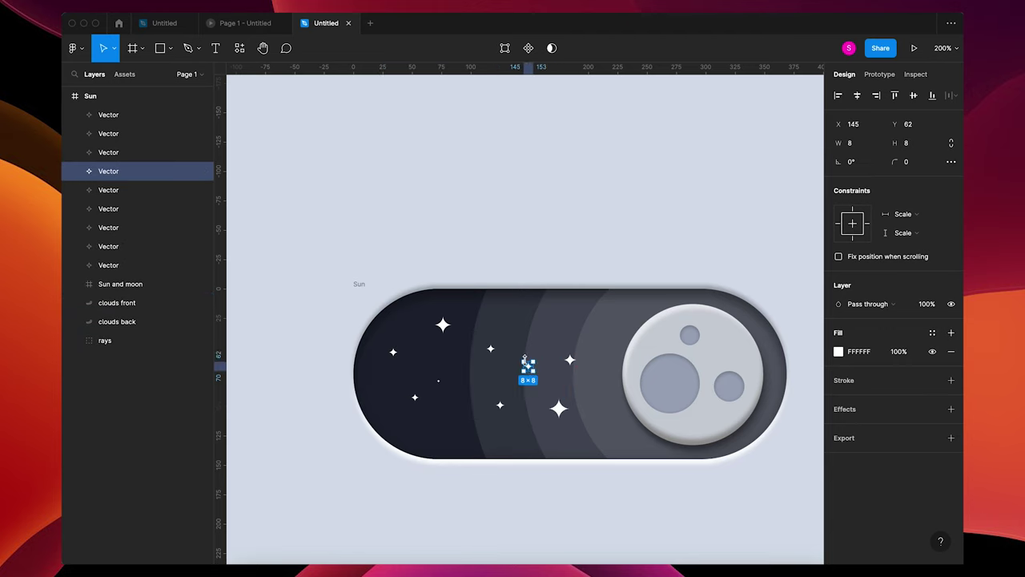
click(573, 262)
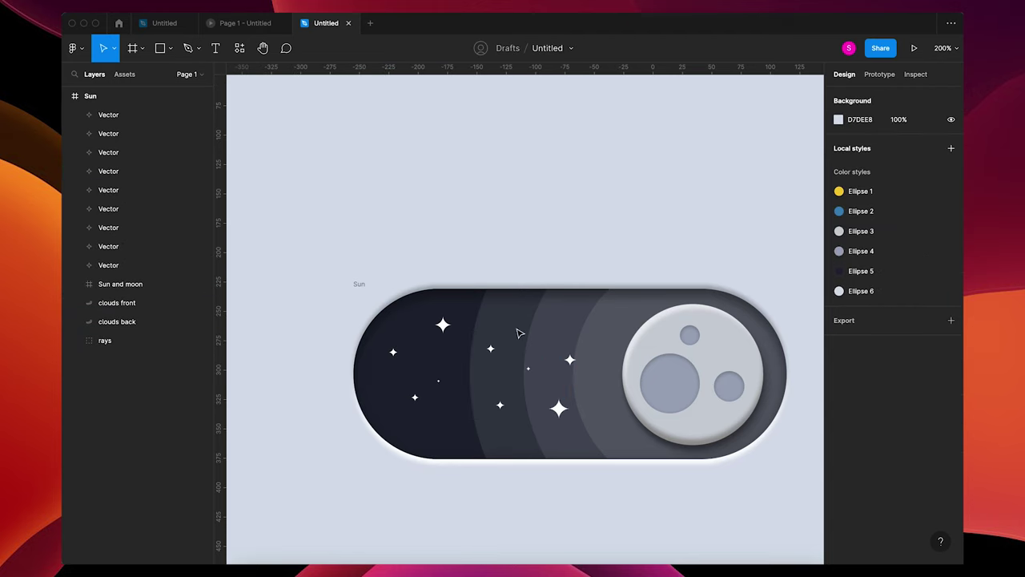
click(415, 397)
drag(415, 398, 417, 407)
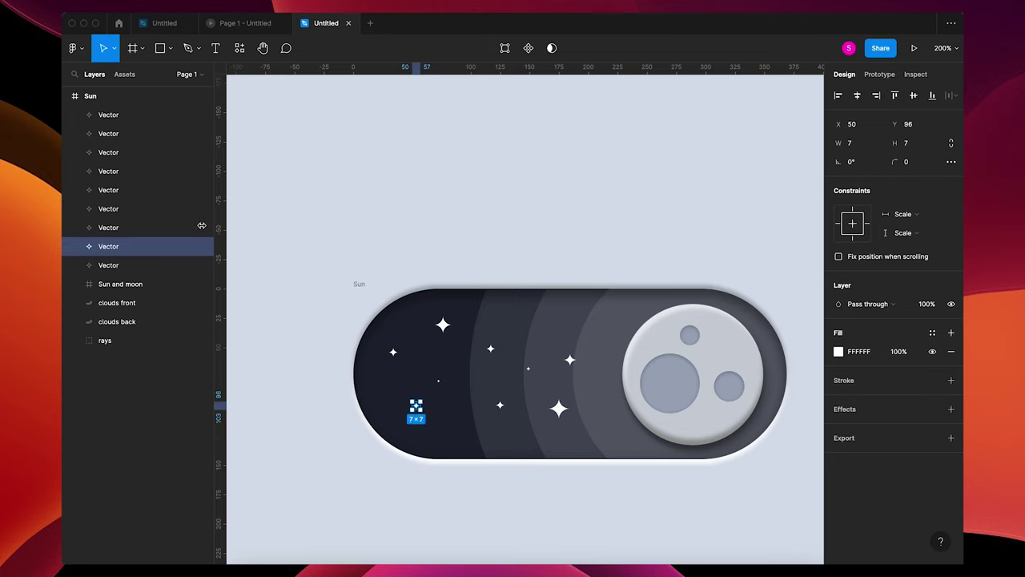
Group the nine star vectors as "Stars" and move the group directly below the "Sun and moon" layer.
click(125, 267)
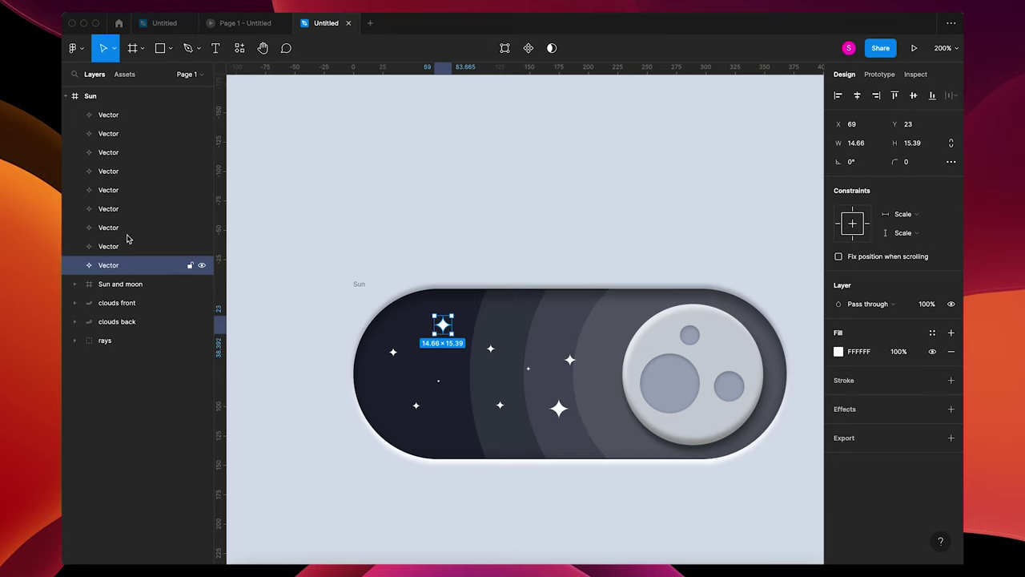
shift+click(125, 117)
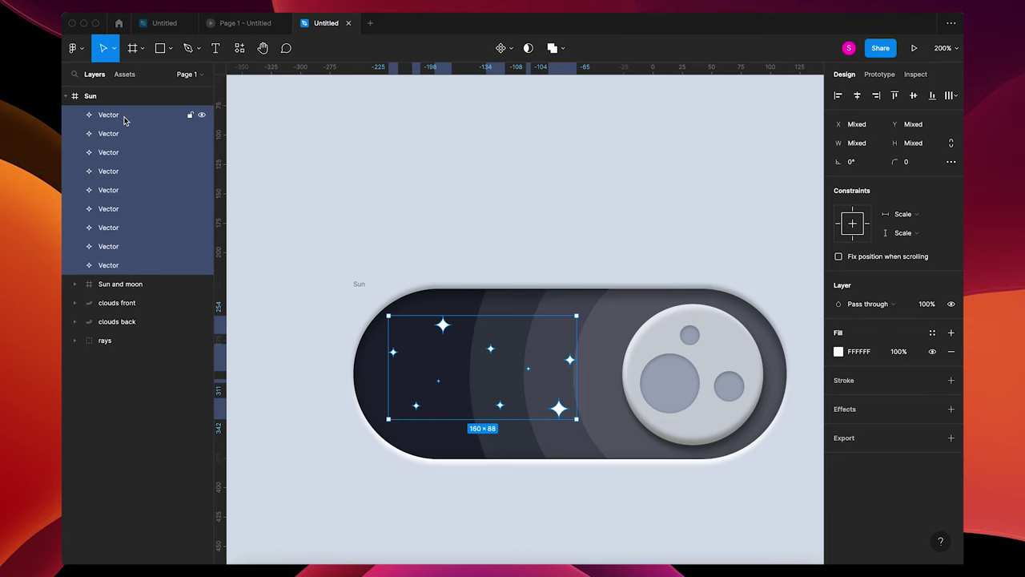
key(ctrl+g)
double_click(112, 115)
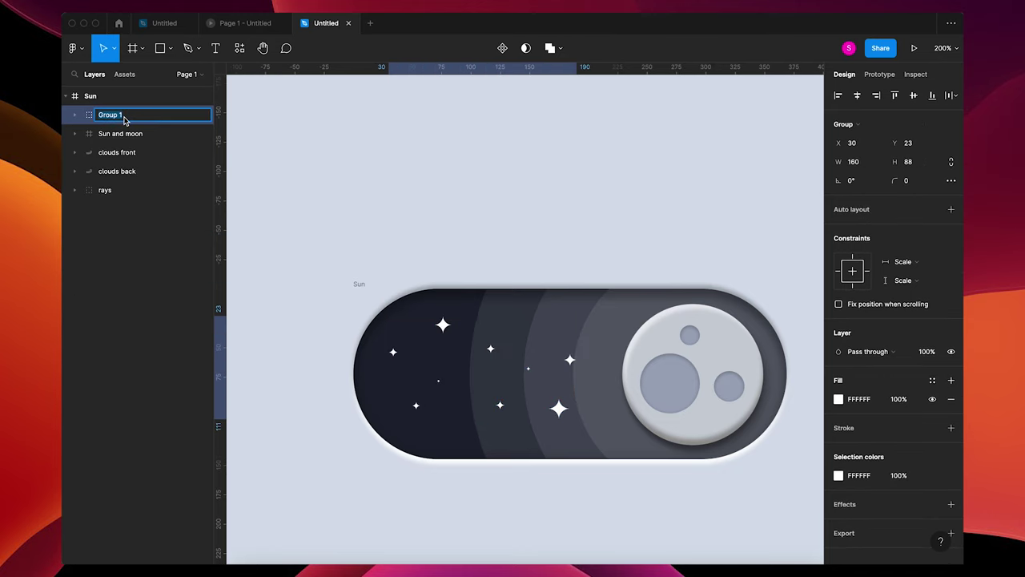
text(Stars)
key(Return)
drag(135, 120, 133, 145)
click(528, 219)
scroll(528, 219, down, 5)
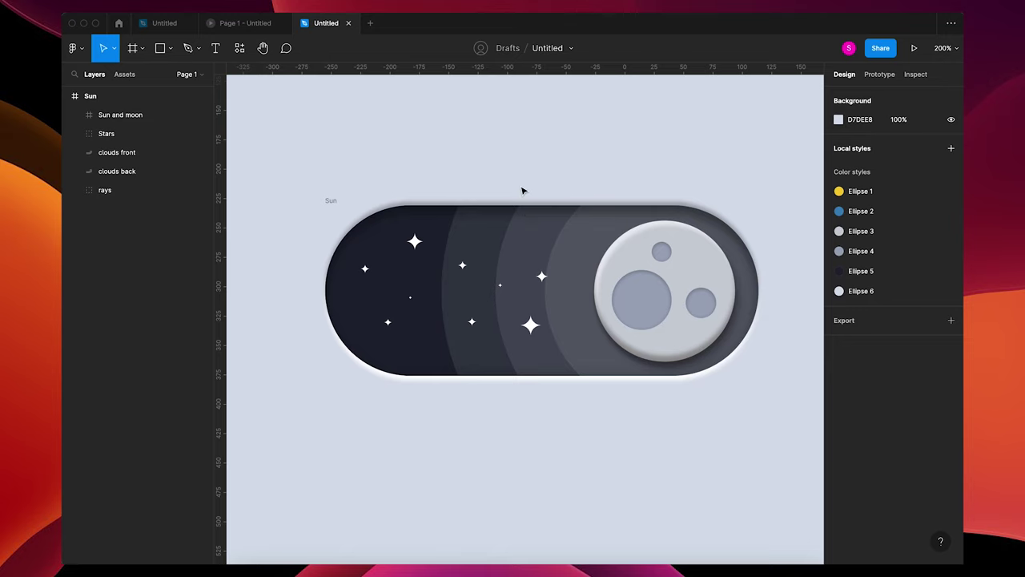
Shift the Stars group and both cloud layers up together until the clouds fill the toggle's lower edge and the stars sit above it.
click(466, 266)
click(133, 158)
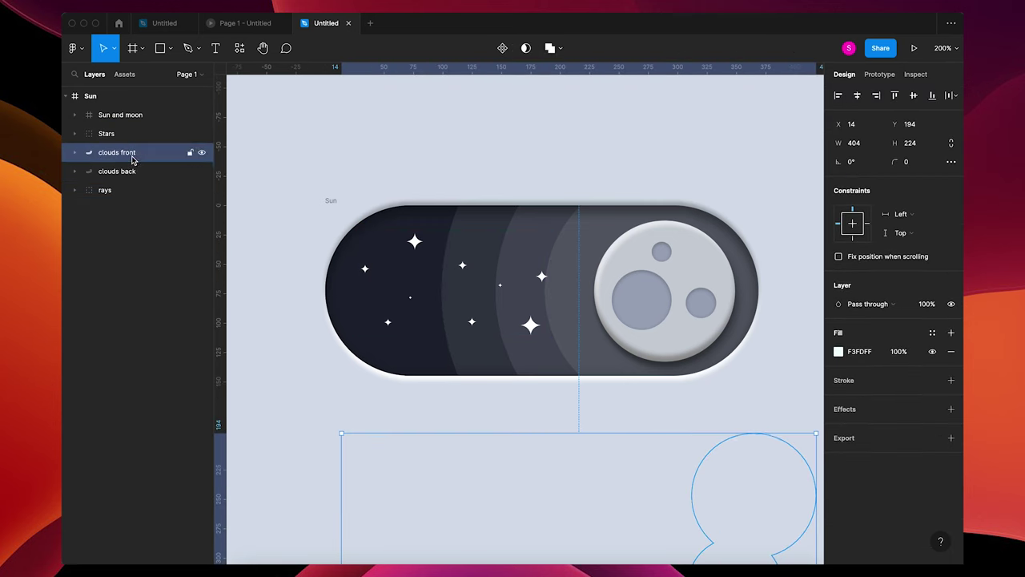
shift+click(128, 171)
shift+click(125, 133)
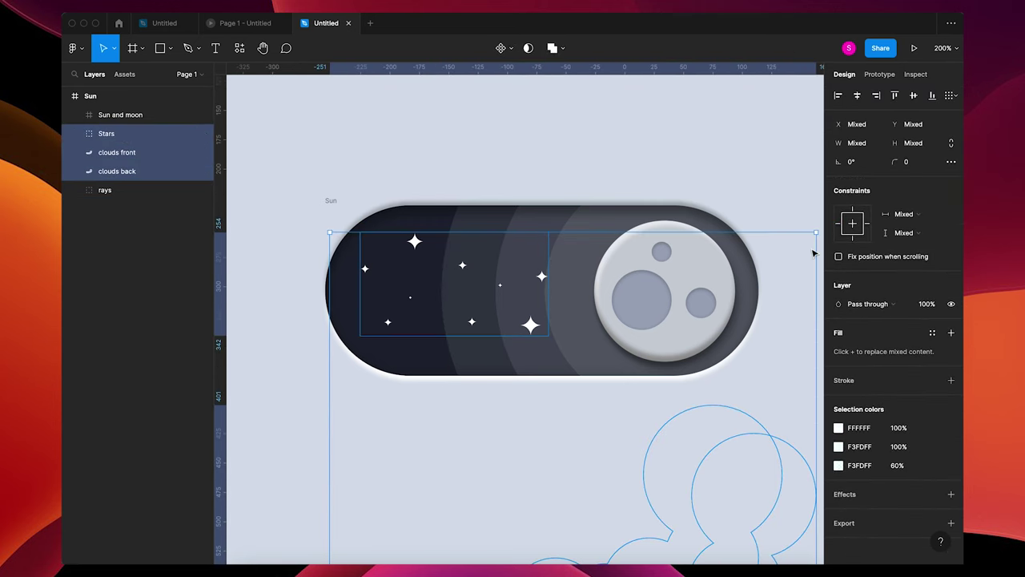
drag(899, 124, 652, 142)
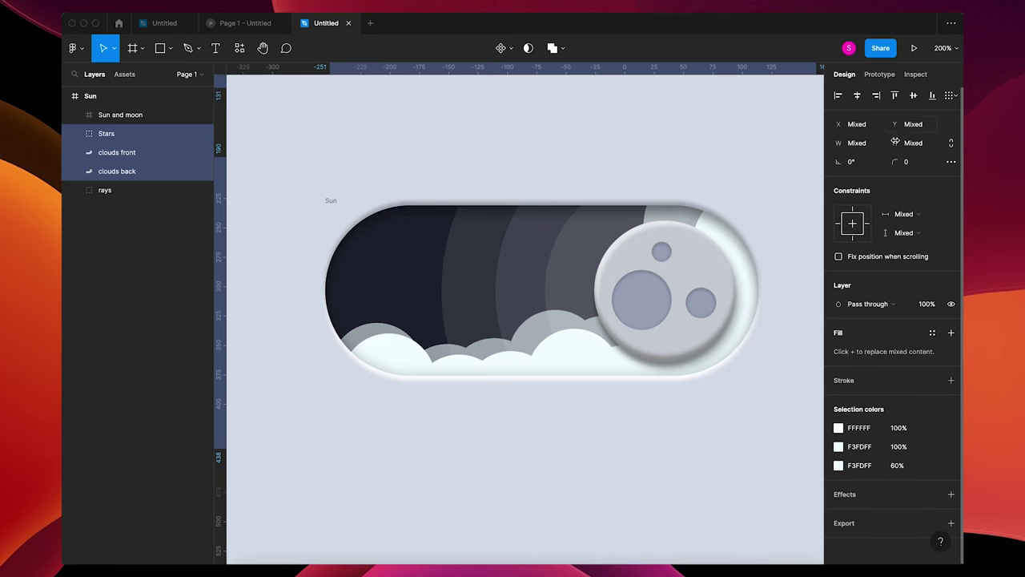
Shift the "Sun and moon" frame and the rays together back to the toggle's left end, with the frame at X 14.
click(708, 271)
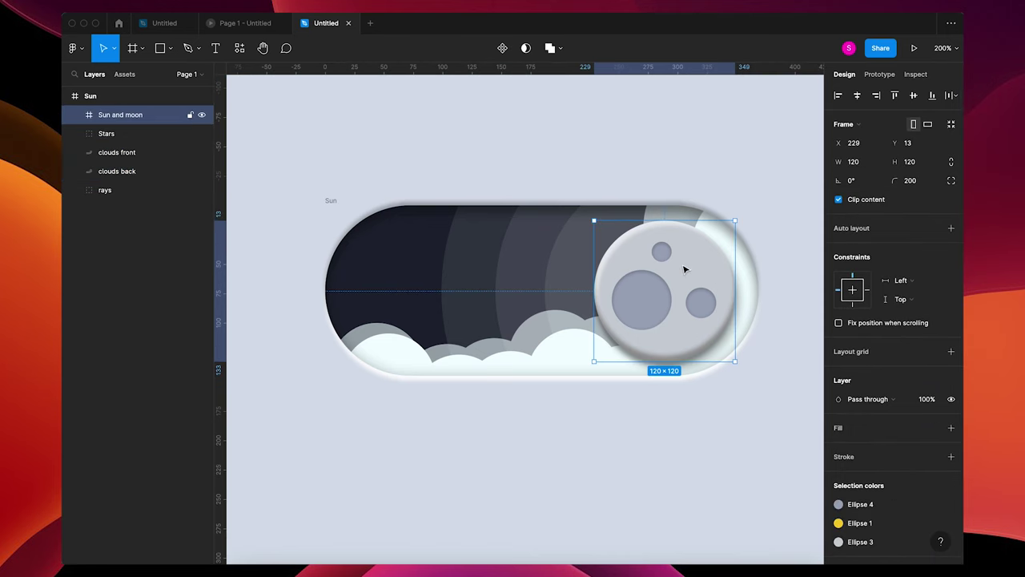
click(75, 115)
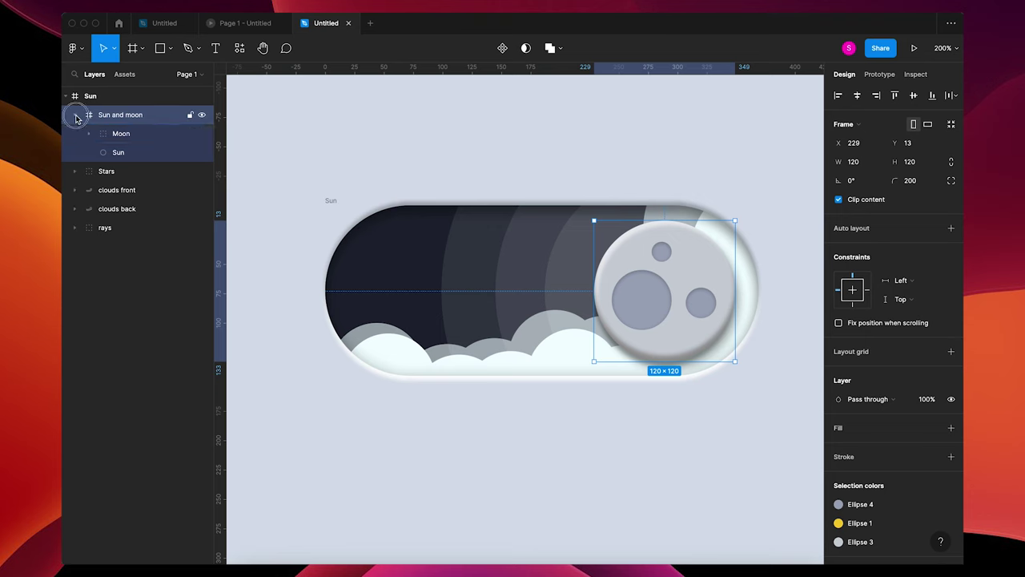
click(75, 115)
shift+click(112, 190)
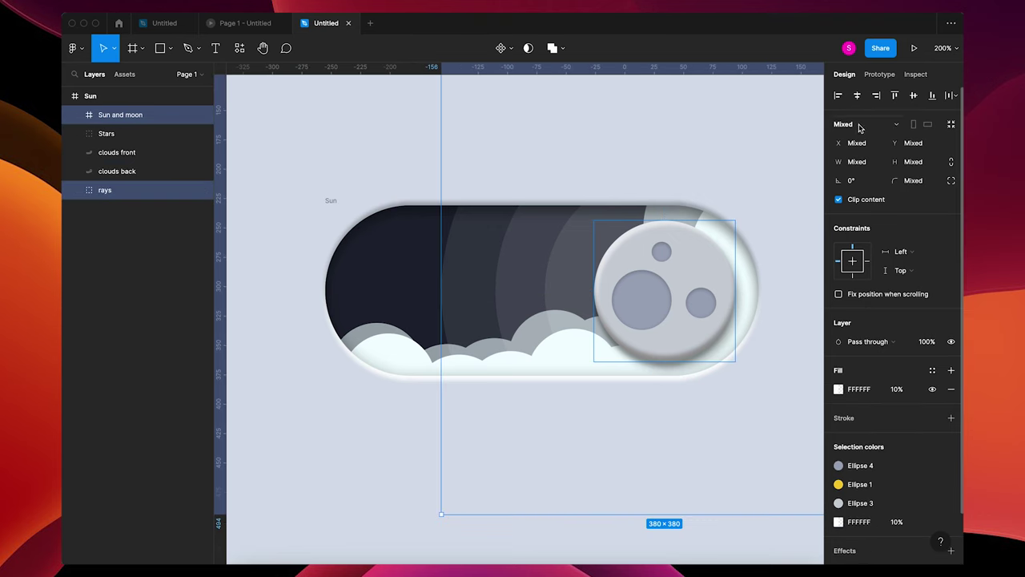
drag(842, 144, 591, 169)
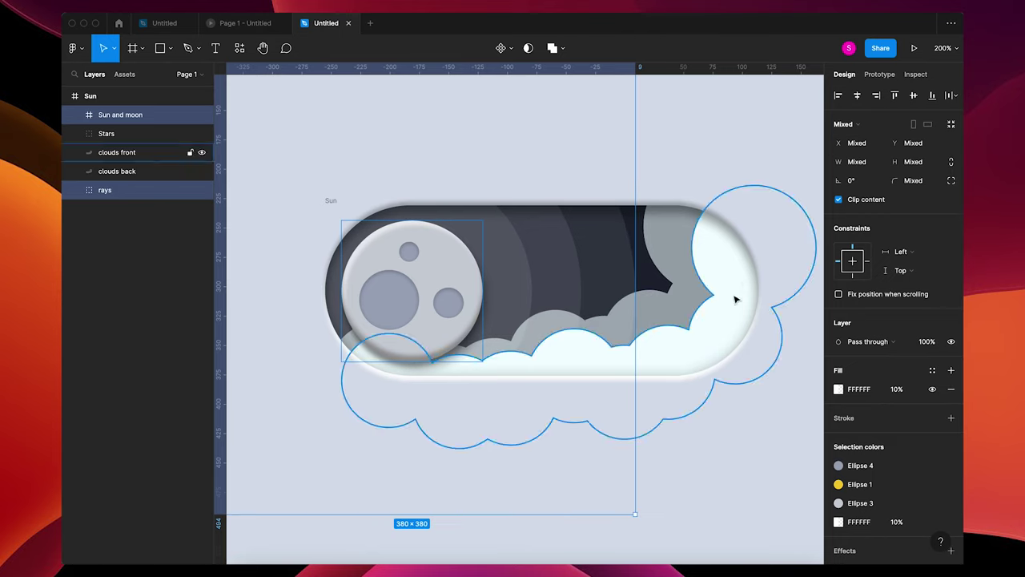
Slide the Moon group inside "Sun and moon" out to X 123 so that only the sun shows.
click(73, 114)
click(128, 134)
drag(838, 143, 75, 141)
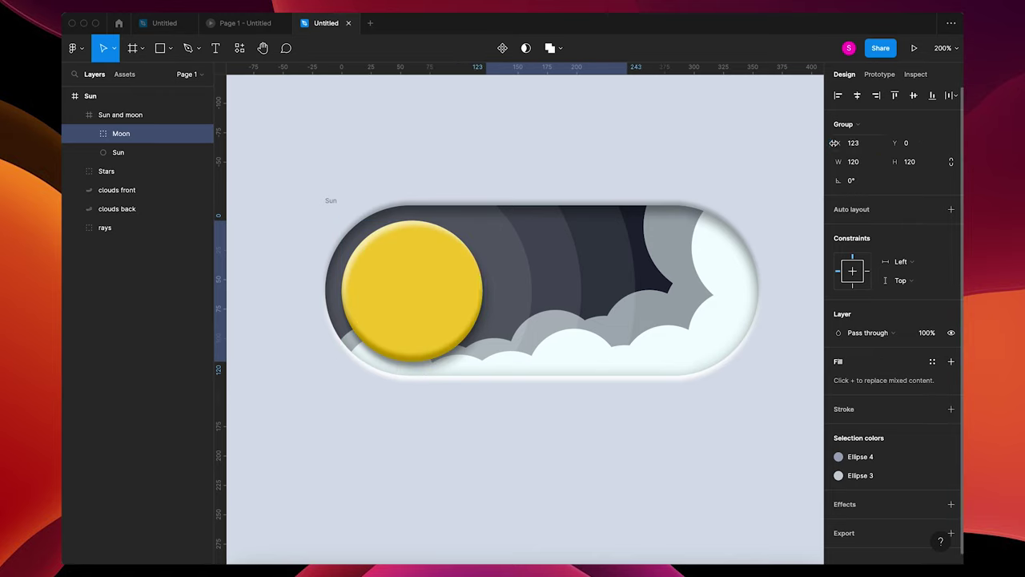
Apply the blue "Ellipse 2" color style to the Sun frame's fill.
click(341, 201)
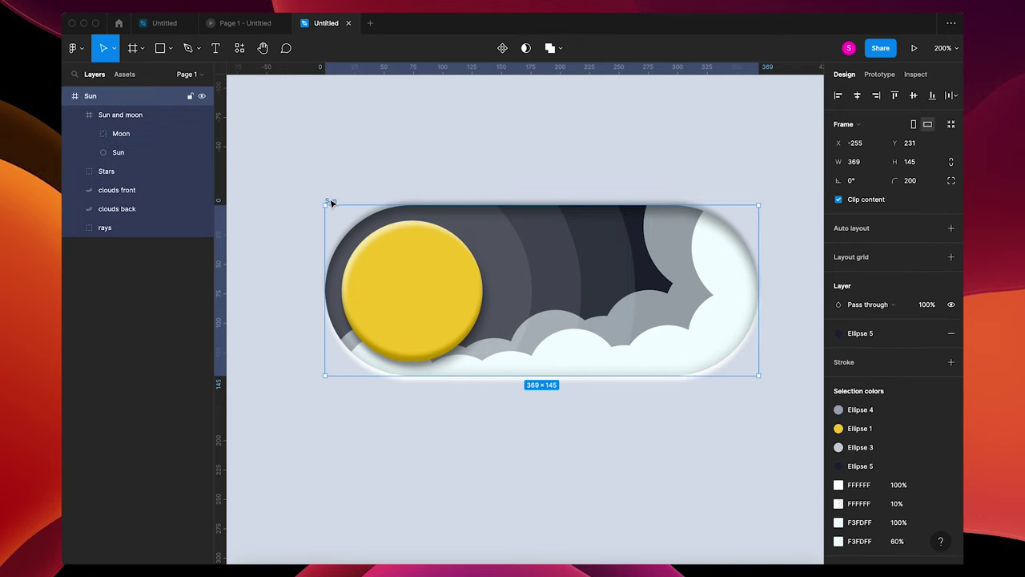
click(891, 337)
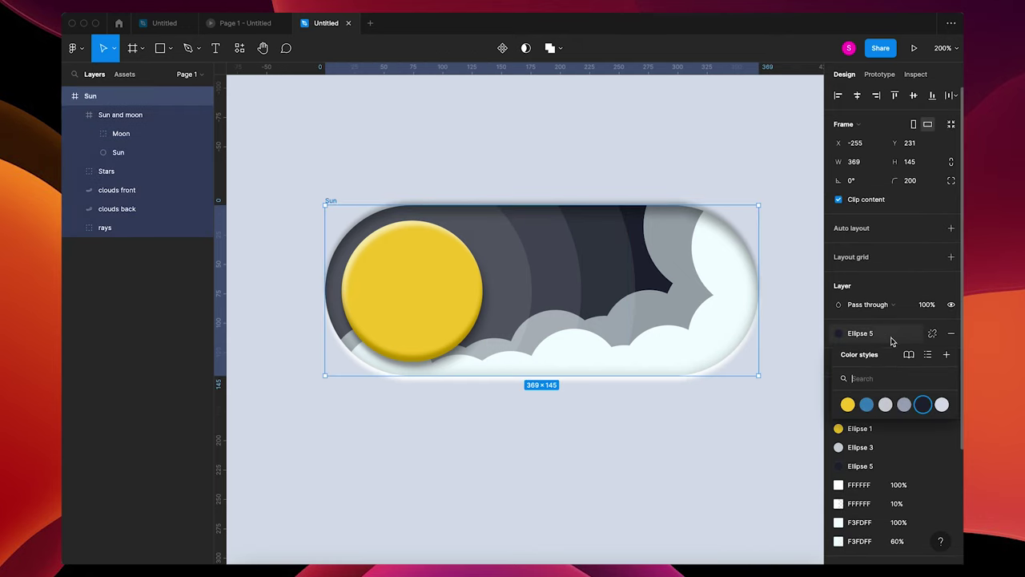
click(867, 404)
click(731, 469)
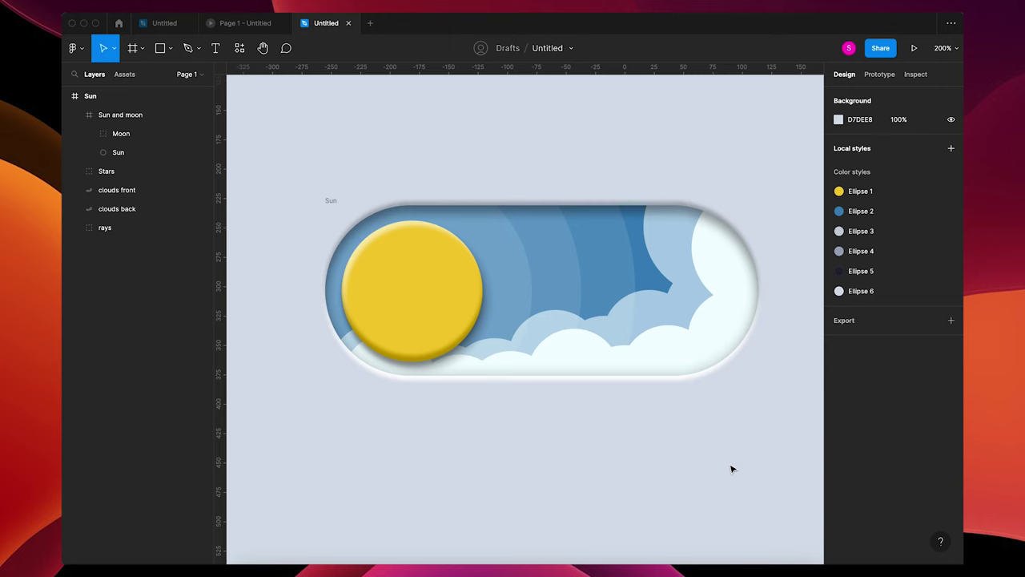
Duplicate the Sun frame directly below at Y 422 and rename the copy "Sun_Hover".
key(shift+0)
drag(431, 257, 418, 207)
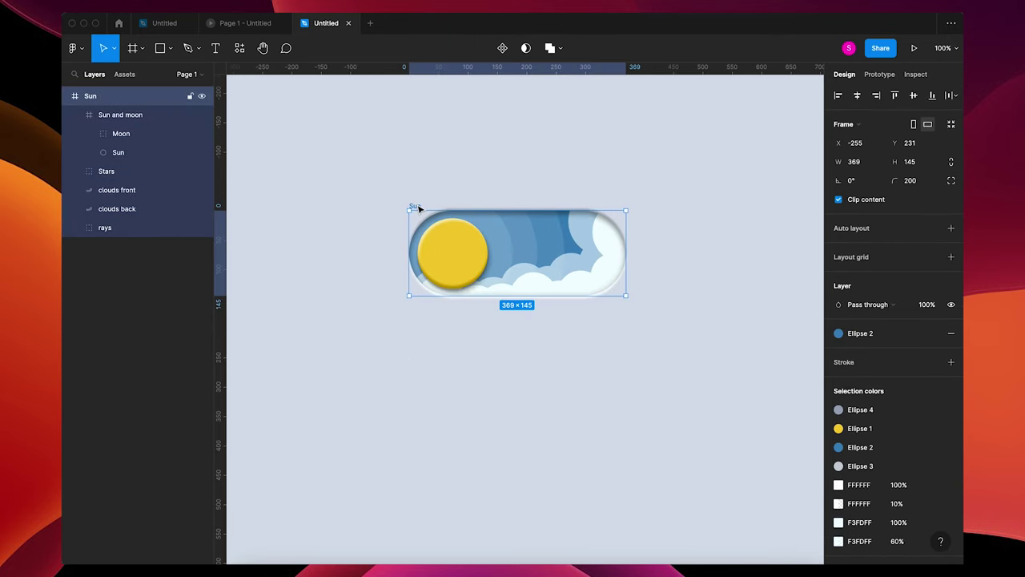
key(alt+l)
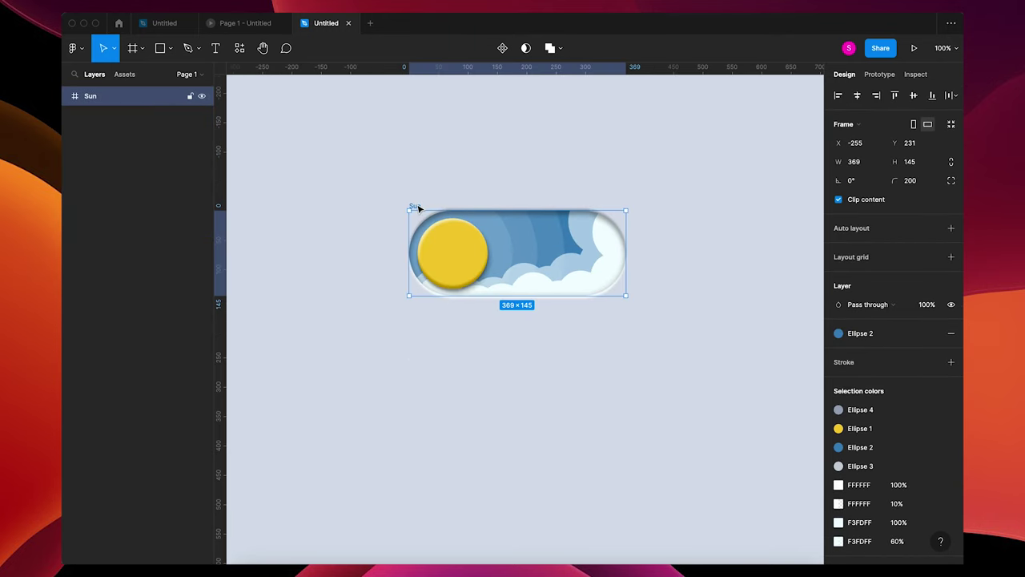
drag(418, 207, 425, 320)
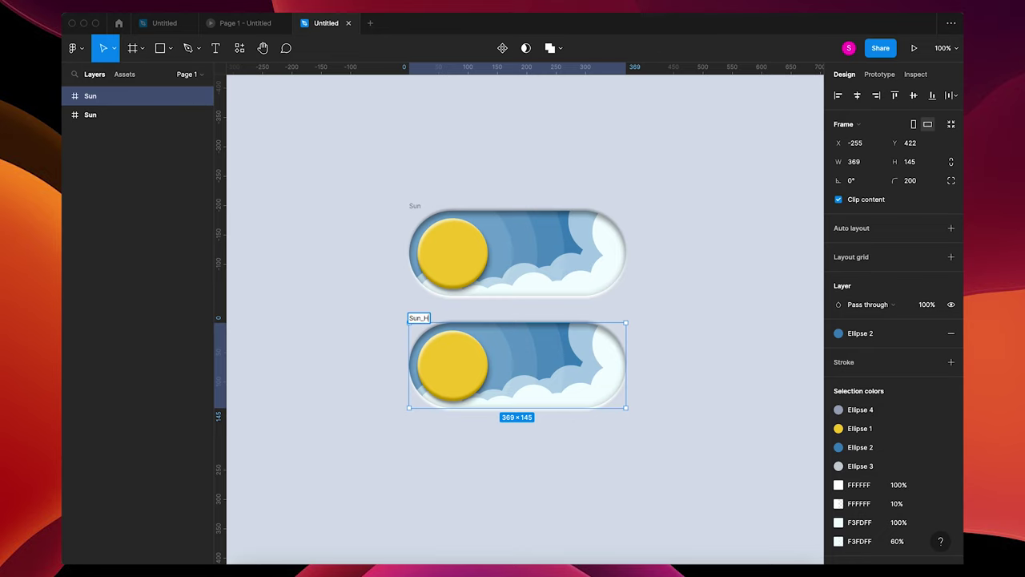
text(r)
key(Return)
click(519, 471)
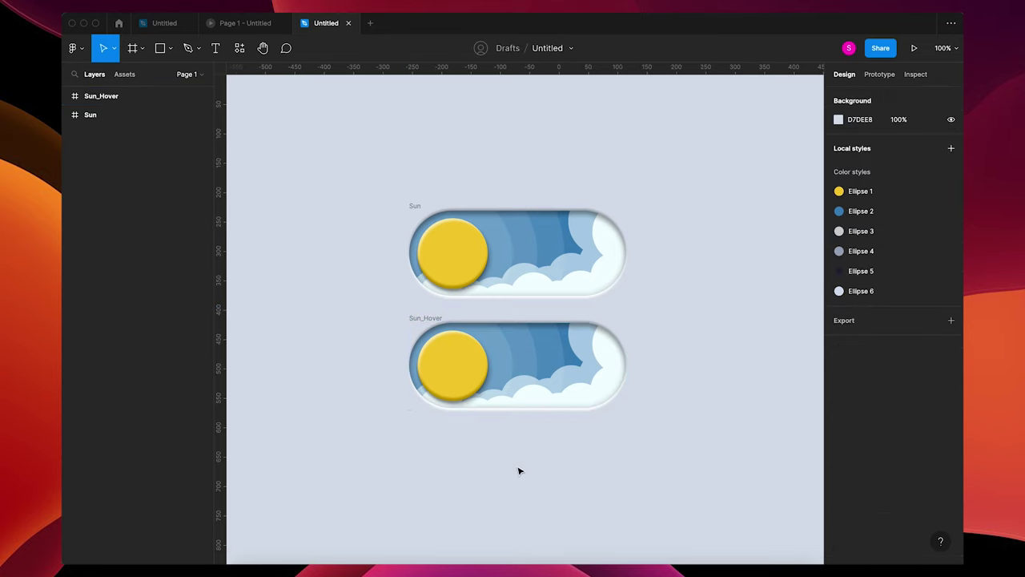
Nudge the "Sun and moon" frame and the rays in Sun_Hover slightly to the right together.
key(shift+equal)
scroll(522, 470, down, 3)
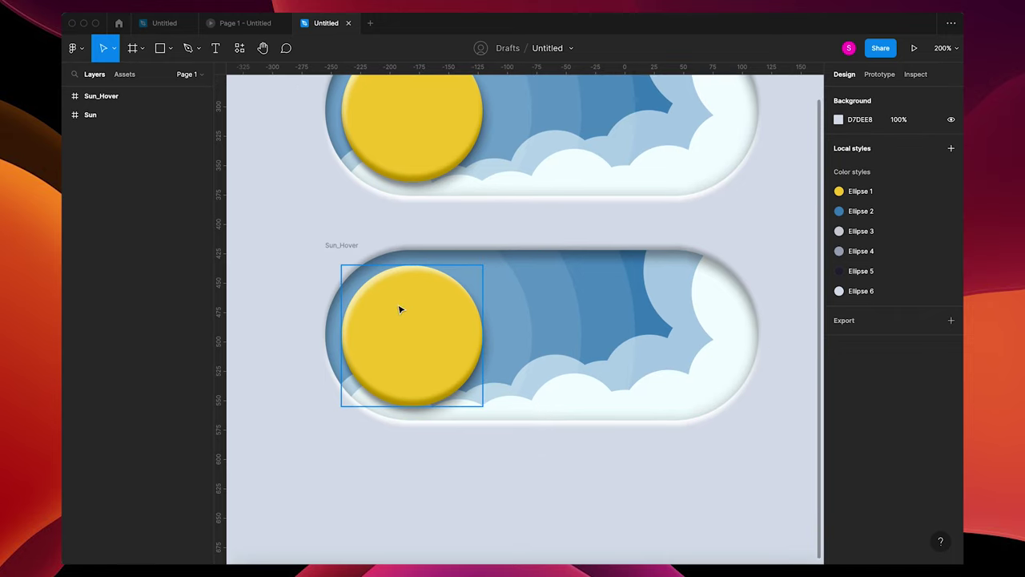
click(372, 318)
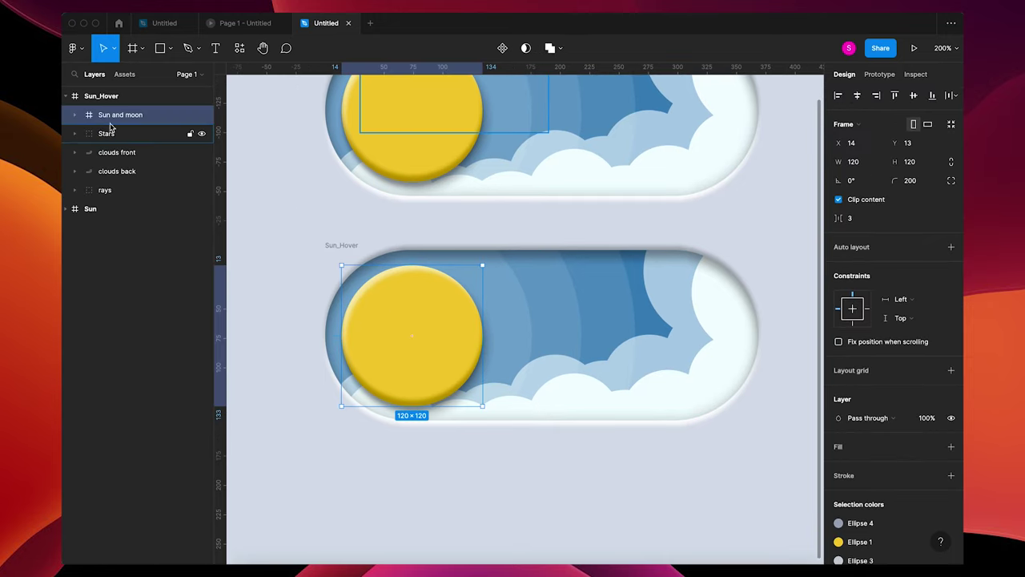
shift+click(120, 192)
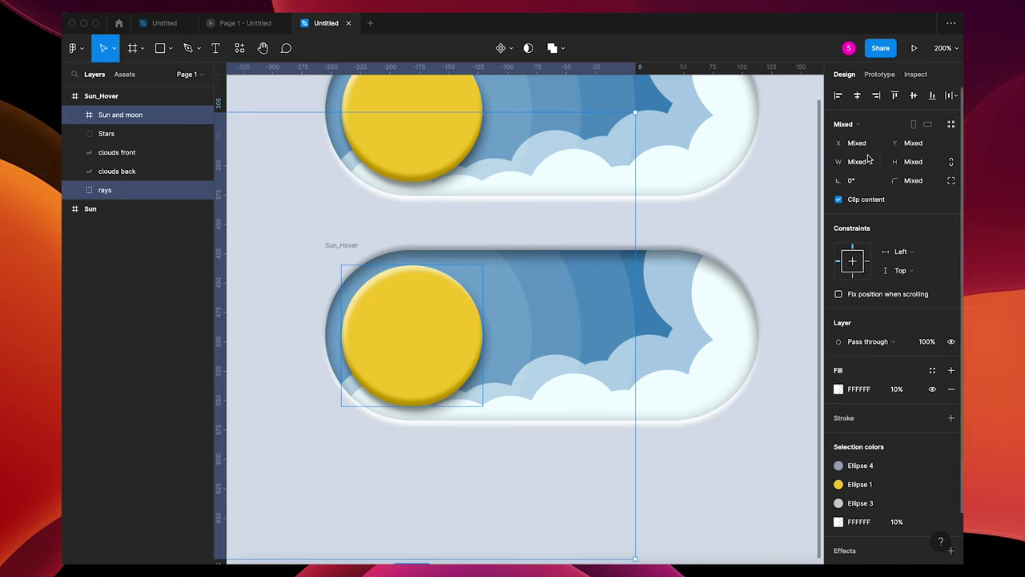
drag(837, 145, 850, 145)
click(776, 218)
Duplicate the Sun frame below Sun_Hover at Y 647, place the copy last in the layer order and rename it "Moon_Hover".
key(shift+0)
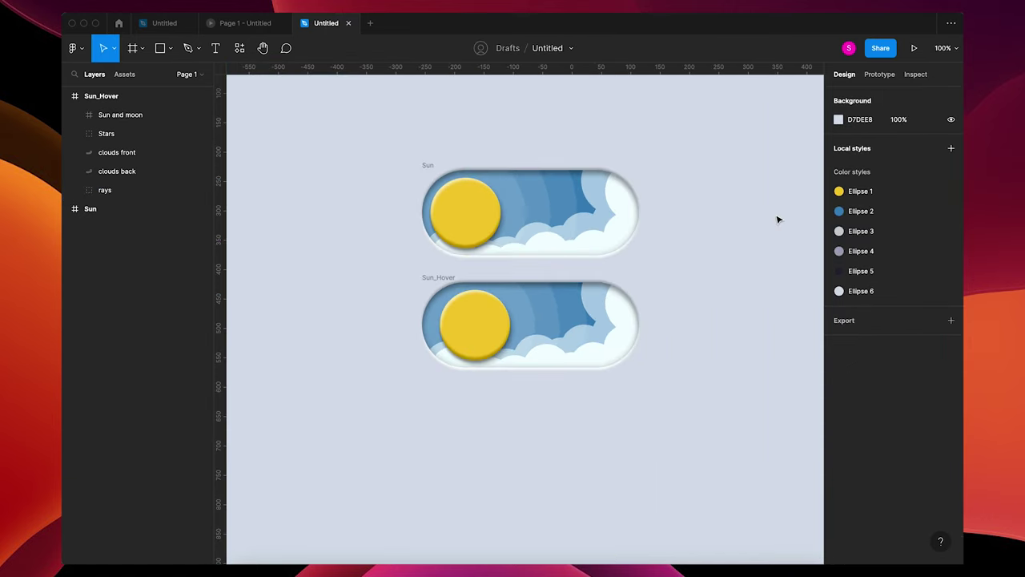
drag(576, 320, 355, 99)
click(427, 166)
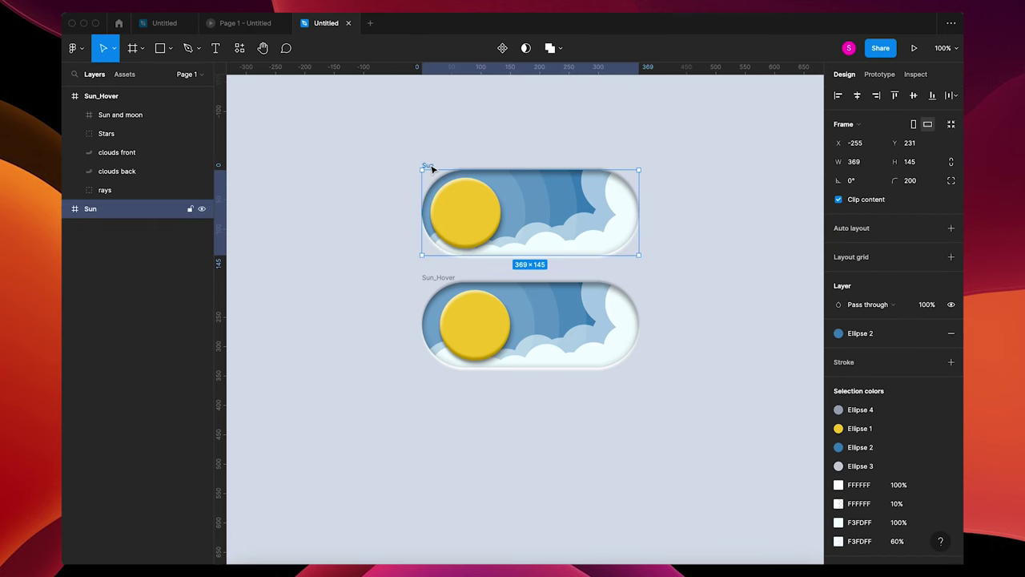
drag(431, 167, 431, 412)
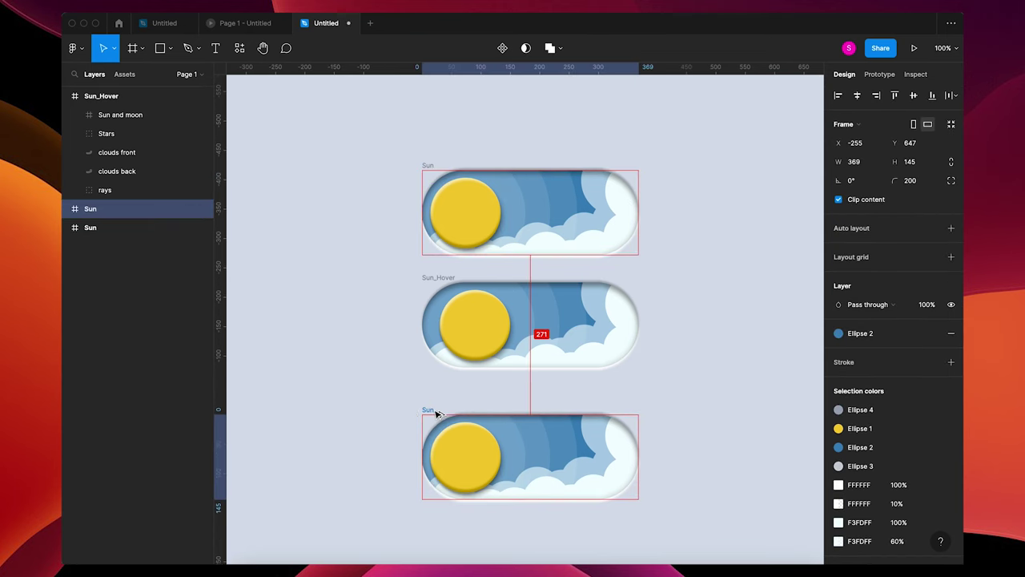
click(66, 95)
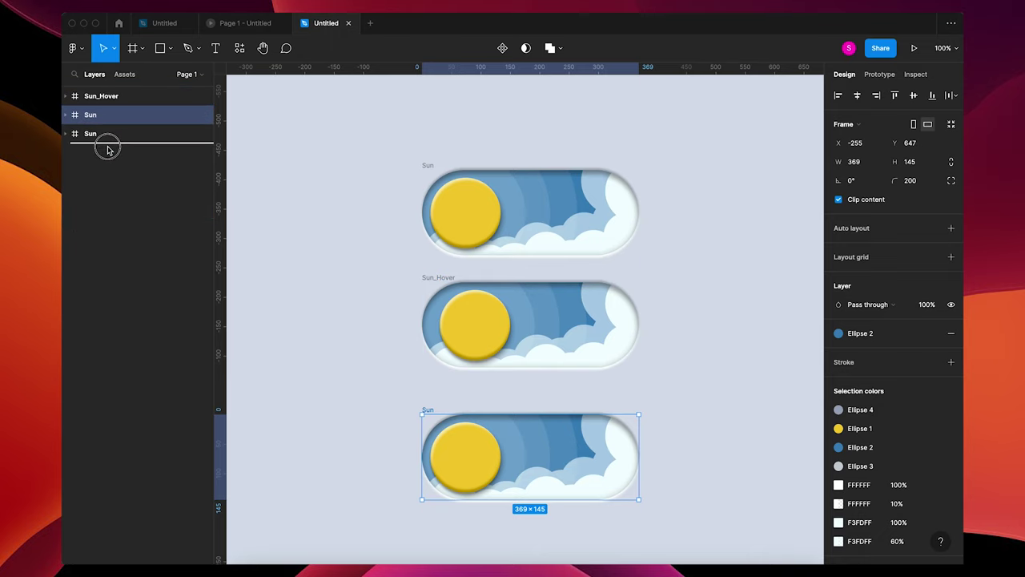
click(108, 144)
double_click(90, 135)
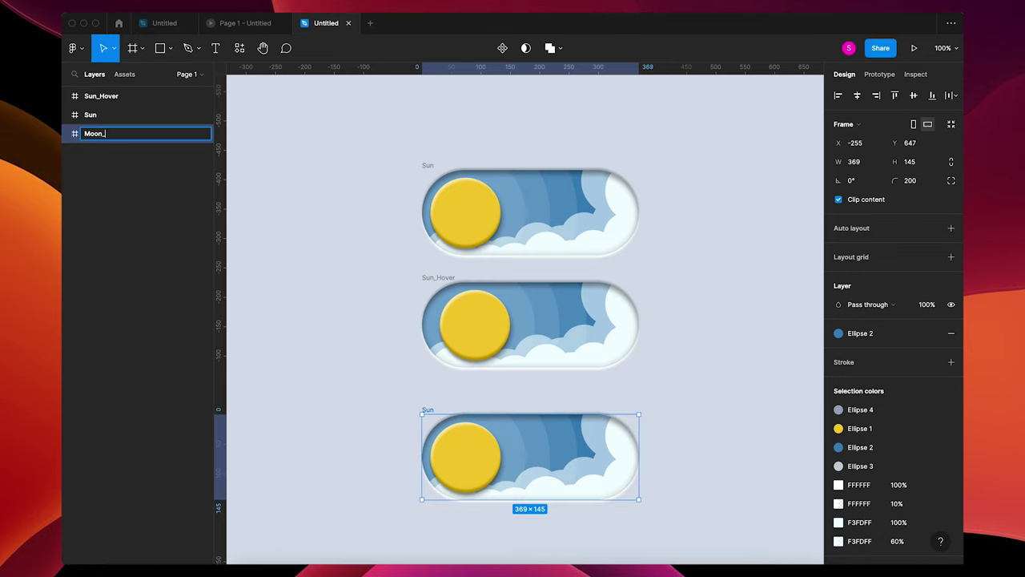
key(Return)
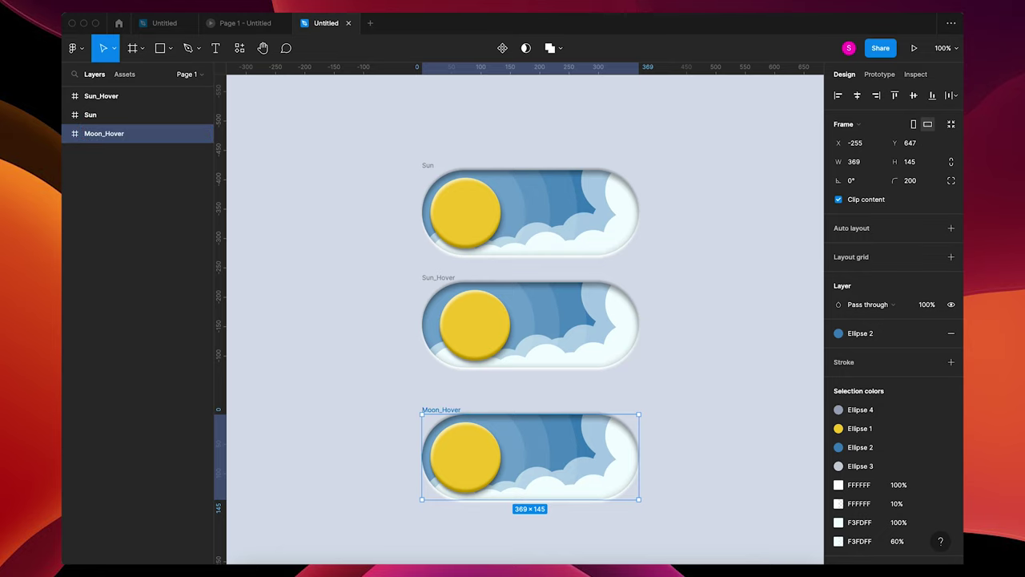
Move the "Sun and moon" frame and the rays in Moon_Hover together to the toggle's right end, with the frame at X 228.
click(398, 453)
scroll(409, 445, down, 2)
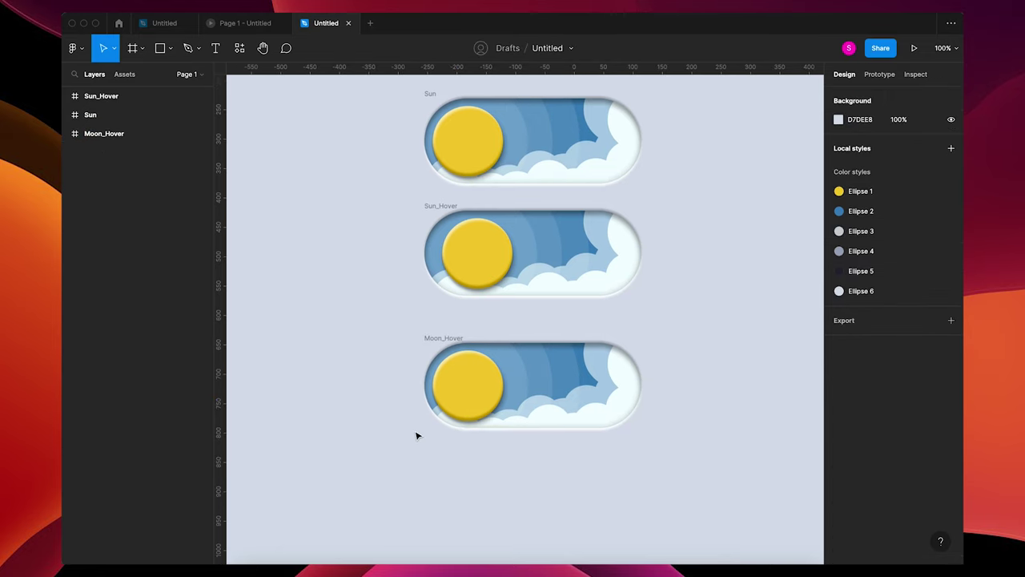
scroll(416, 436, up, 5)
scroll(421, 413, down, 1)
click(425, 393)
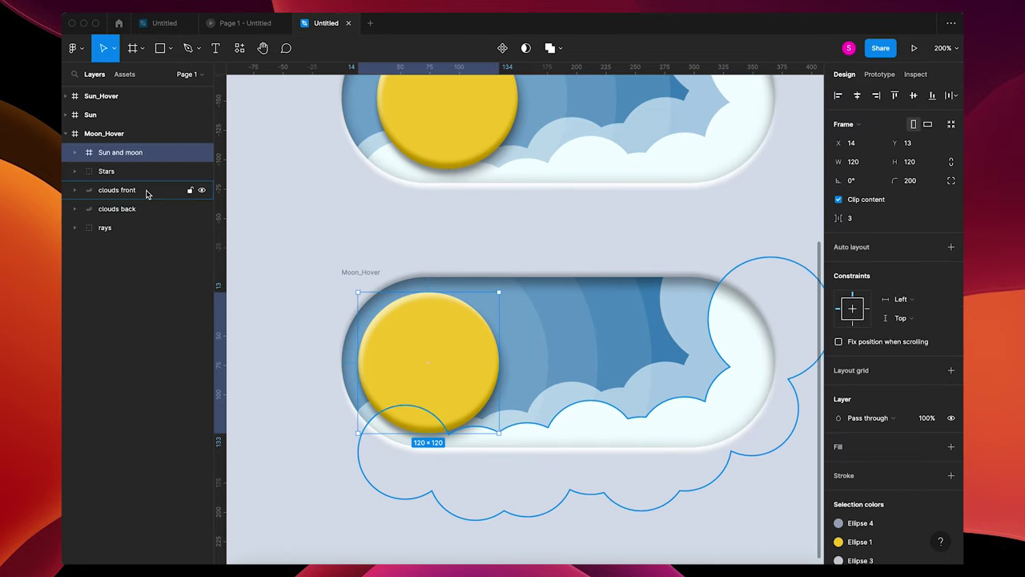
shift+click(127, 228)
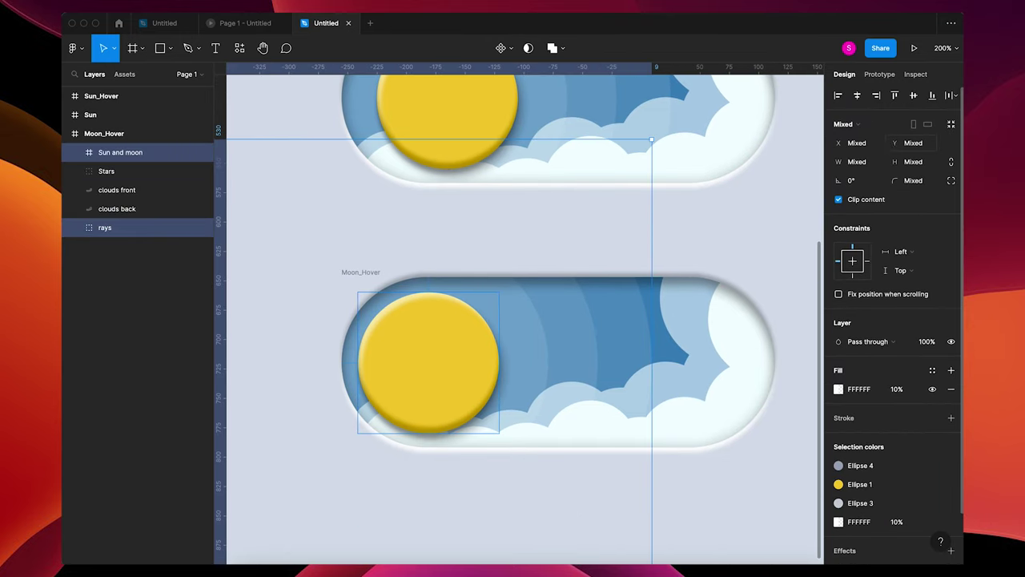
drag(852, 152, 188, 151)
Shift Moon_Hover's Stars group and both cloud layers down together until the stars fill the sky and the clouds leave the toggle.
click(124, 190)
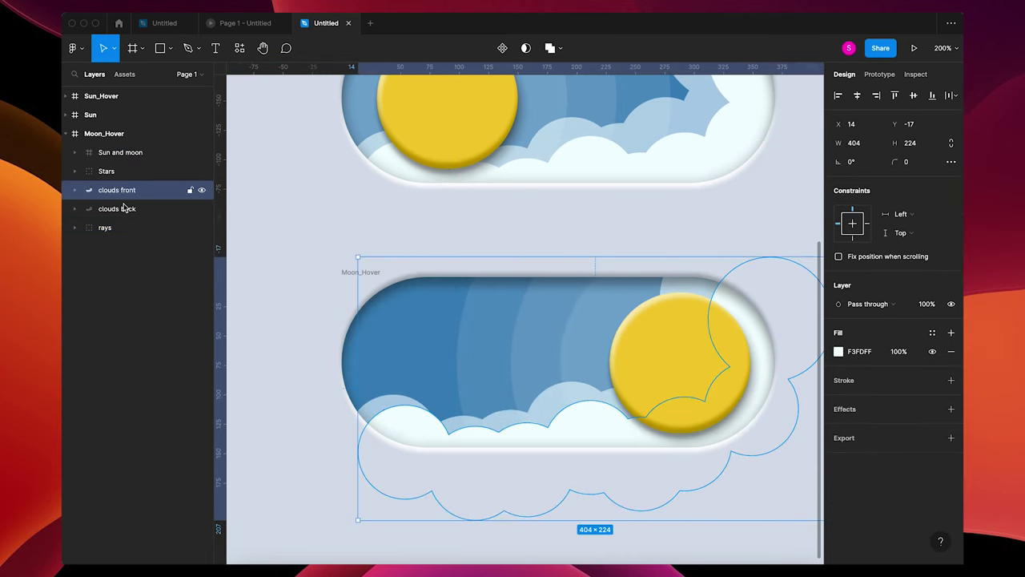
shift+click(126, 210)
shift+click(130, 171)
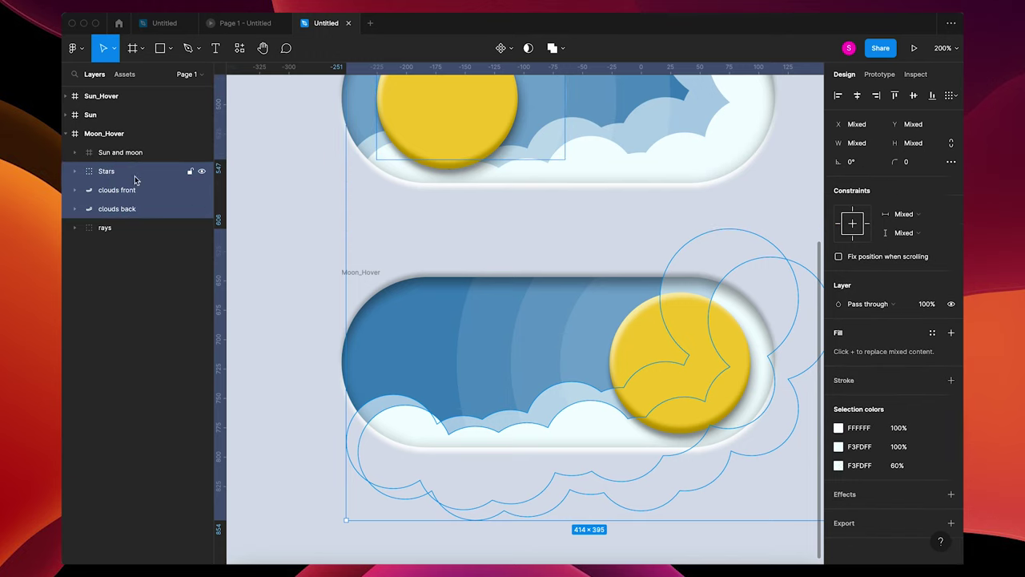
drag(894, 125, 241, 159)
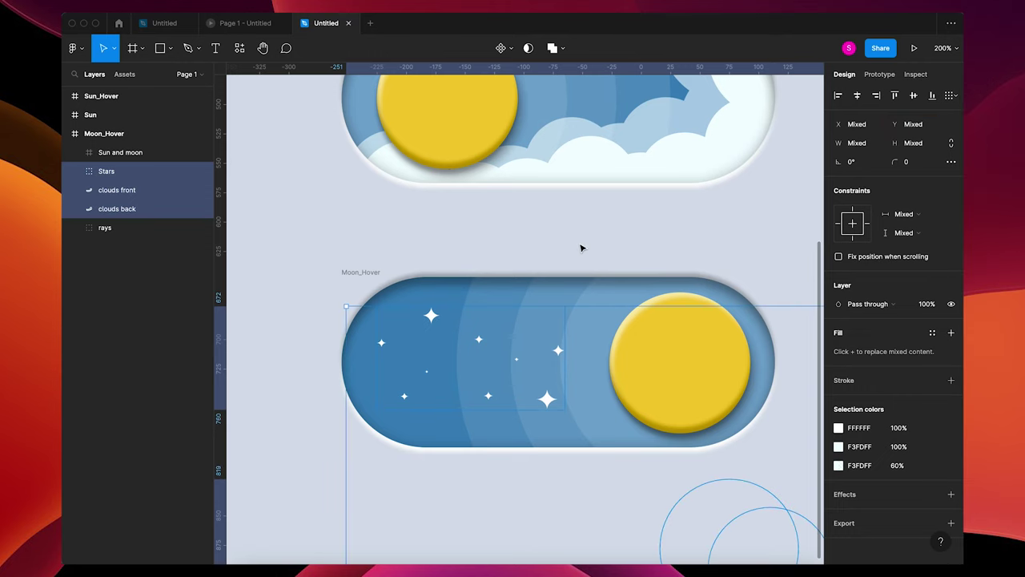
Apply the dark "Ellipse 5" color style to the Moon_Hover frame's fill.
click(368, 272)
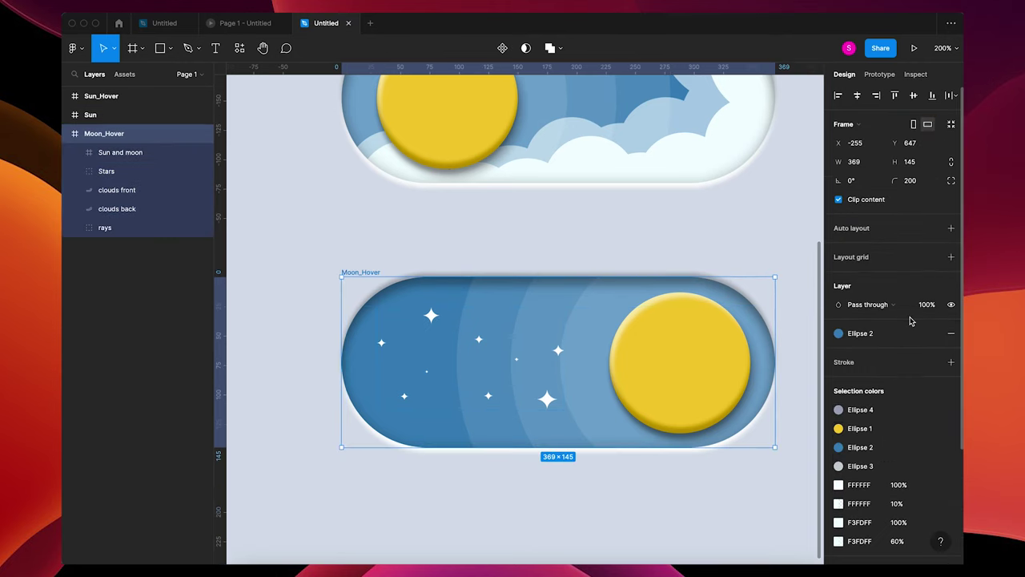
click(881, 335)
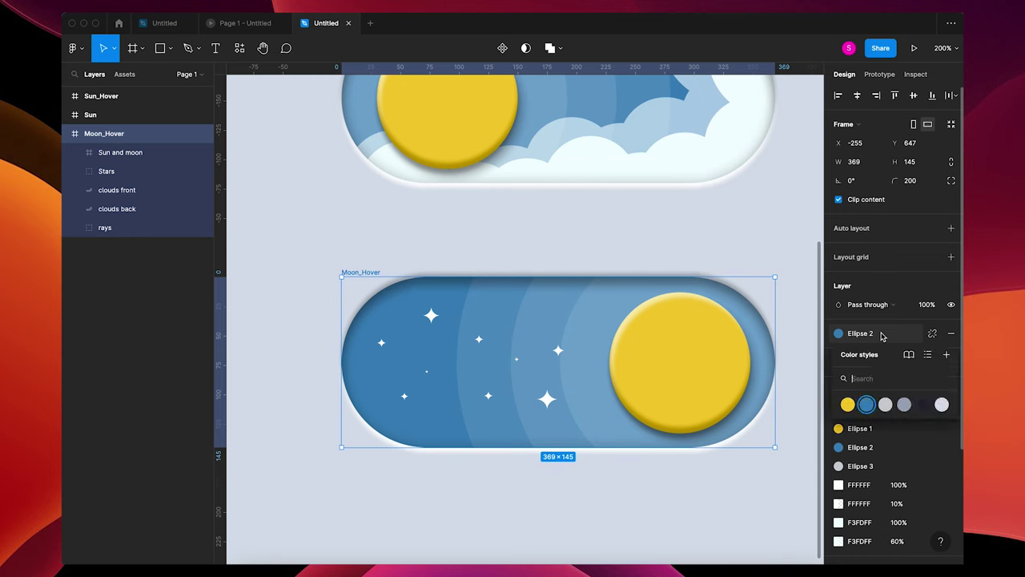
click(919, 401)
Set the X position of the Moon group inside Moon_Hover's "Sun and moon" frame to 0 so it covers the sun.
click(705, 354)
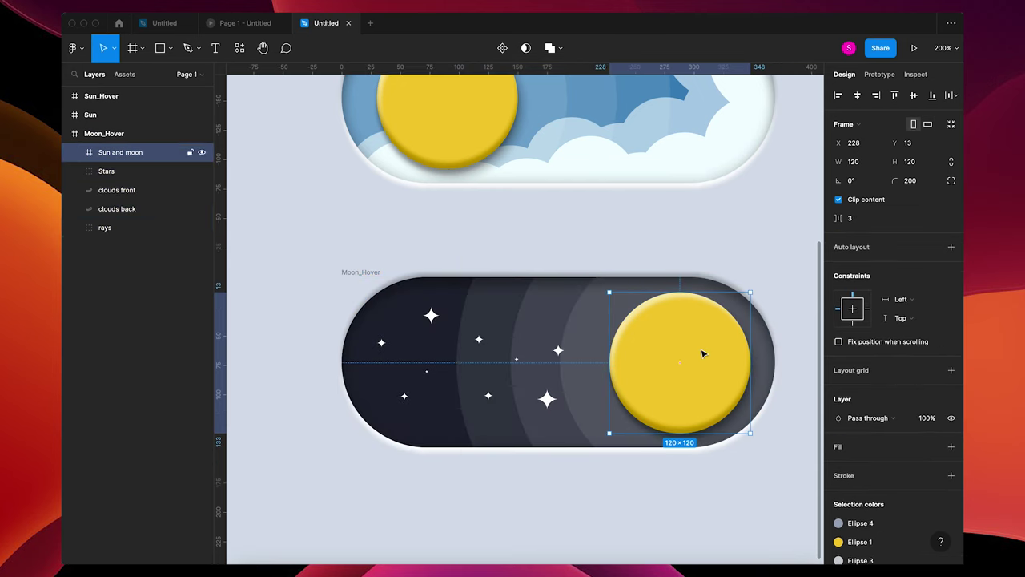
click(74, 152)
click(121, 171)
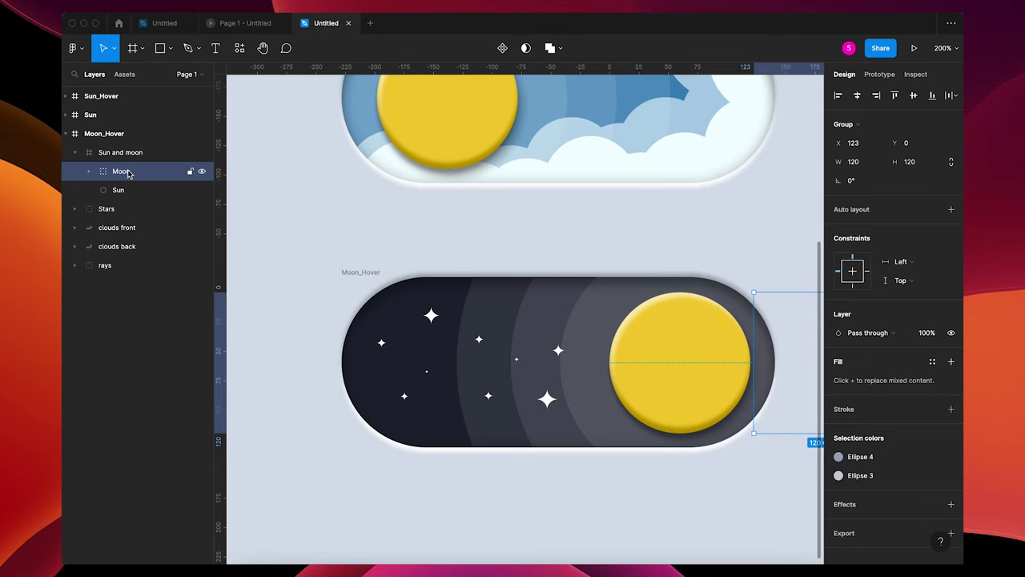
click(862, 148)
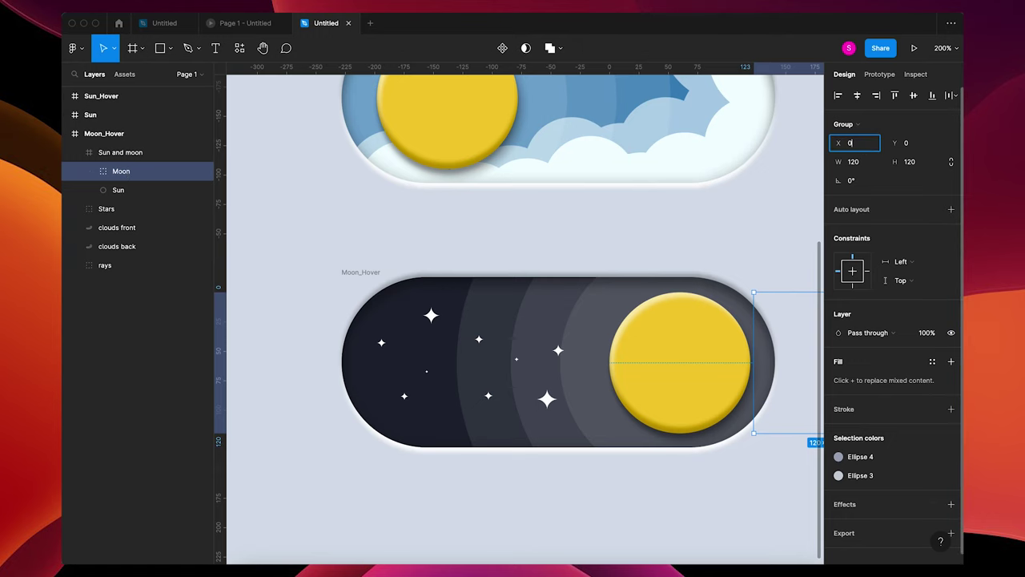
key(Return)
click(555, 232)
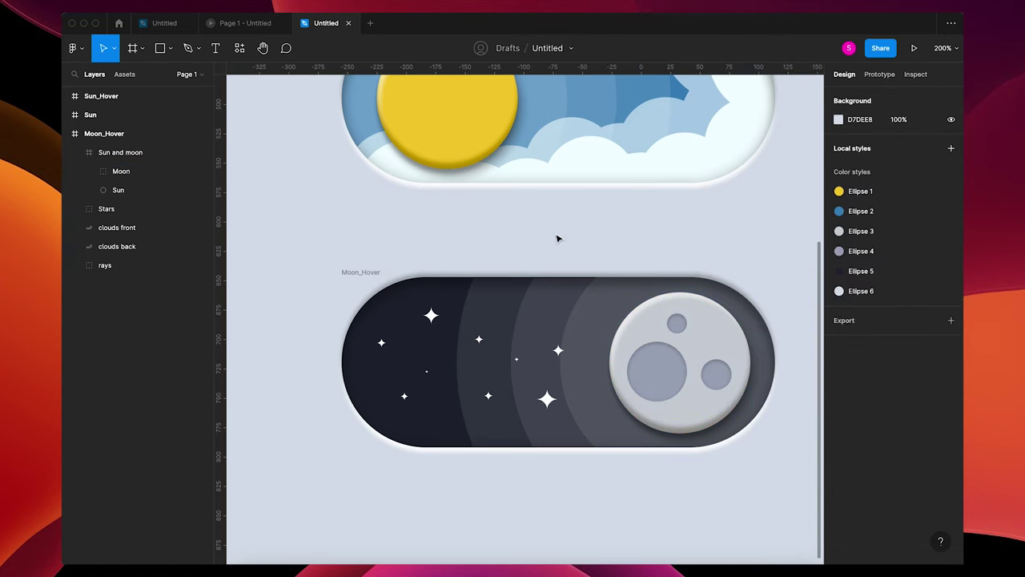
Duplicate the Moon_Hover frame directly below the original, place the copy beneath it in the layer order, and rename it Moon.
key(shift+0)
click(449, 293)
drag(449, 295, 450, 409)
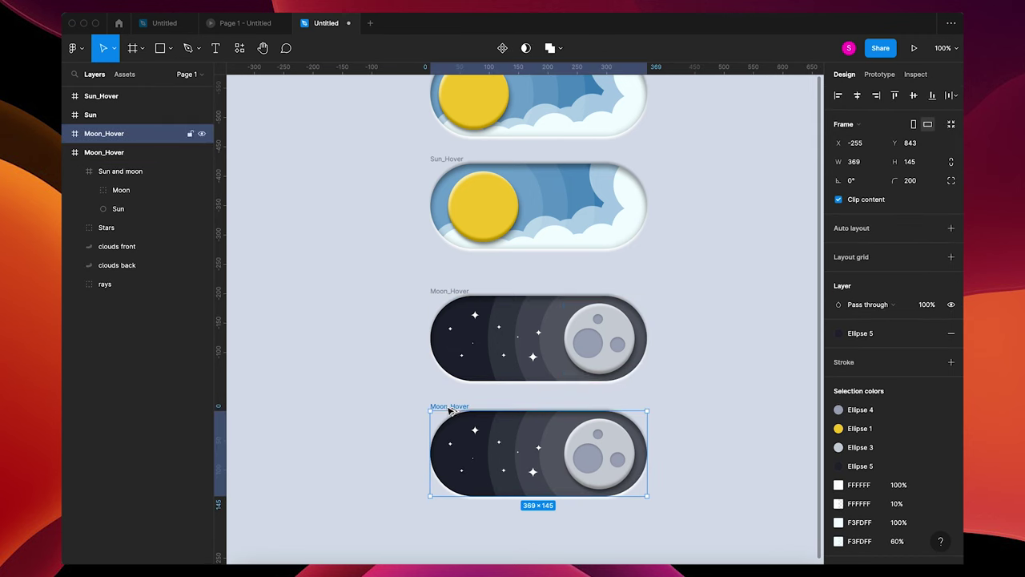
key(alt+l)
drag(128, 139, 123, 168)
double_click(126, 157)
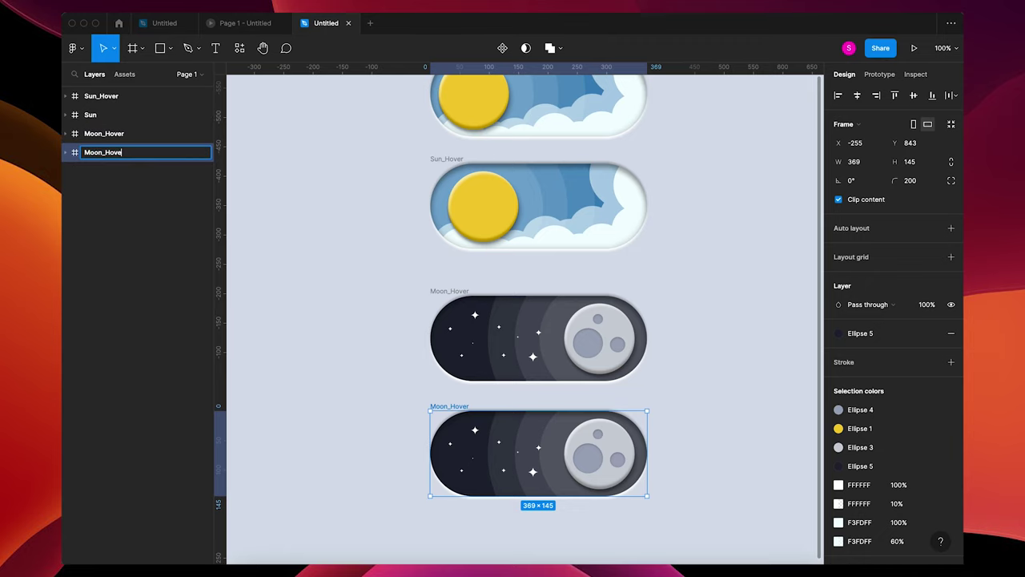
text(Moon)
click(330, 312)
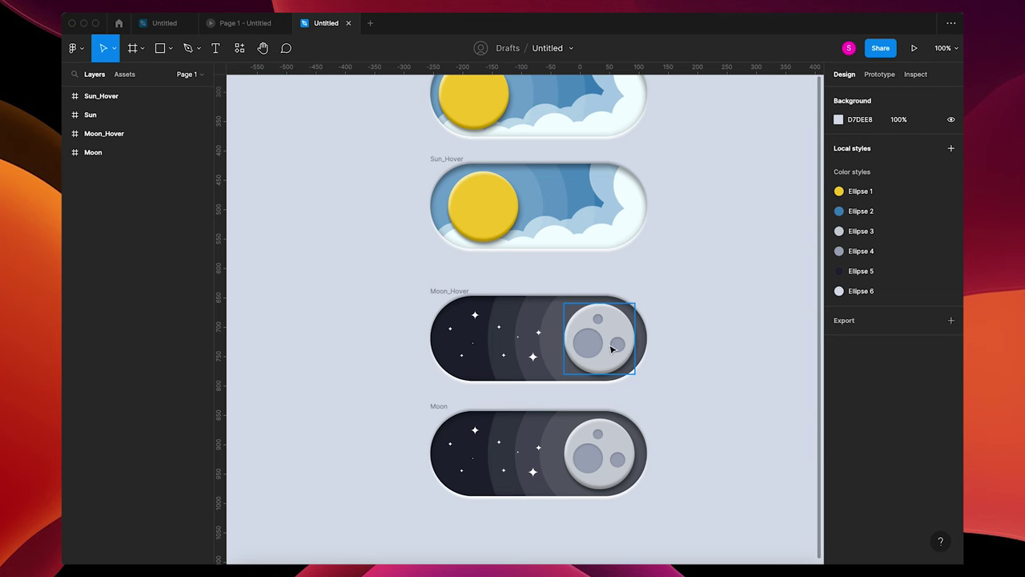
Shift the "Sun and moon" frame and the rays in Moon_Hover together to the left by about 15 px.
click(611, 348)
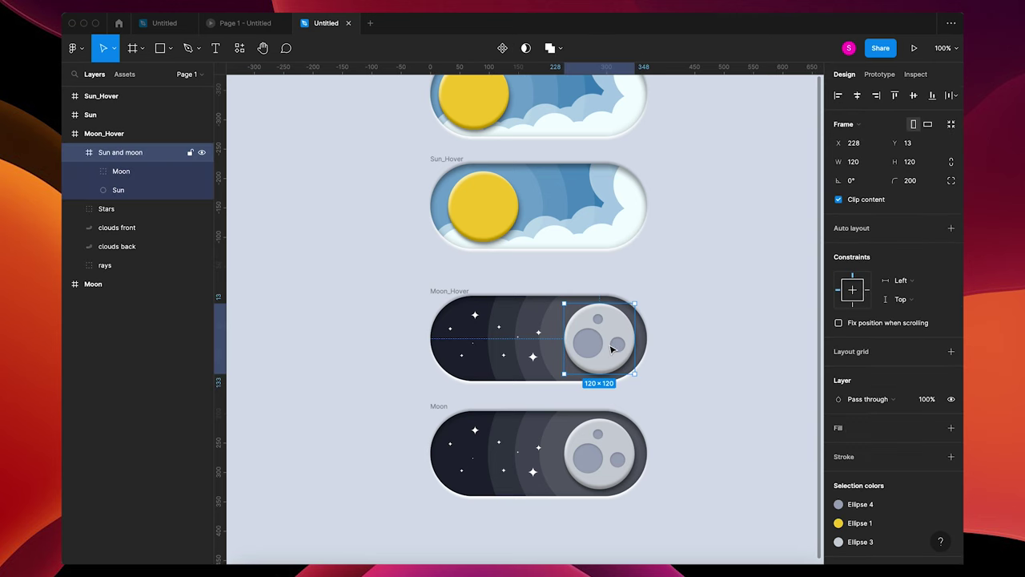
click(75, 152)
shift+click(124, 233)
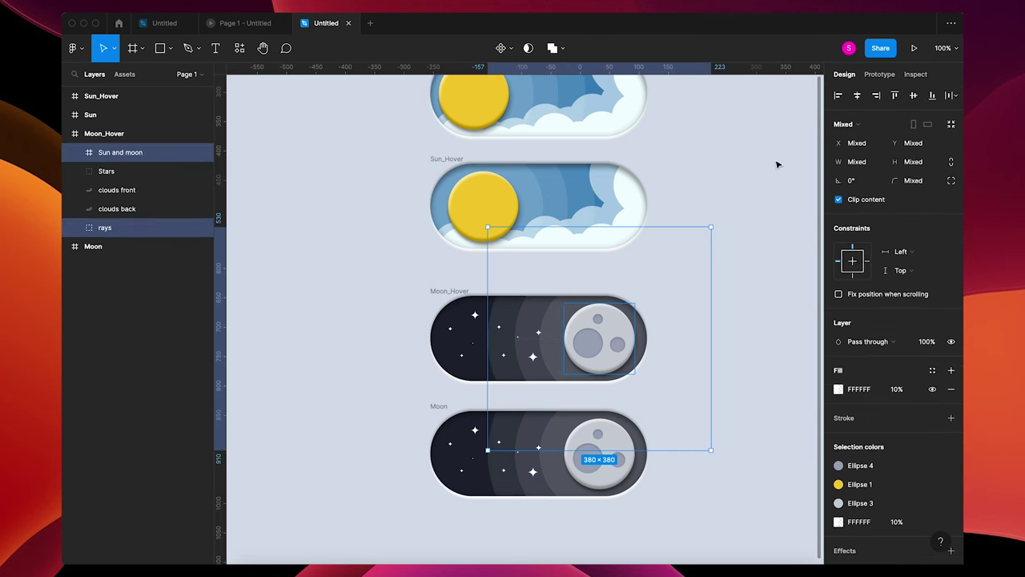
mouse_move(837, 143)
mouse_down()
mouse_move(817, 145)
mouse_move(822, 152)
mouse_up()
click(737, 238)
key(minus)
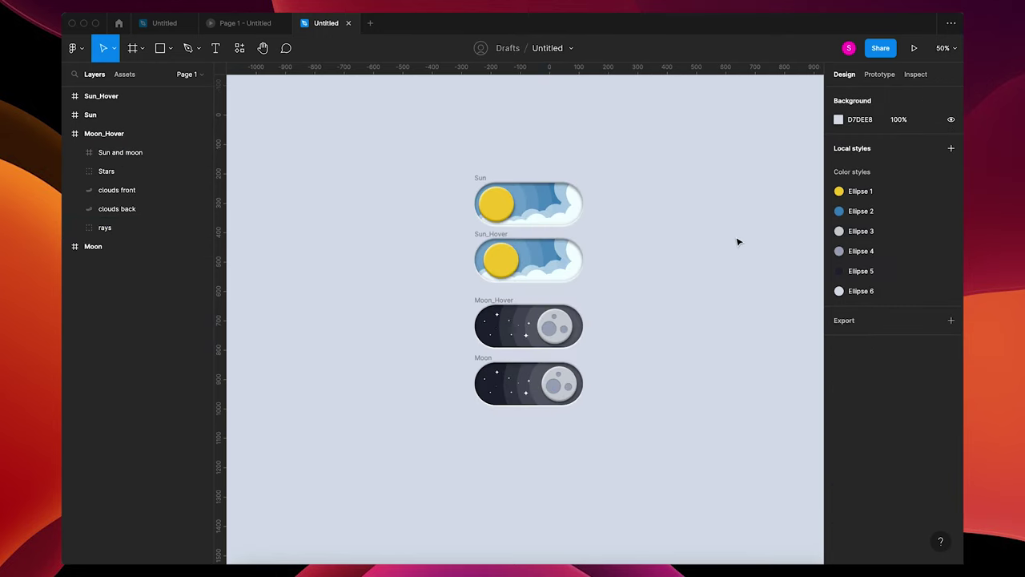
Combine the Sun, Sun_Hover, Moon_Hover and Moon frames into one component set.
click(144, 96)
key(alt+l)
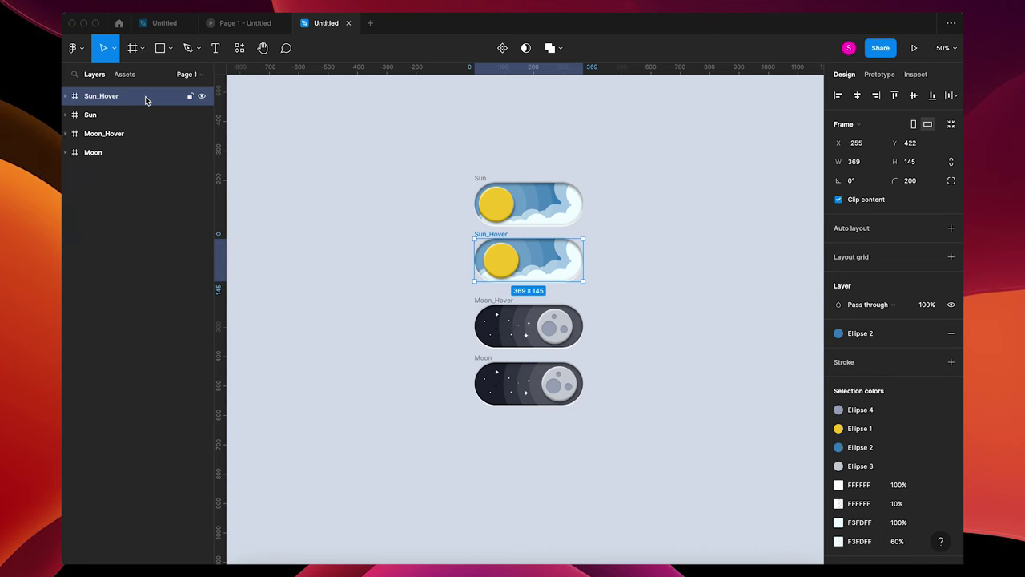
drag(436, 152, 671, 480)
click(501, 48)
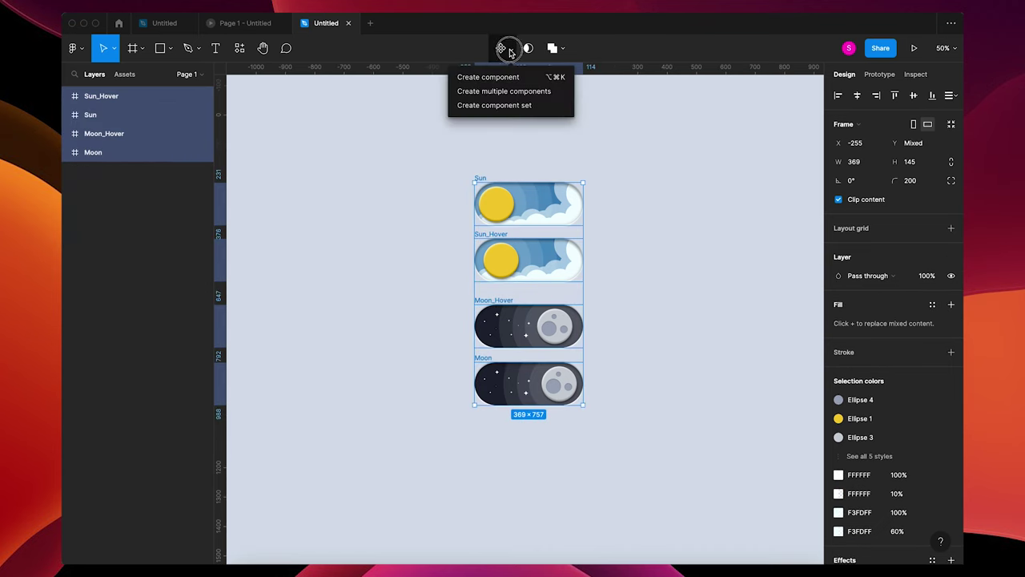
click(509, 104)
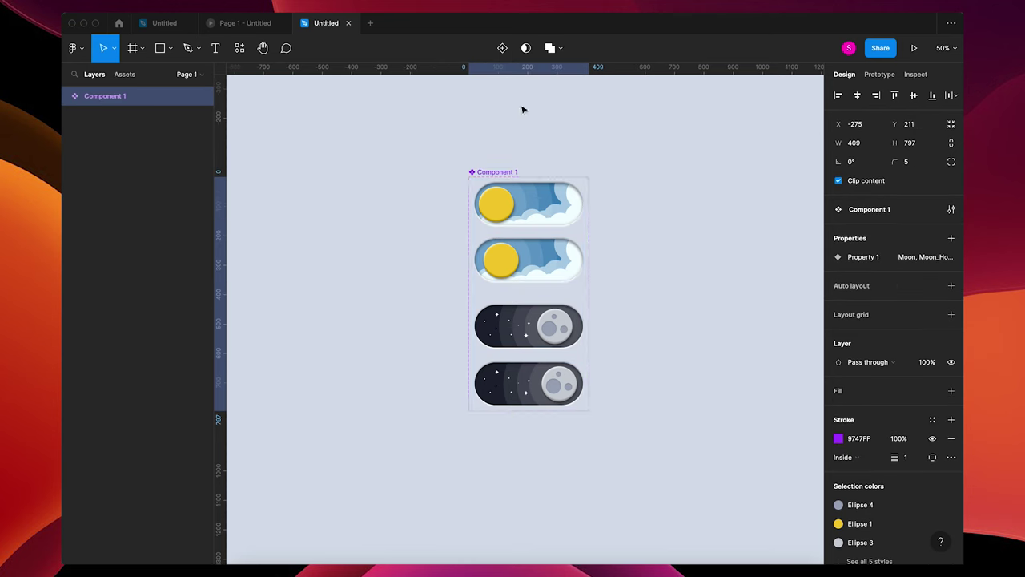
click(633, 219)
Link the Sun variant's sun circle to Sun_Hover with a While hovering interaction using Smart animate and Ease out at 300 ms.
key(shift+0)
scroll(634, 222, up, 1)
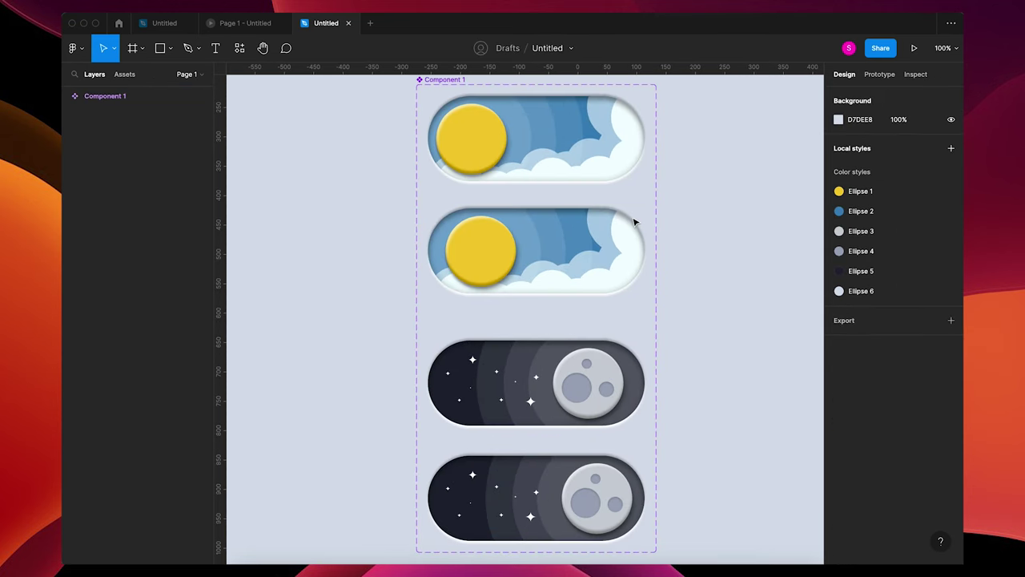
click(879, 74)
super+click(473, 142)
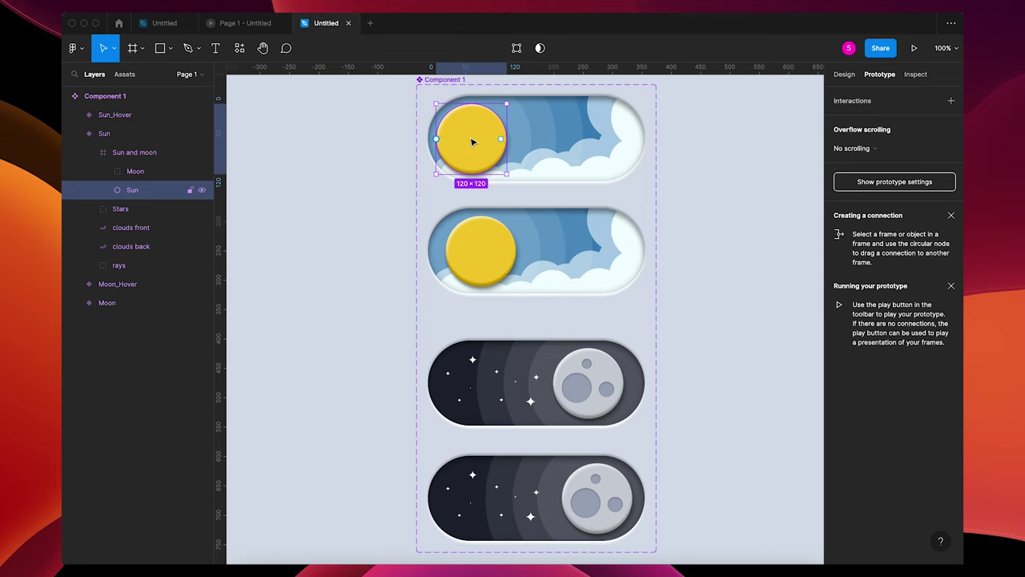
drag(505, 140, 513, 214)
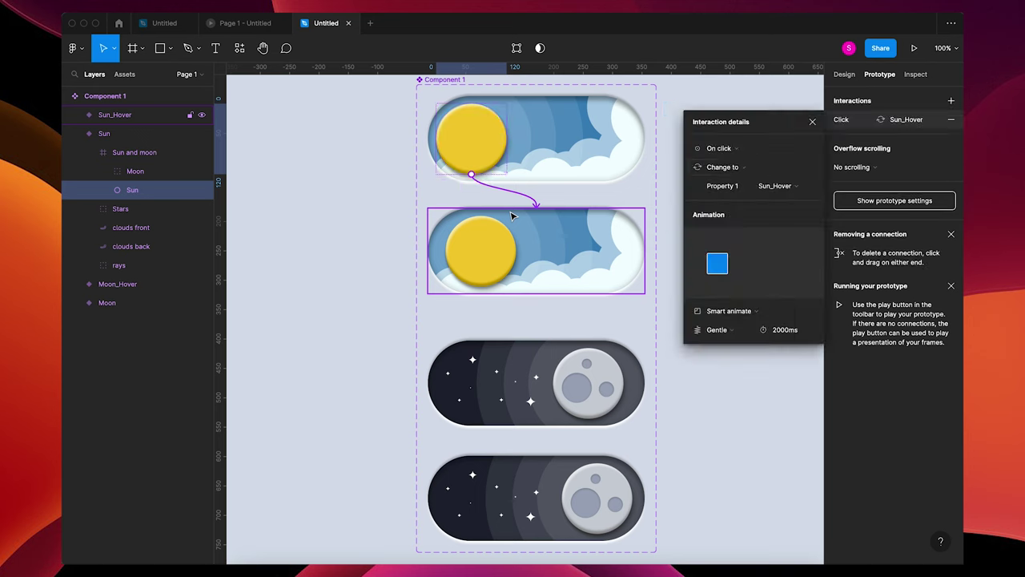
click(732, 149)
click(740, 174)
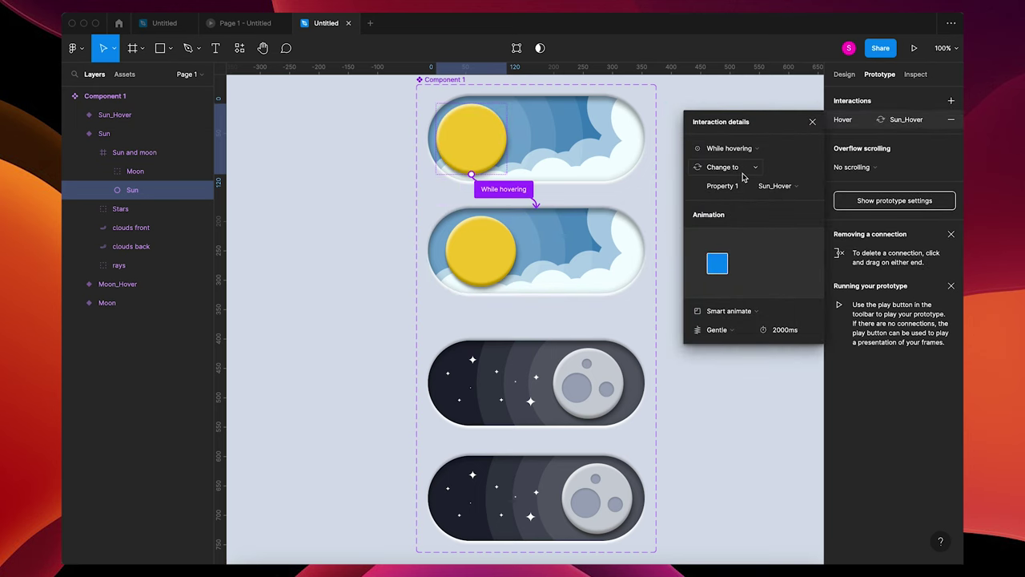
click(721, 329)
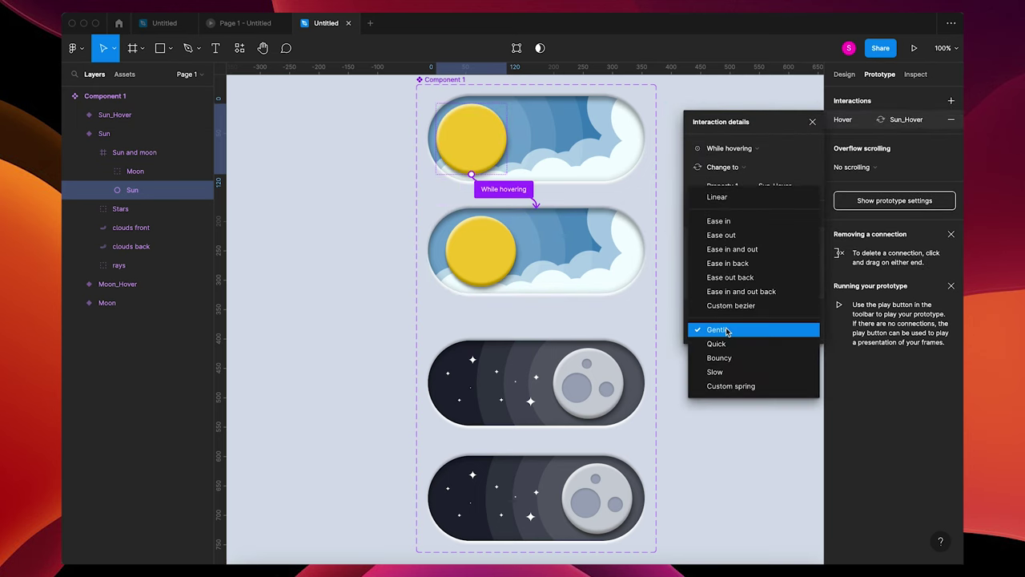
click(722, 235)
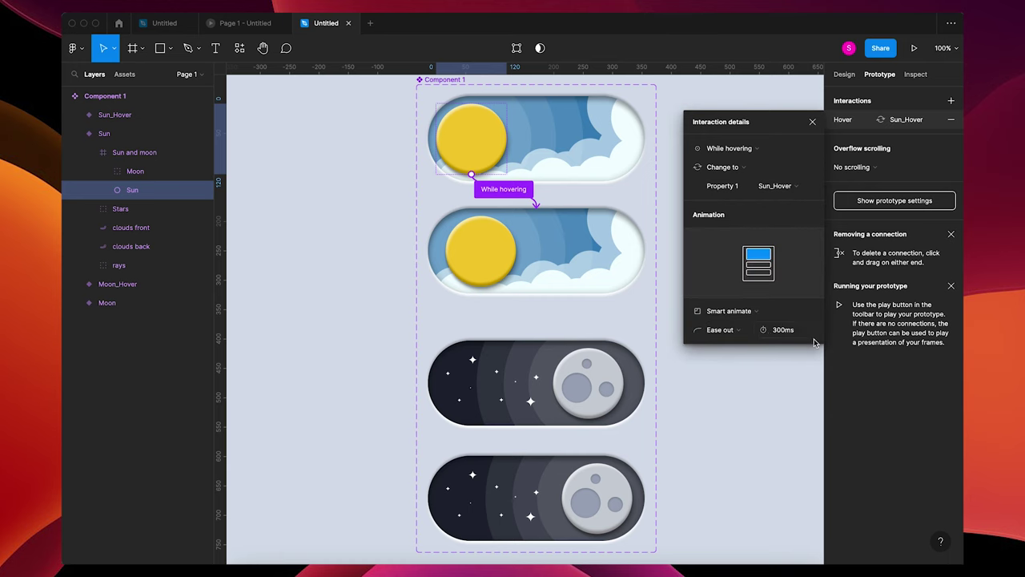
click(765, 405)
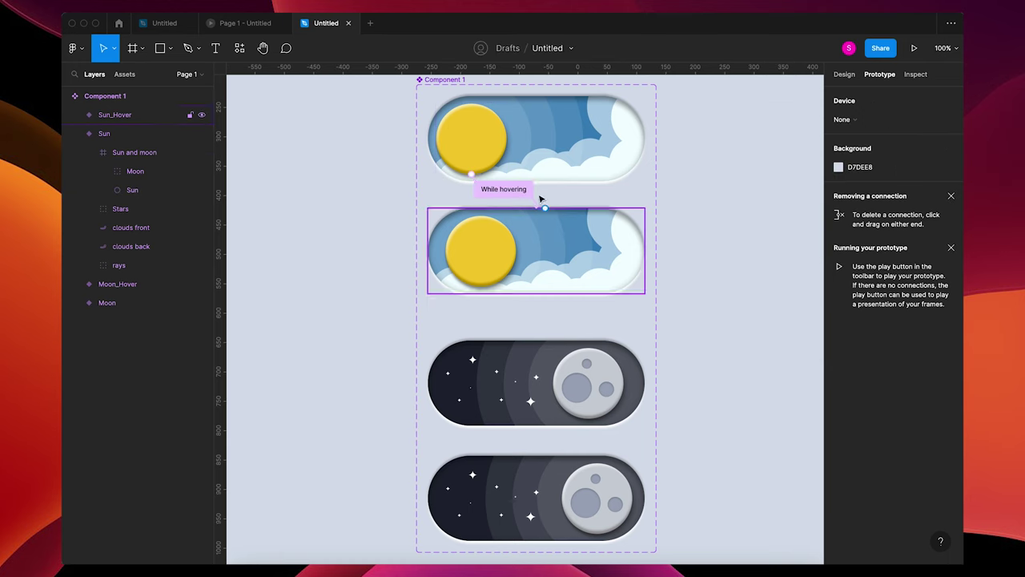
Link the sun circles in Sun and Sun_Hover to the Moon variant with an On click, Gentle Smart animate interaction lasting 2000 ms.
double_click(476, 138)
shift+click(481, 253)
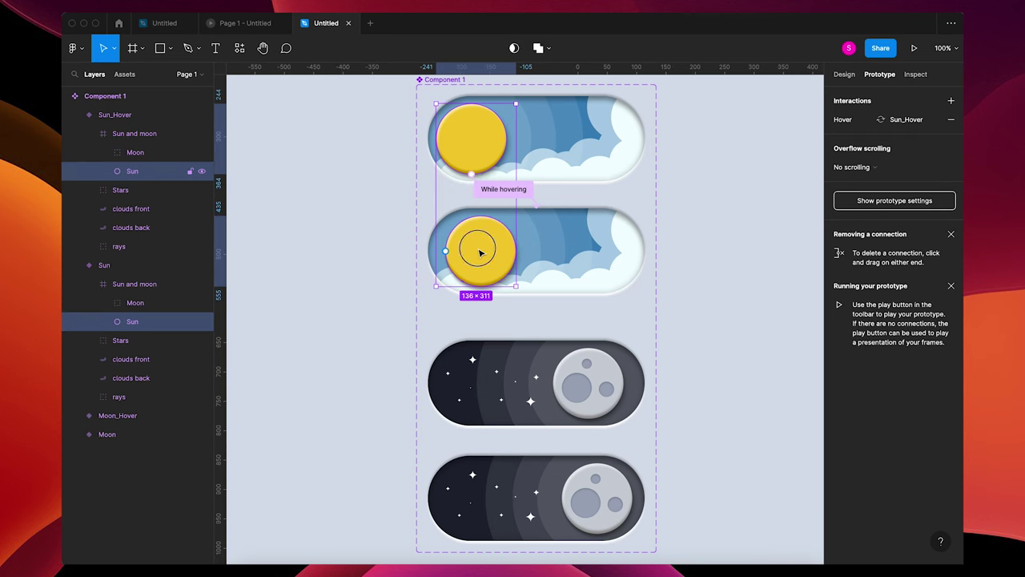
drag(487, 293, 517, 463)
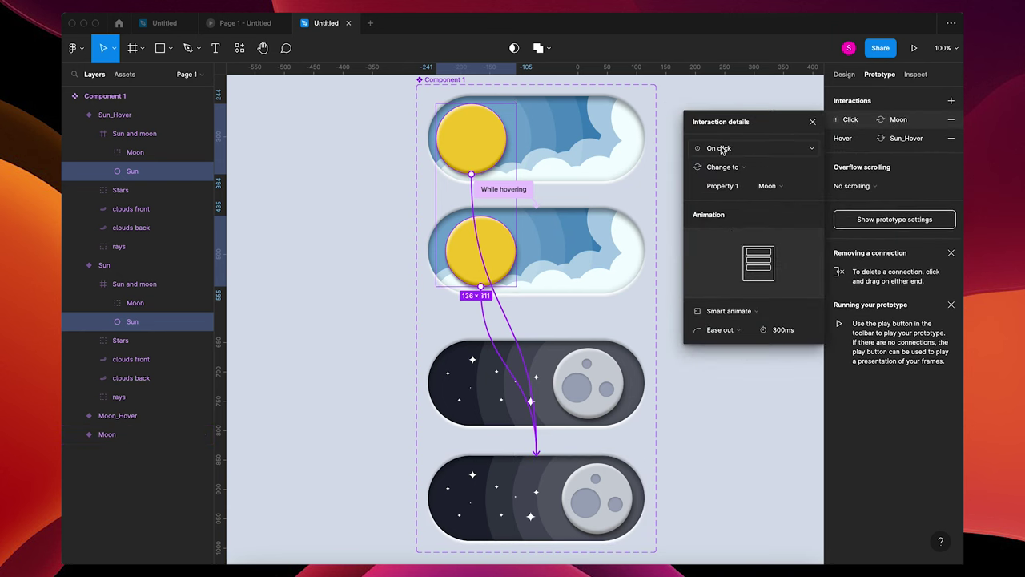
click(723, 330)
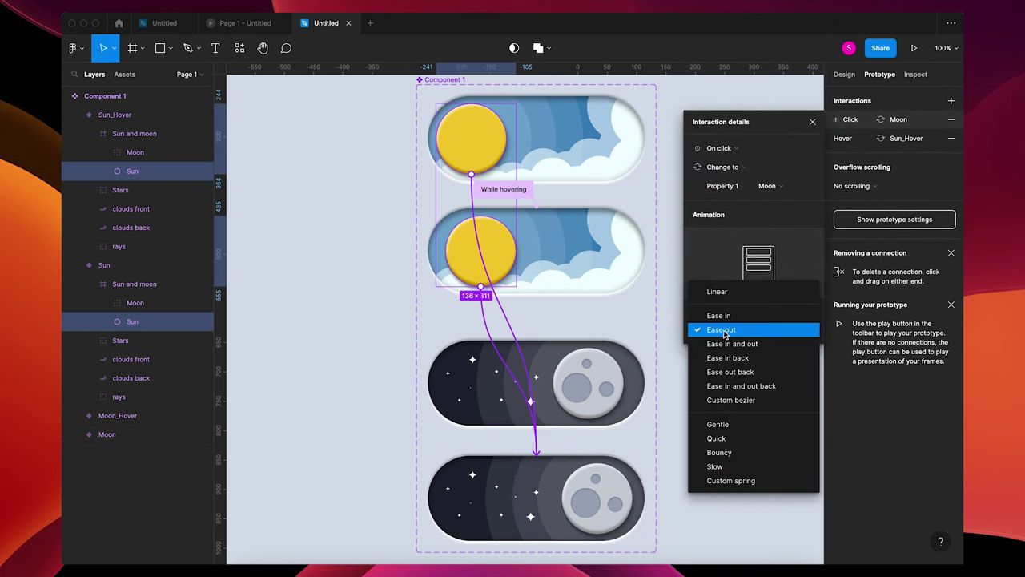
click(719, 424)
click(791, 332)
text(2000)
key(Return)
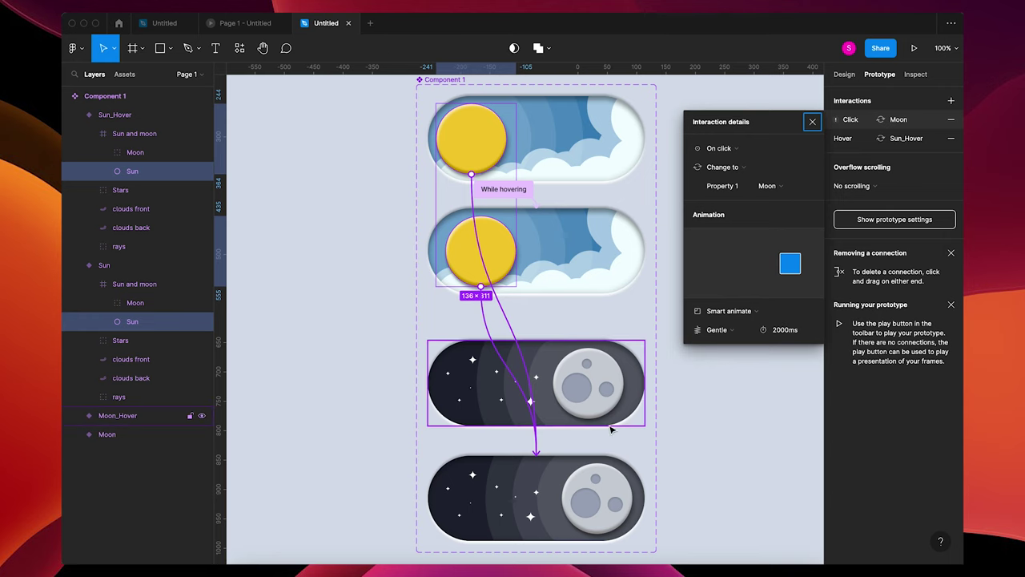
Link the Moon variant's "Sun and moon" frame to Moon_Hover with a While hovering interaction using Smart animate and Ease out.
double_click(591, 485)
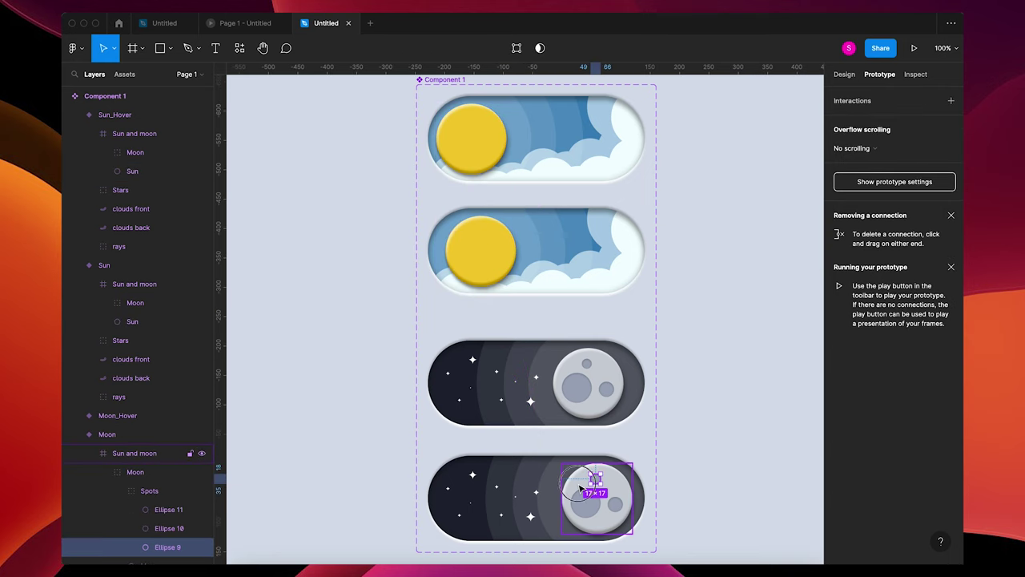
click(140, 453)
click(89, 453)
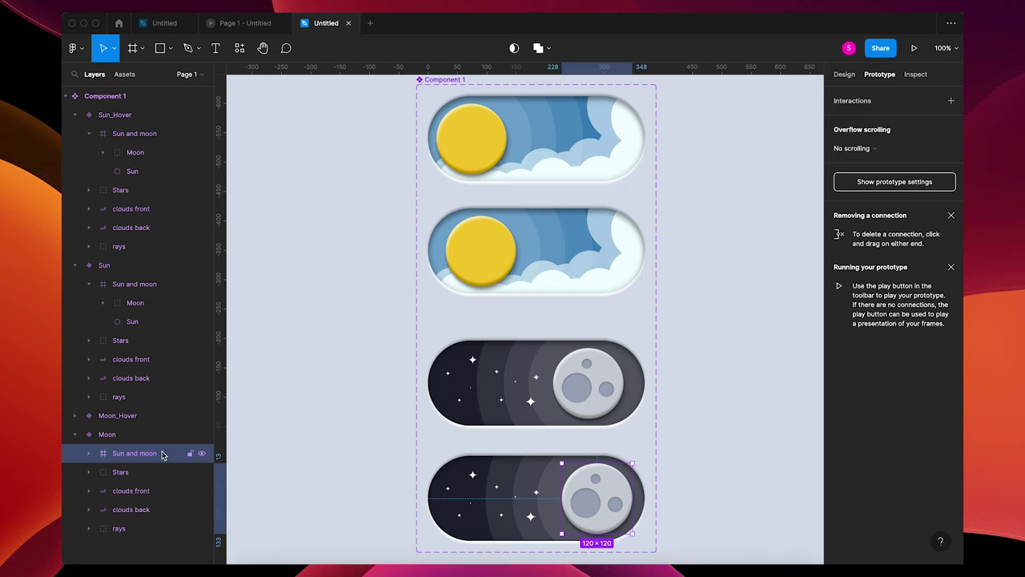
drag(597, 464, 595, 419)
click(742, 148)
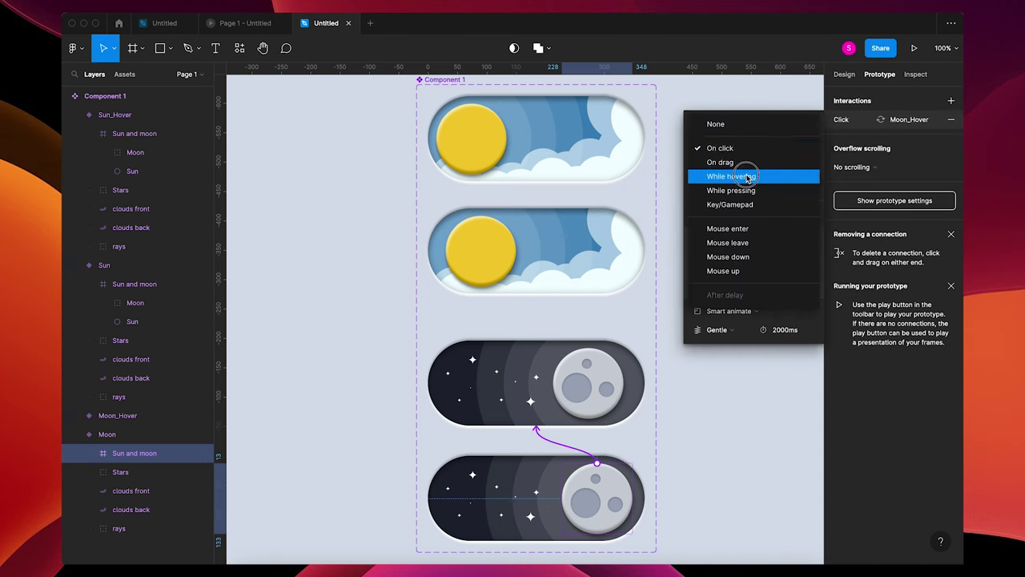
click(744, 171)
click(726, 332)
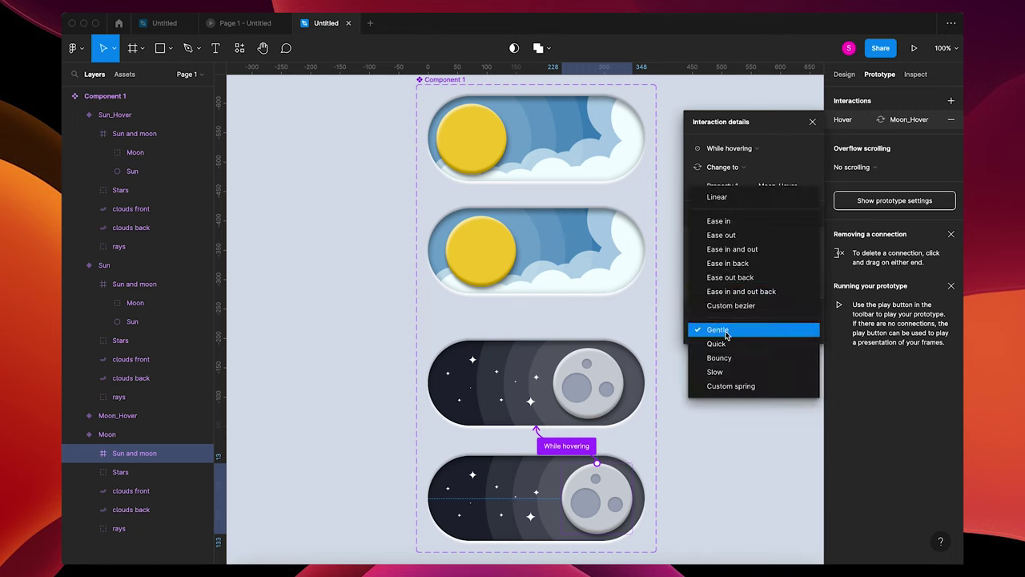
click(742, 236)
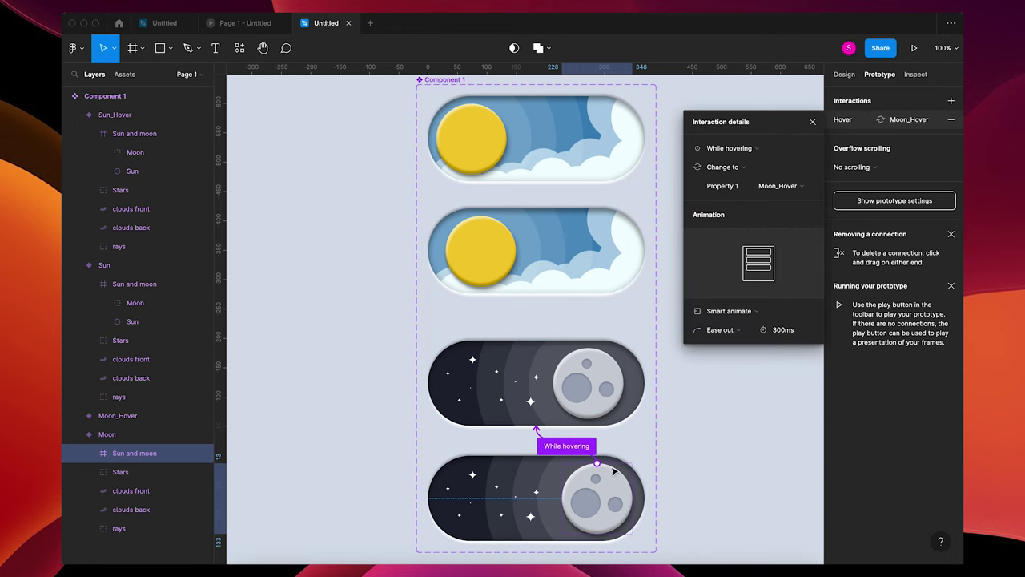
Link the moons in Moon and Moon_Hover to the Sun variant with an On click, Gentle Smart animate interaction lasting 2000 ms.
click(619, 486)
shift+click(614, 377)
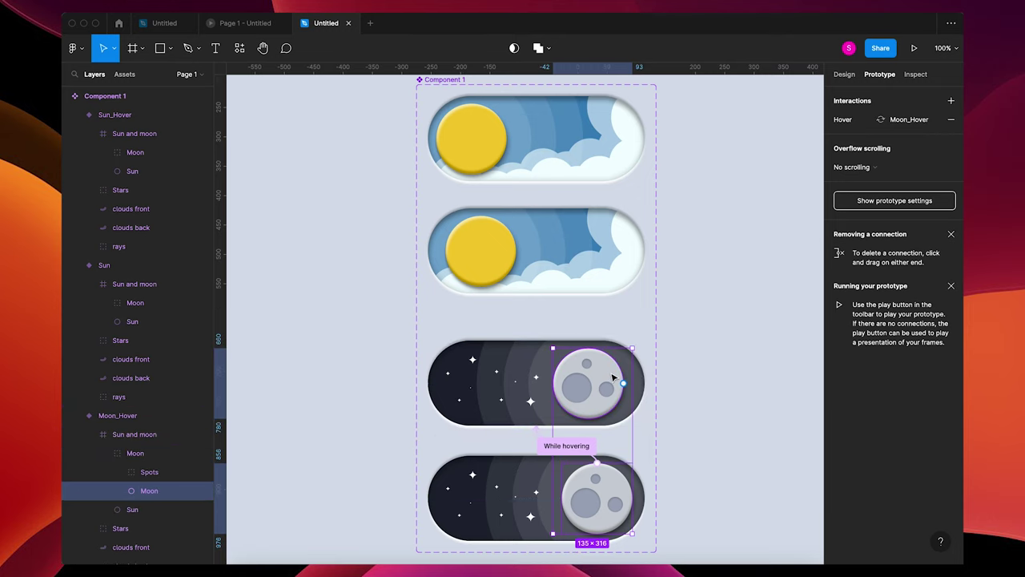
drag(589, 350, 561, 173)
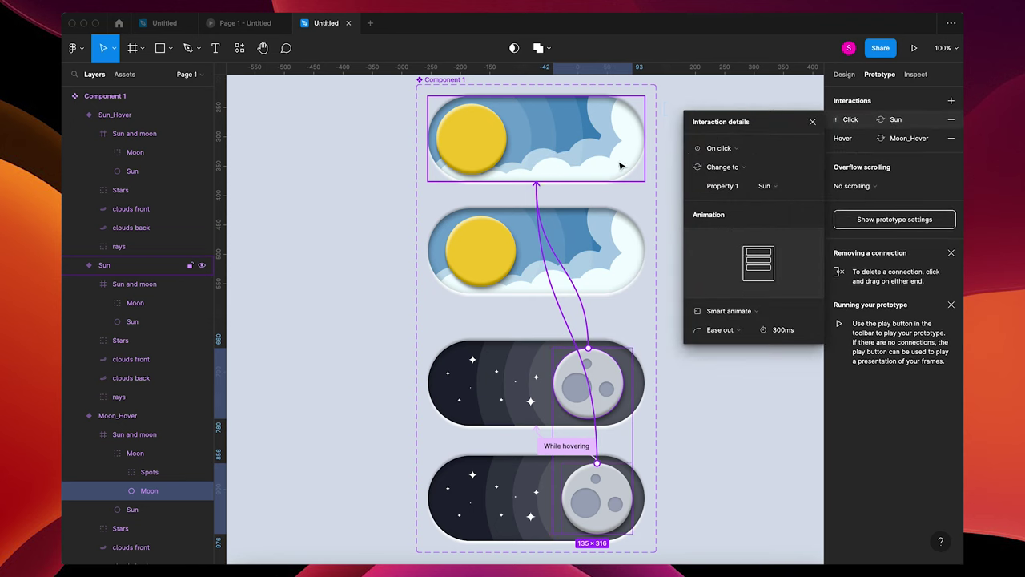
click(725, 330)
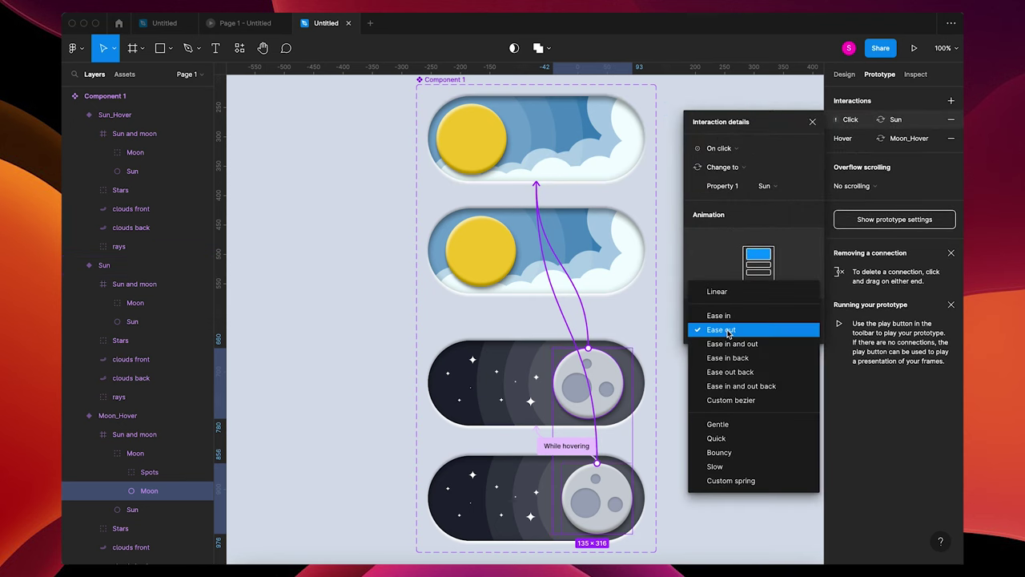
click(729, 424)
click(793, 332)
text(20)
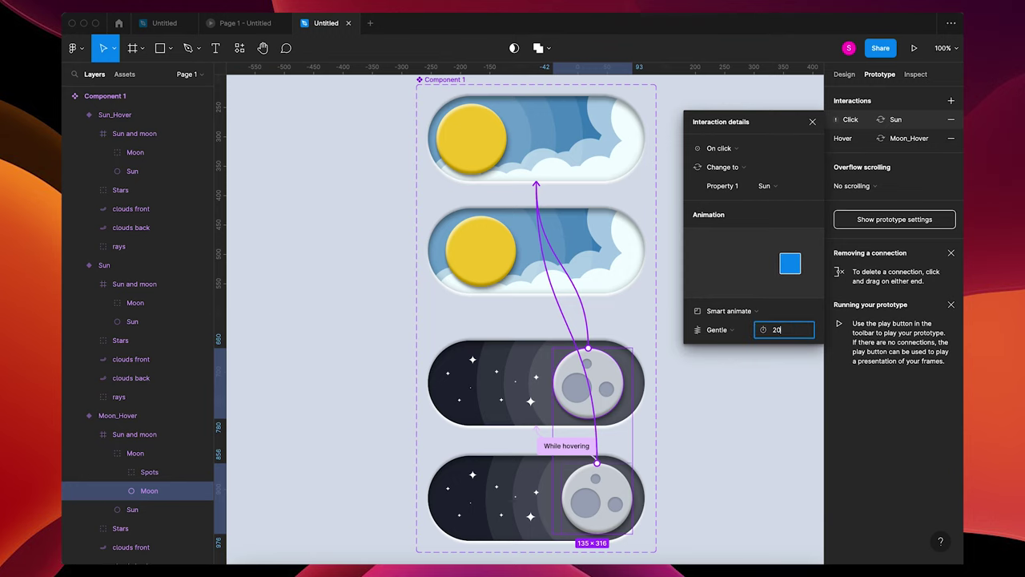
text(00)
key(Return)
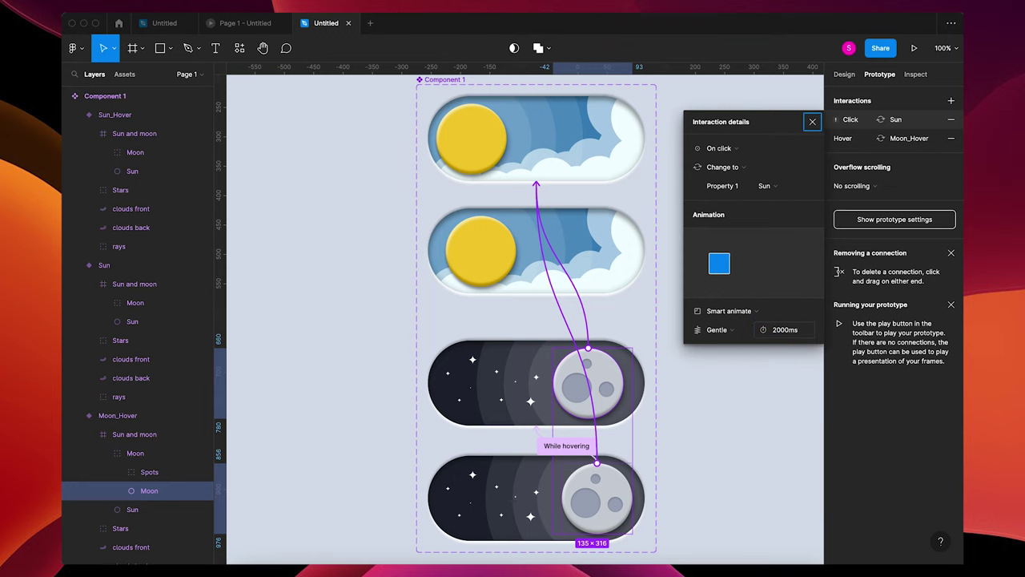
Create a frame of about 626 × 353 above the component set and place an instance of the toggle component in its middle.
click(765, 436)
scroll(763, 433, up, 5)
key(f)
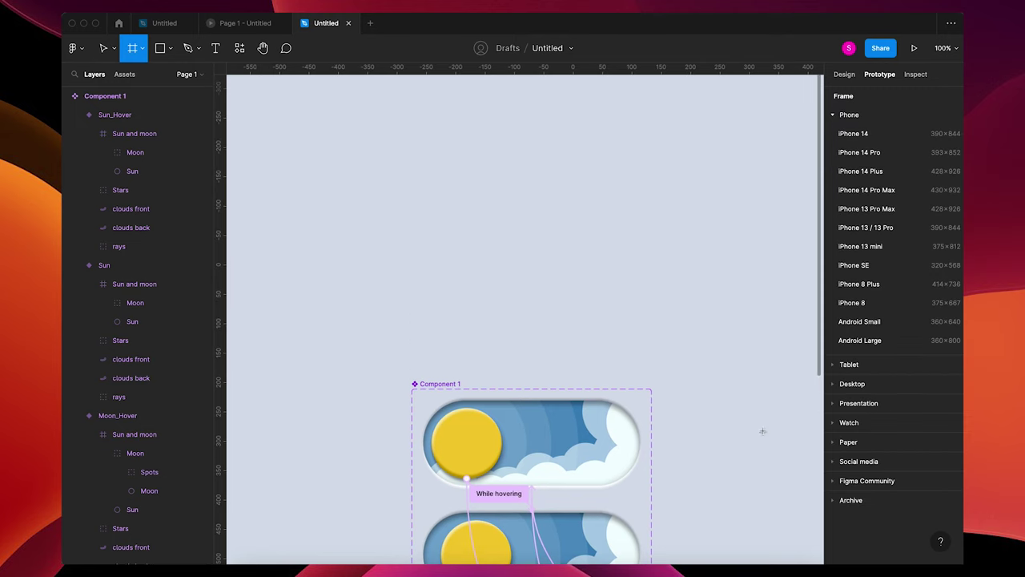
drag(337, 145, 706, 351)
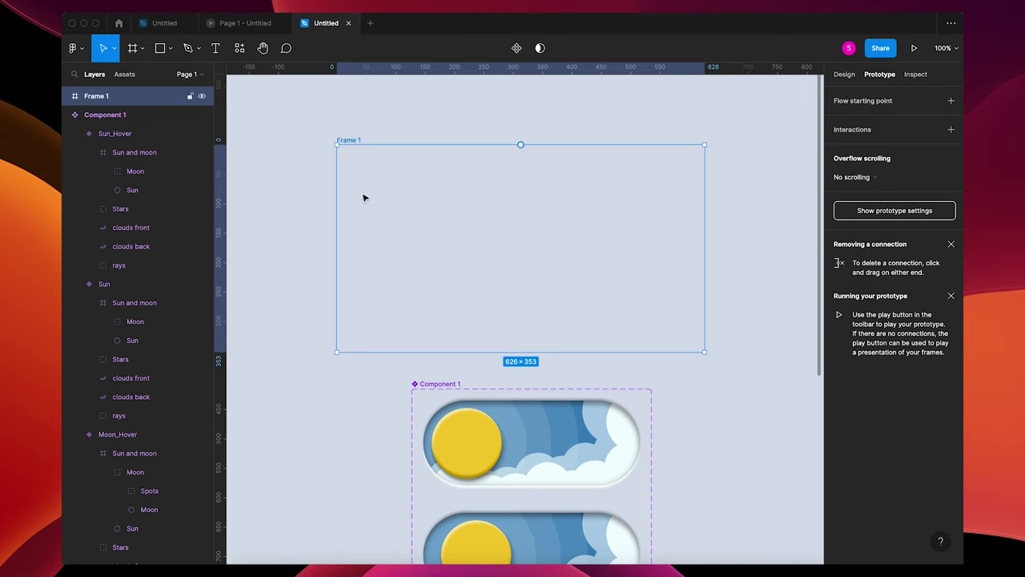
click(125, 74)
drag(101, 167, 542, 244)
Run the prototype from the new frame and test the toggle by switching it to night, back to day, and to night again.
click(352, 142)
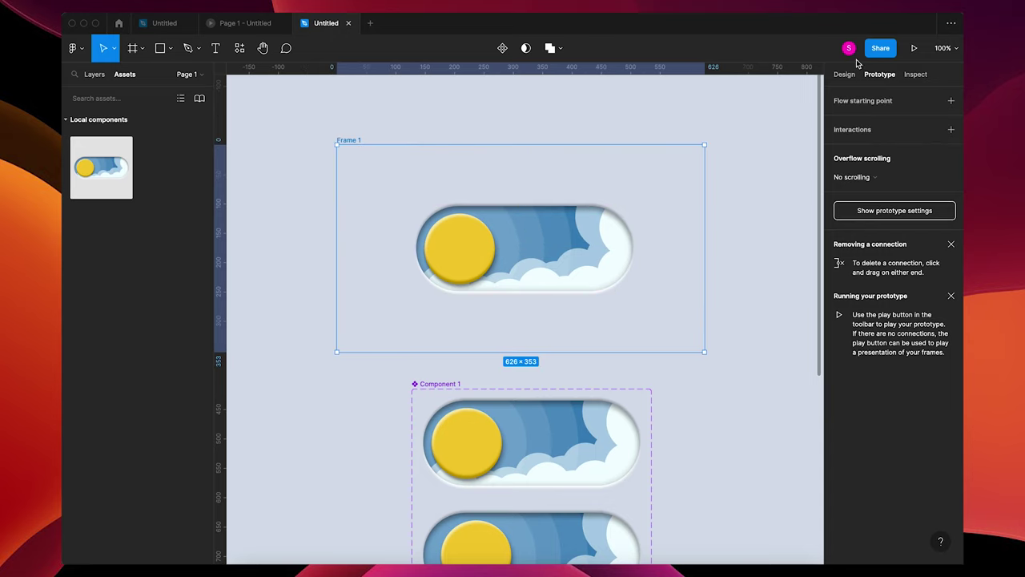
click(918, 49)
click(443, 269)
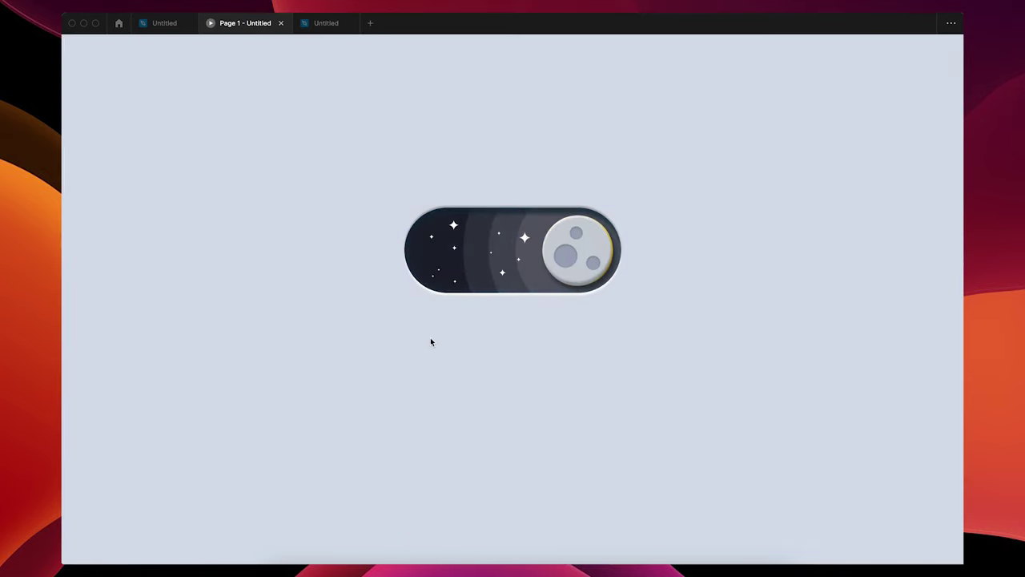
click(584, 270)
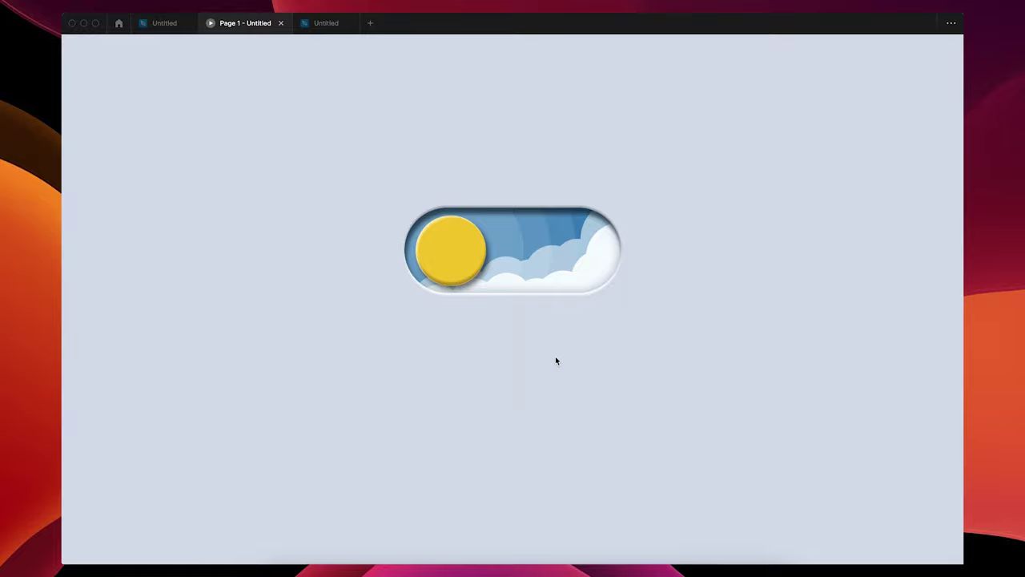
click(458, 267)
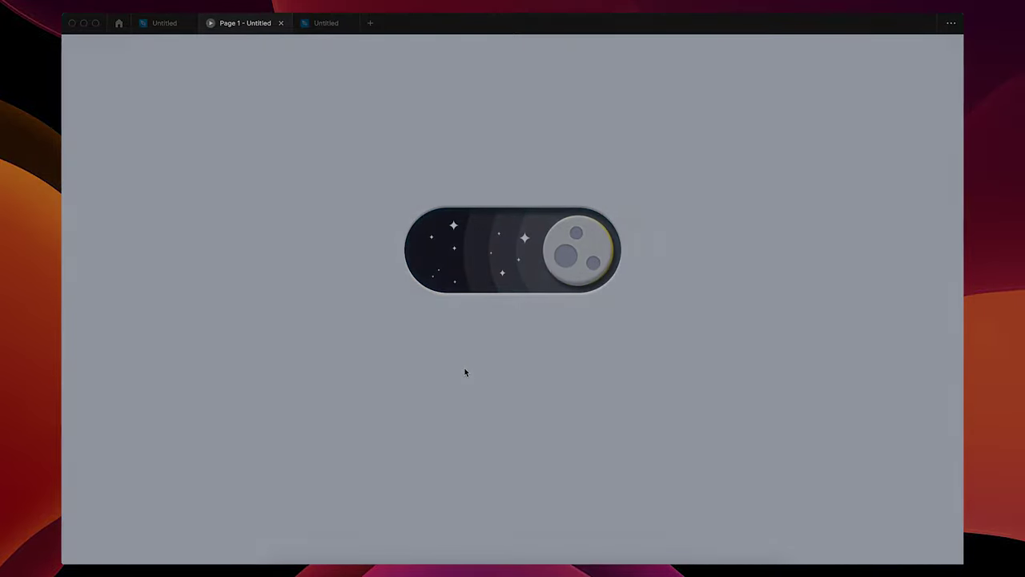